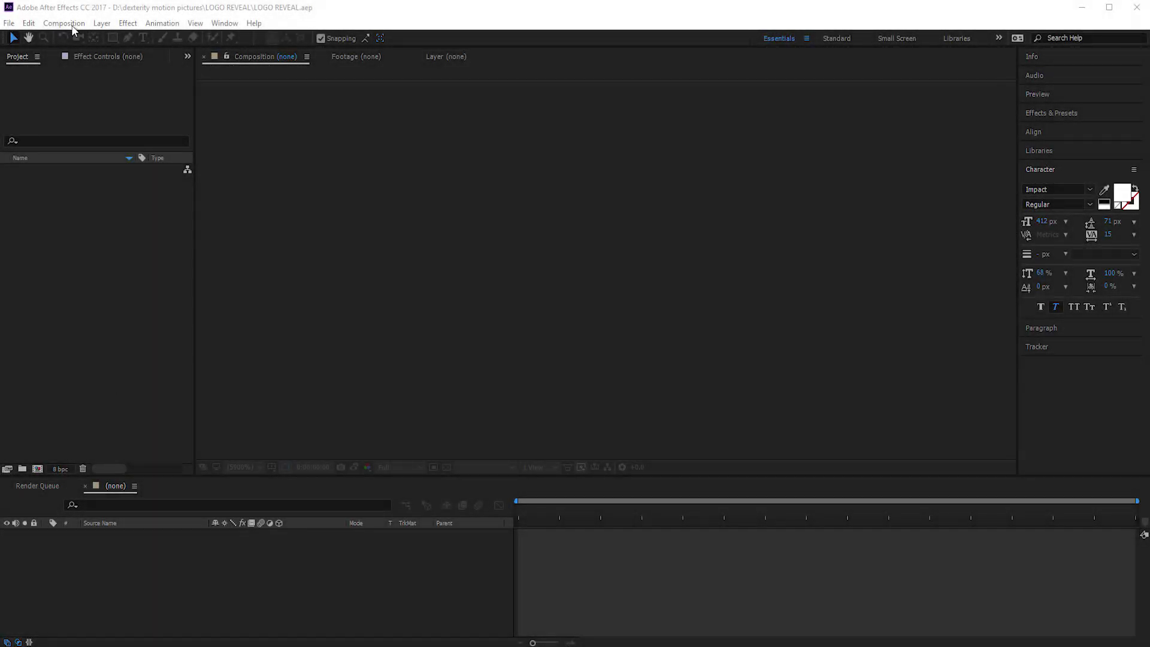
Create a new 1920×1080, 29.97 fps, 10-second composition named logo reveal.
{"action": "left_click", "coordinate": [64, 22]}
{"action": "type", "text": "logo reveal"}
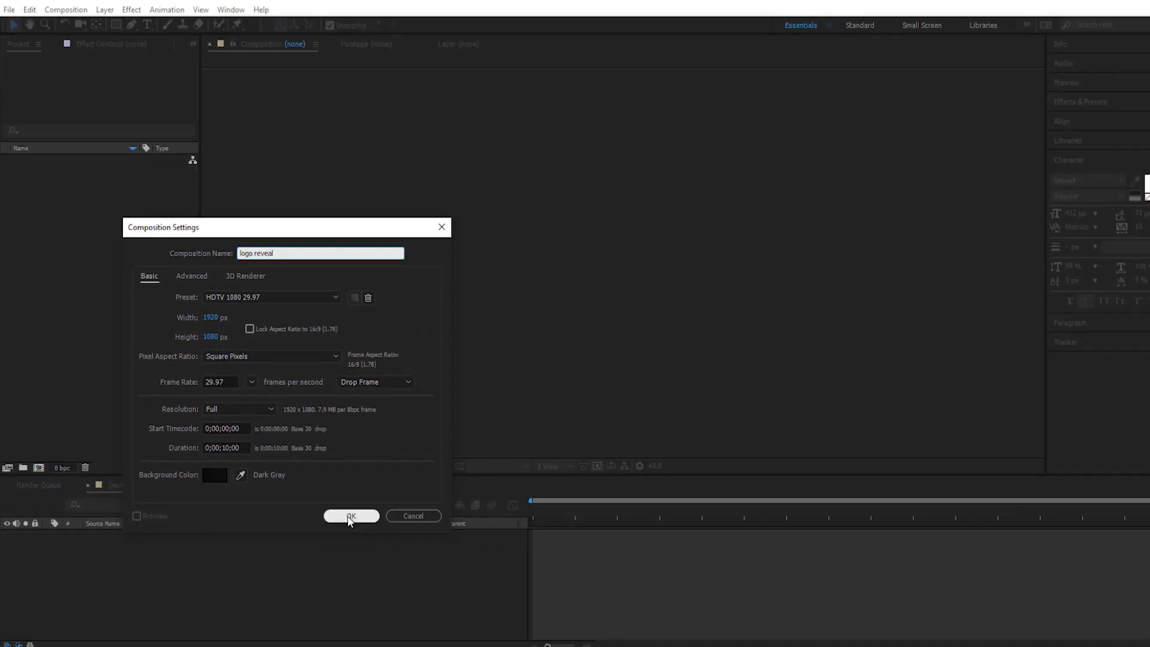
{"action": "left_click", "coordinate": [339, 511]}
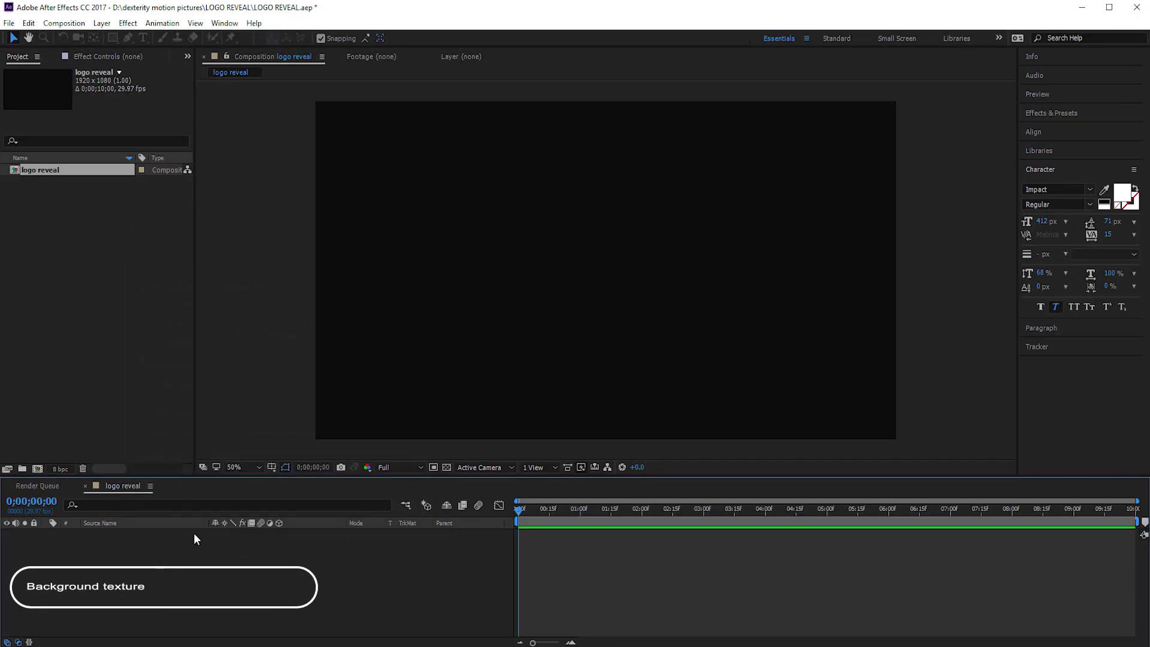
Place the scratched metal texture in the comp and draw an elliptical mask on it.
{"action": "left_click_drag", "start_coordinate": [61, 183], "coordinate": [126, 537]}
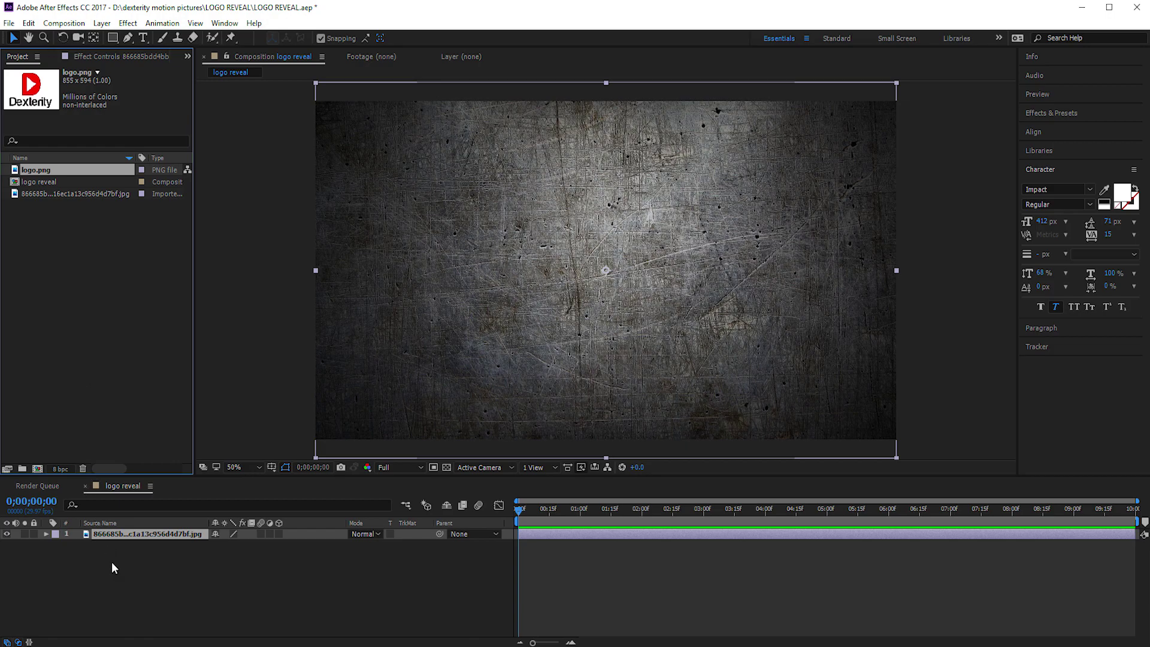
{"action": "left_click", "coordinate": [114, 558]}
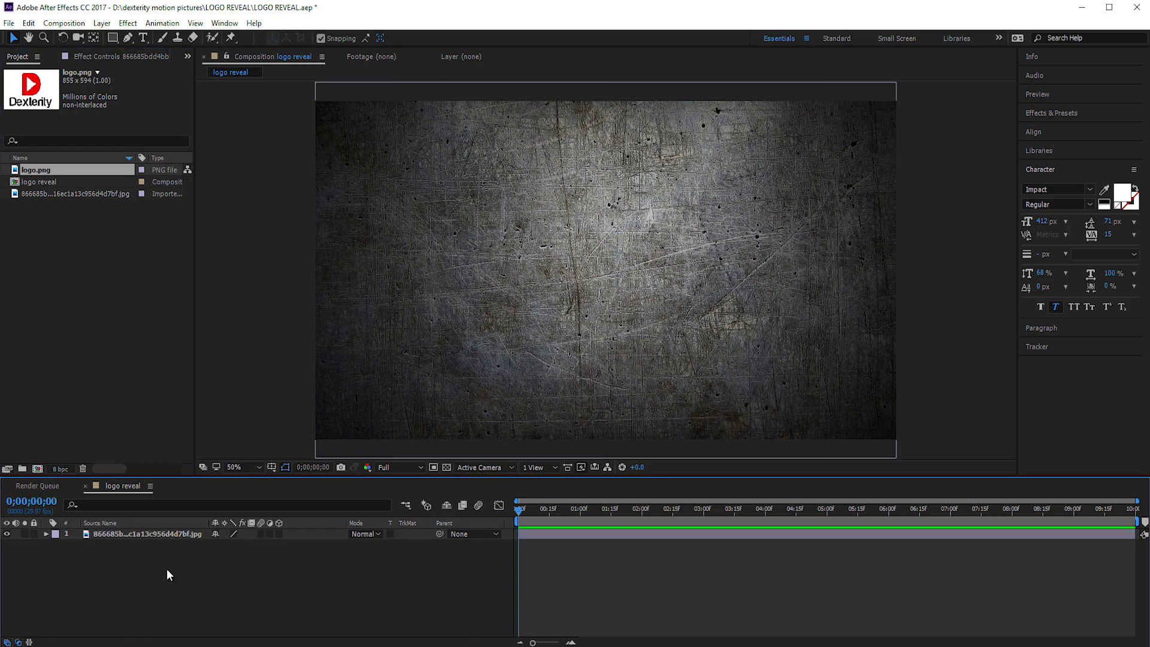
{"action": "left_click", "coordinate": [88, 534]}
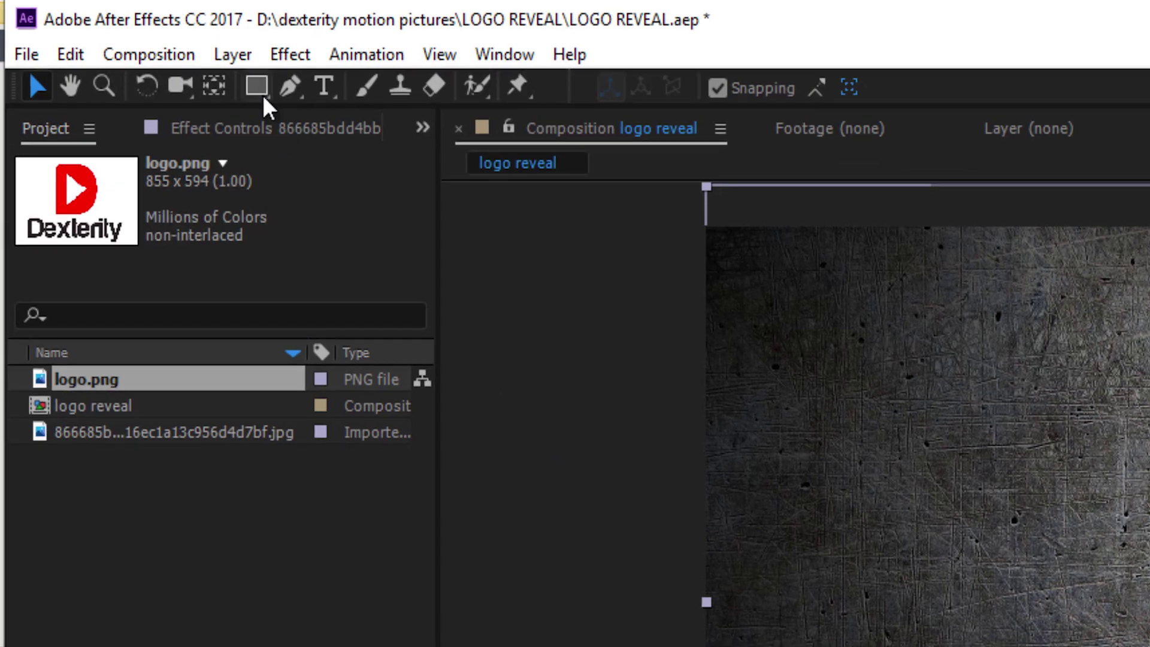
{"action": "left_click", "coordinate": [263, 95]}
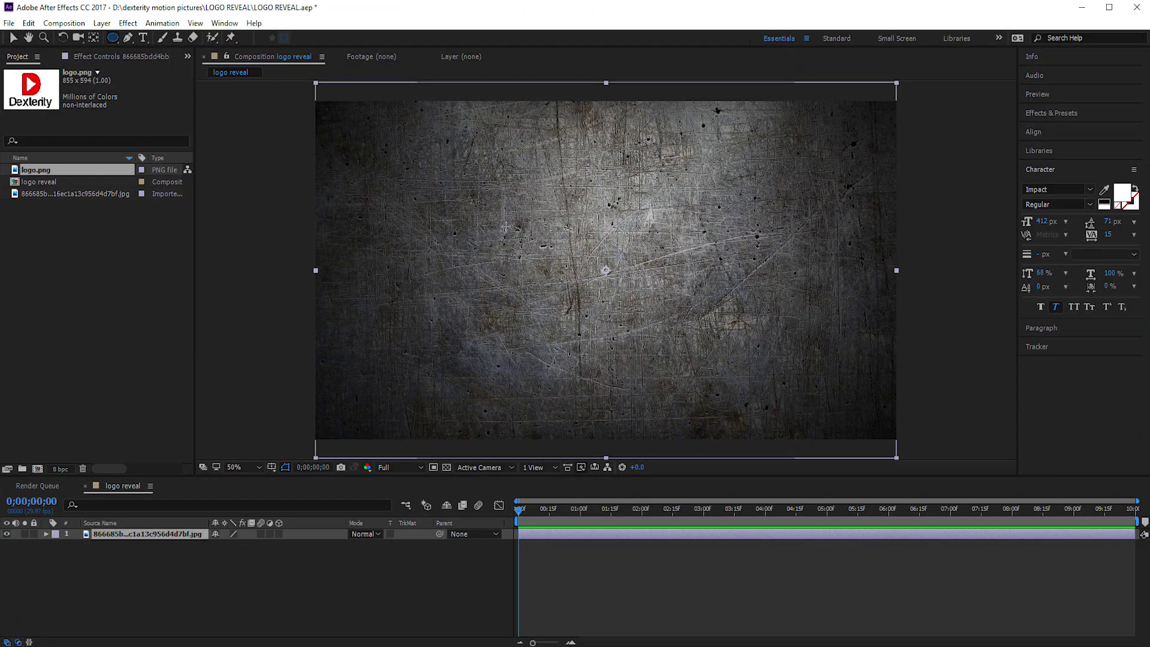
{"action": "left_click_drag", "start_coordinate": [500, 223], "coordinate": [740, 321]}
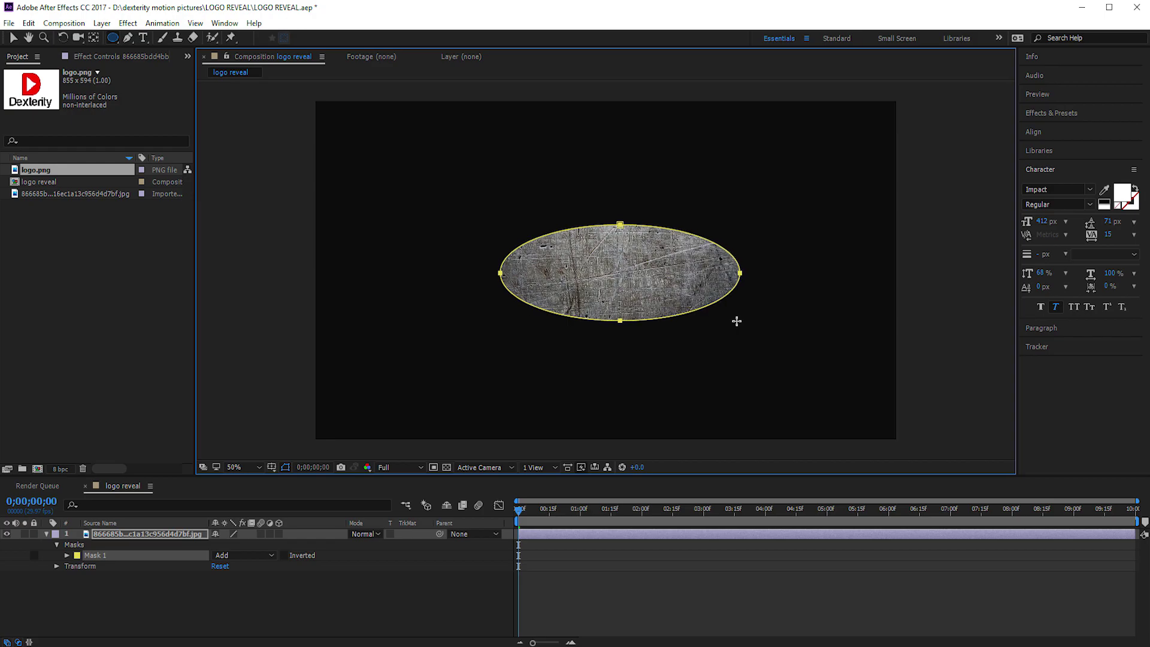
Show Title/Action Safe guides, centre the mask and feather it to 185 px.
{"action": "left_click", "coordinate": [14, 38]}
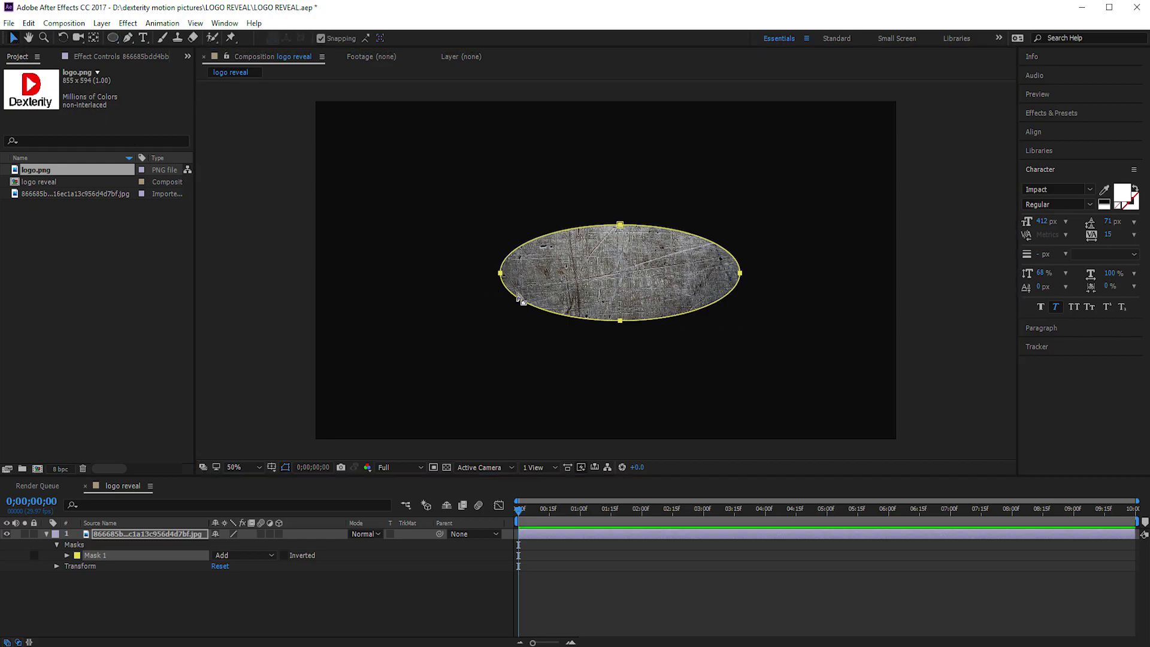
{"action": "left_click_drag", "start_coordinate": [500, 279], "coordinate": [489, 277]}
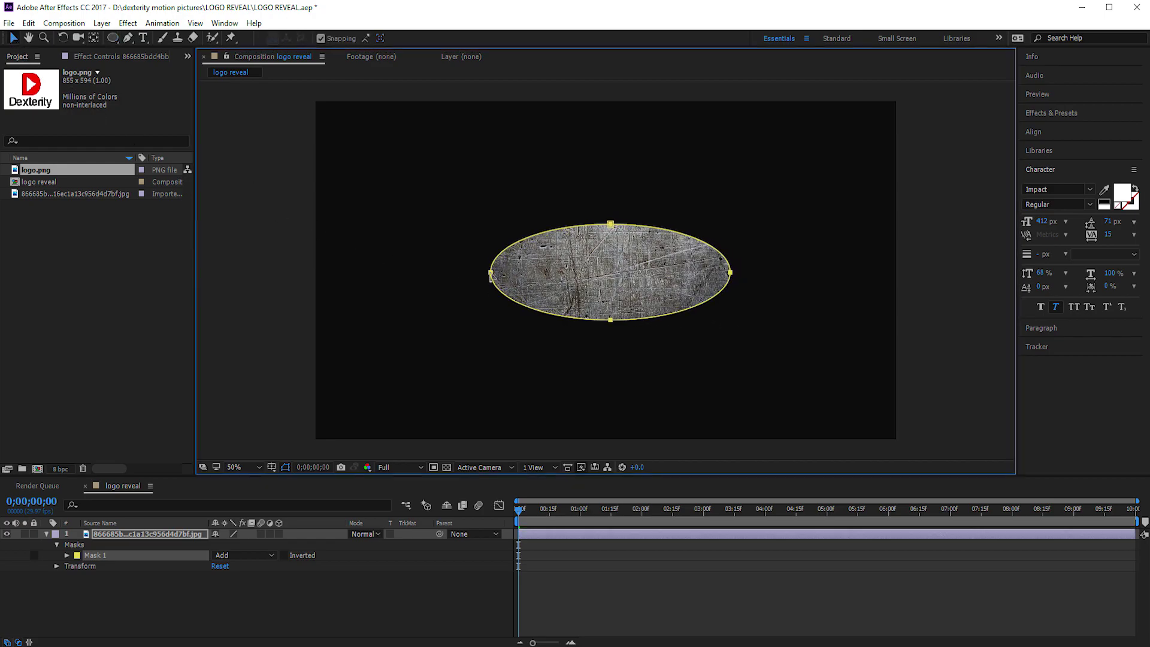
{"action": "left_click", "coordinate": [272, 467]}
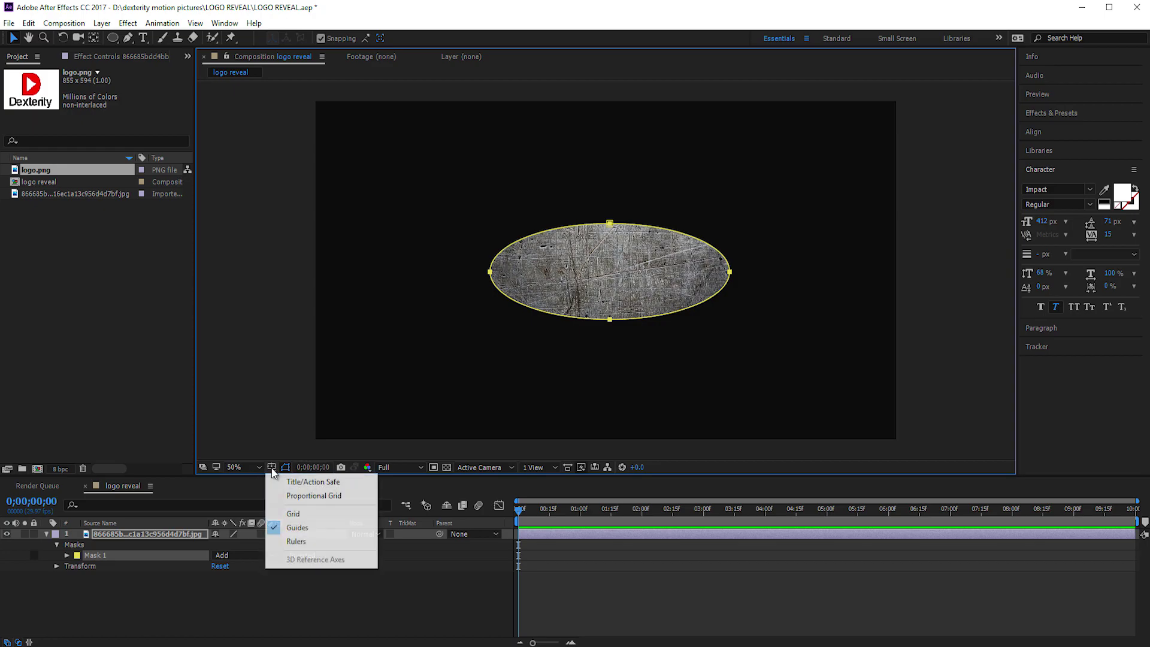
{"action": "left_click", "coordinate": [310, 480]}
{"action": "left_click_drag", "start_coordinate": [732, 275], "coordinate": [729, 273]}
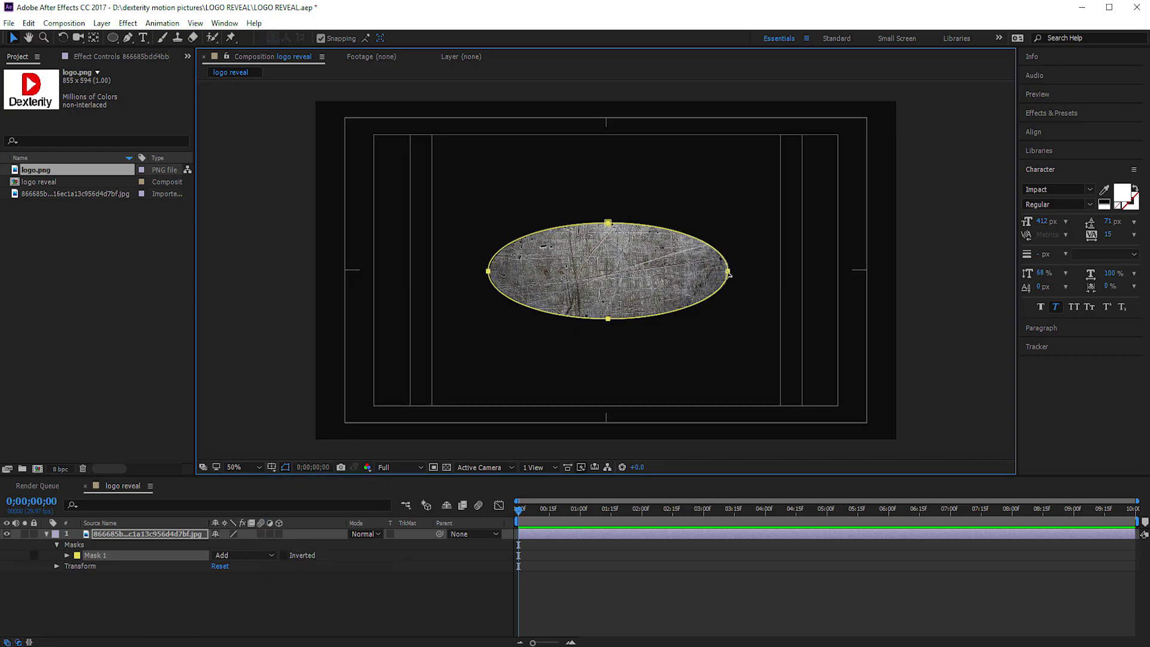
{"action": "left_click", "coordinate": [66, 554]}
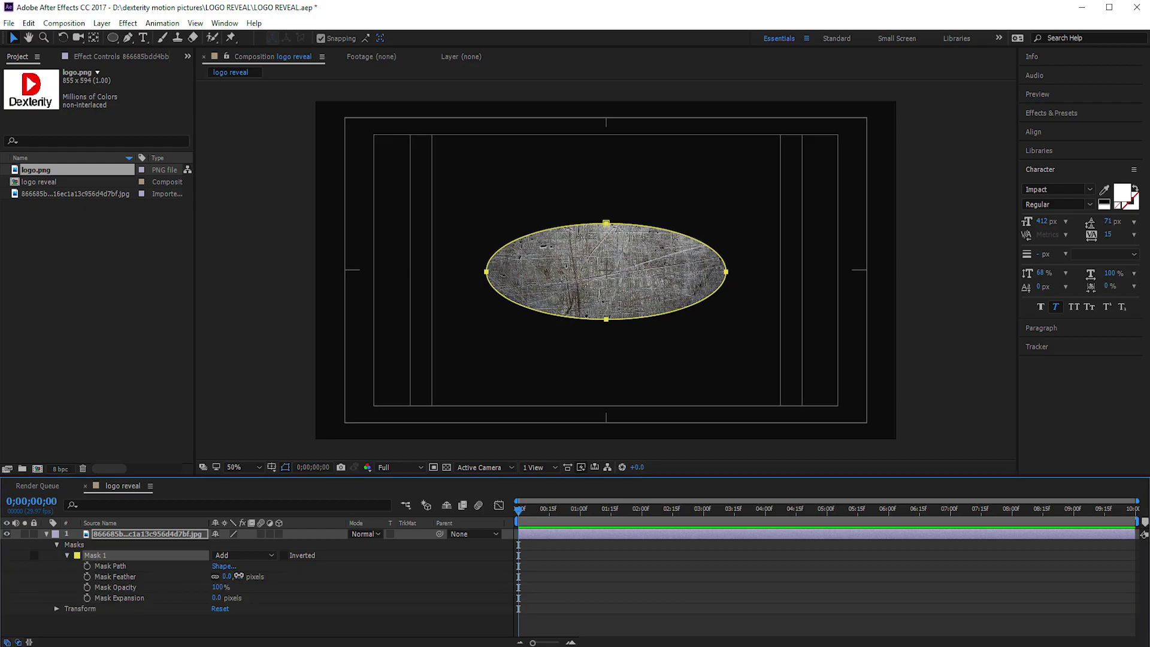
{"action": "left_click_drag", "start_coordinate": [237, 575], "coordinate": [353, 575]}
Reshape the mask into a wide rounded oval so the texture fades to black at the edges.
{"action": "left_click_drag", "start_coordinate": [607, 222], "coordinate": [607, 197]}
{"action": "left_click_drag", "start_coordinate": [725, 270], "coordinate": [783, 278]}
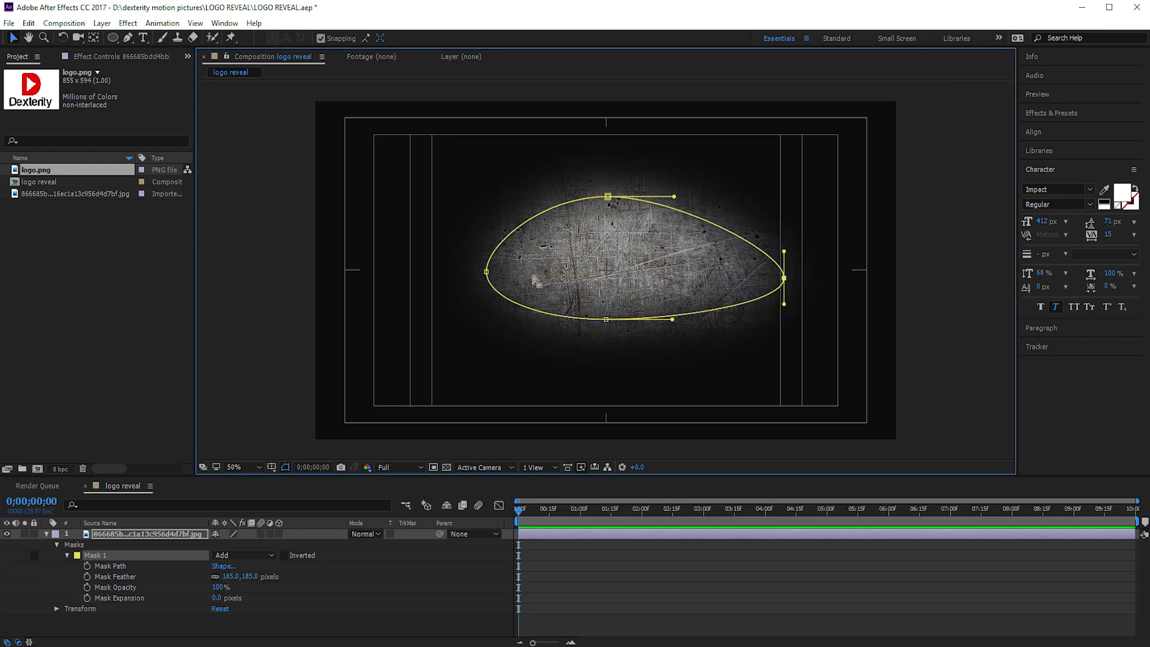
{"action": "left_click_drag", "start_coordinate": [486, 272], "coordinate": [412, 270]}
{"action": "left_click_drag", "start_coordinate": [605, 319], "coordinate": [600, 368]}
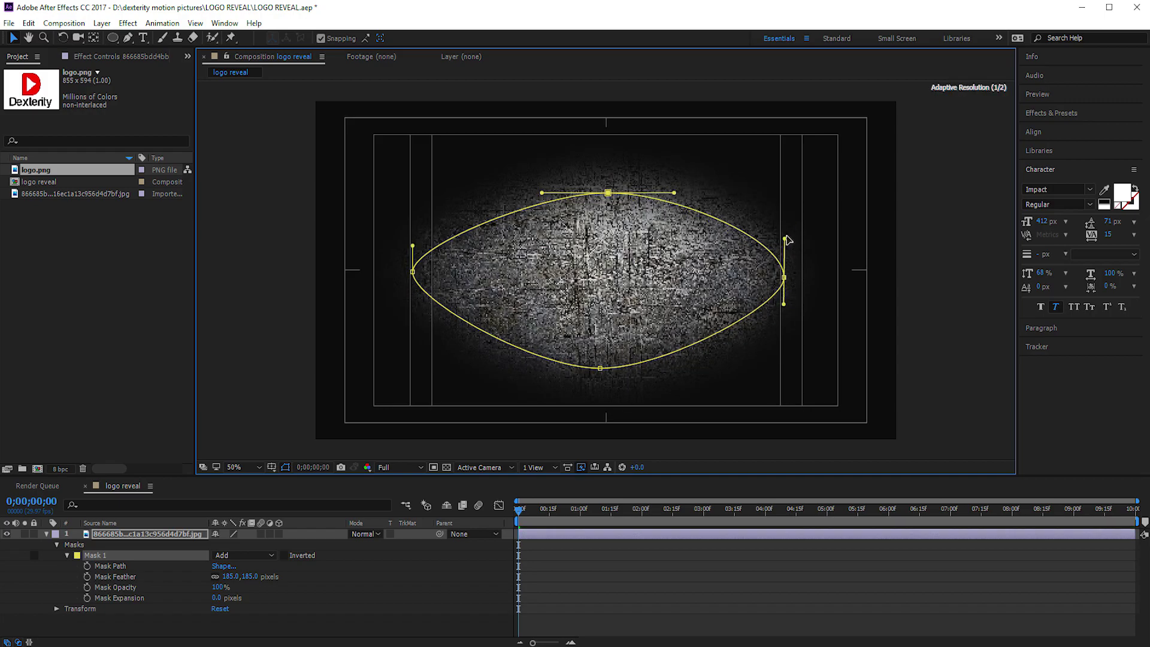
{"action": "left_click_drag", "start_coordinate": [784, 241], "coordinate": [771, 221]}
{"action": "left_click_drag", "start_coordinate": [783, 303], "coordinate": [768, 326]}
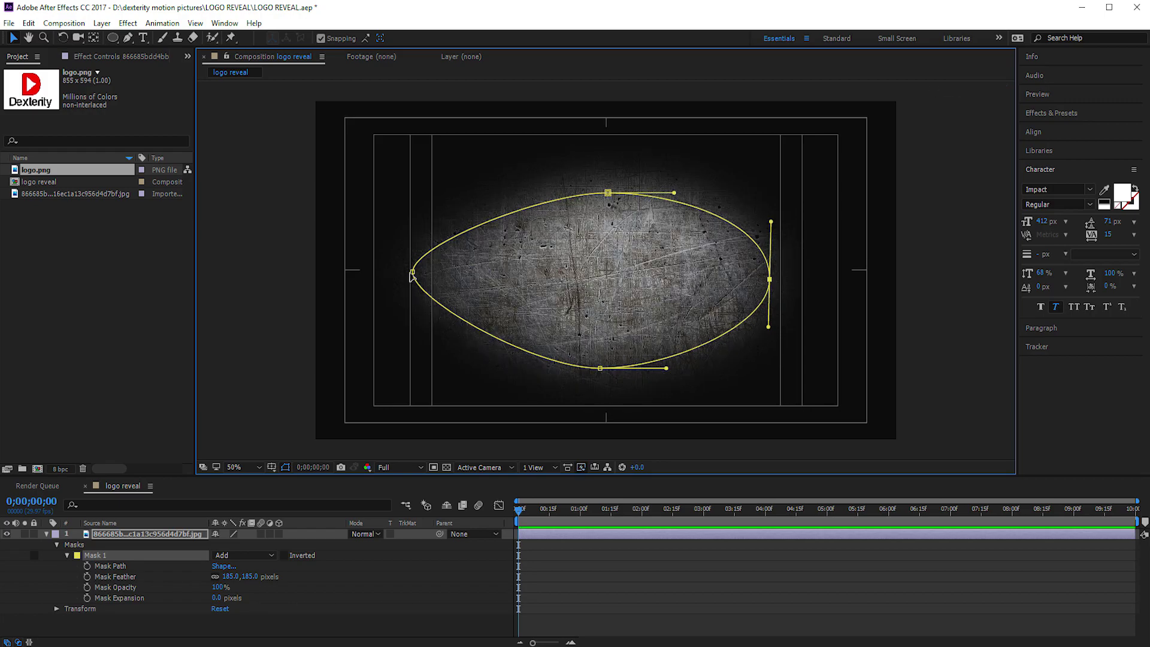
{"action": "left_click_drag", "start_coordinate": [410, 276], "coordinate": [387, 246]}
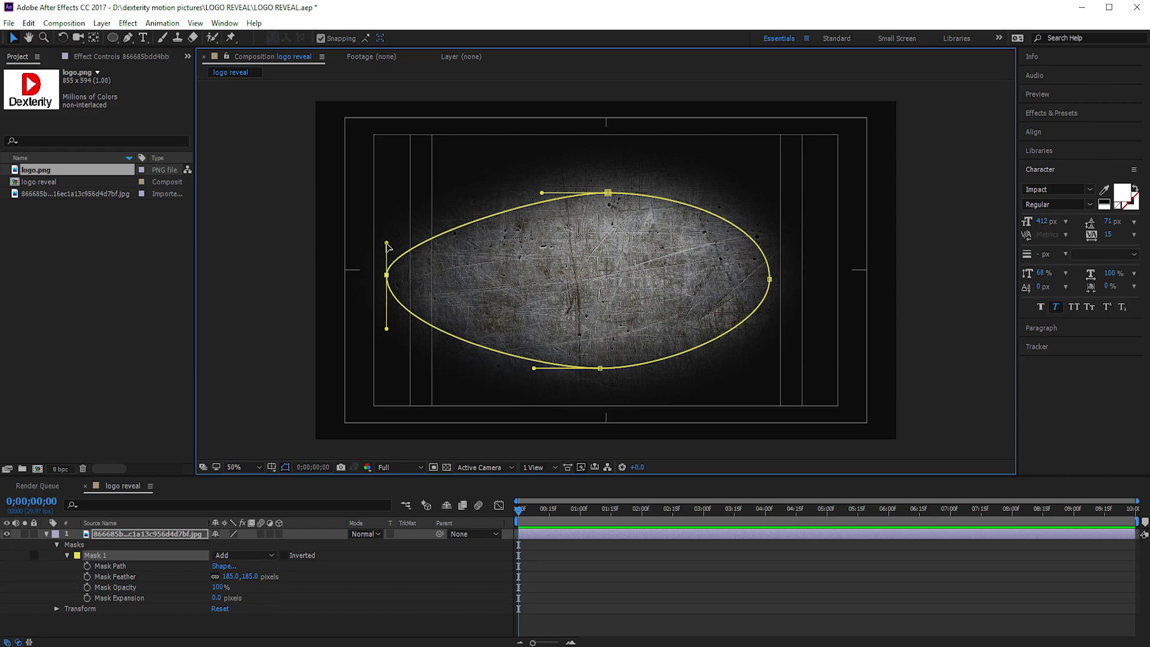
{"action": "left_click_drag", "start_coordinate": [770, 279], "coordinate": [821, 279]}
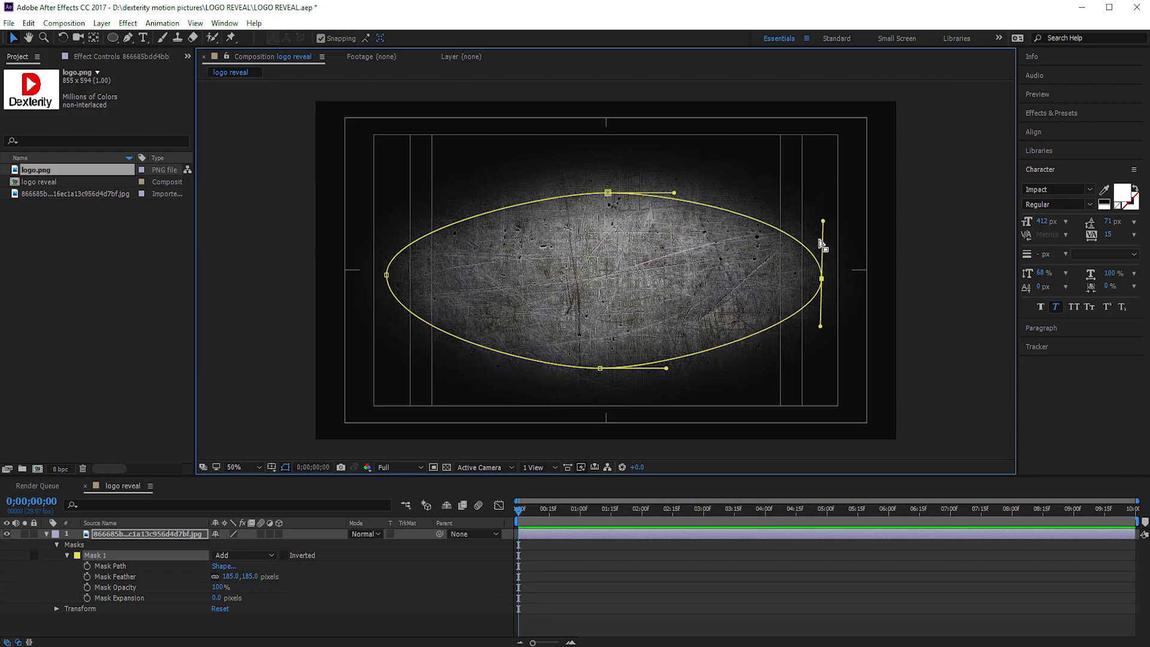
{"action": "left_click_drag", "start_coordinate": [387, 274], "coordinate": [385, 224]}
{"action": "left_click_drag", "start_coordinate": [598, 368], "coordinate": [602, 372]}
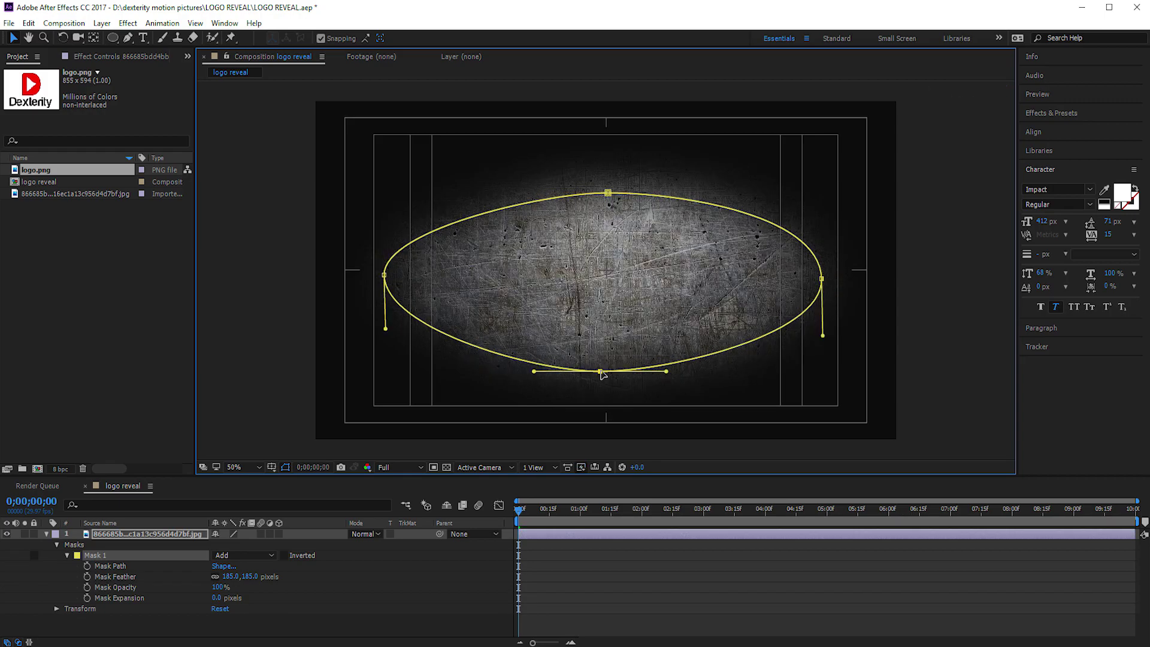
{"action": "left_click", "coordinate": [643, 608]}
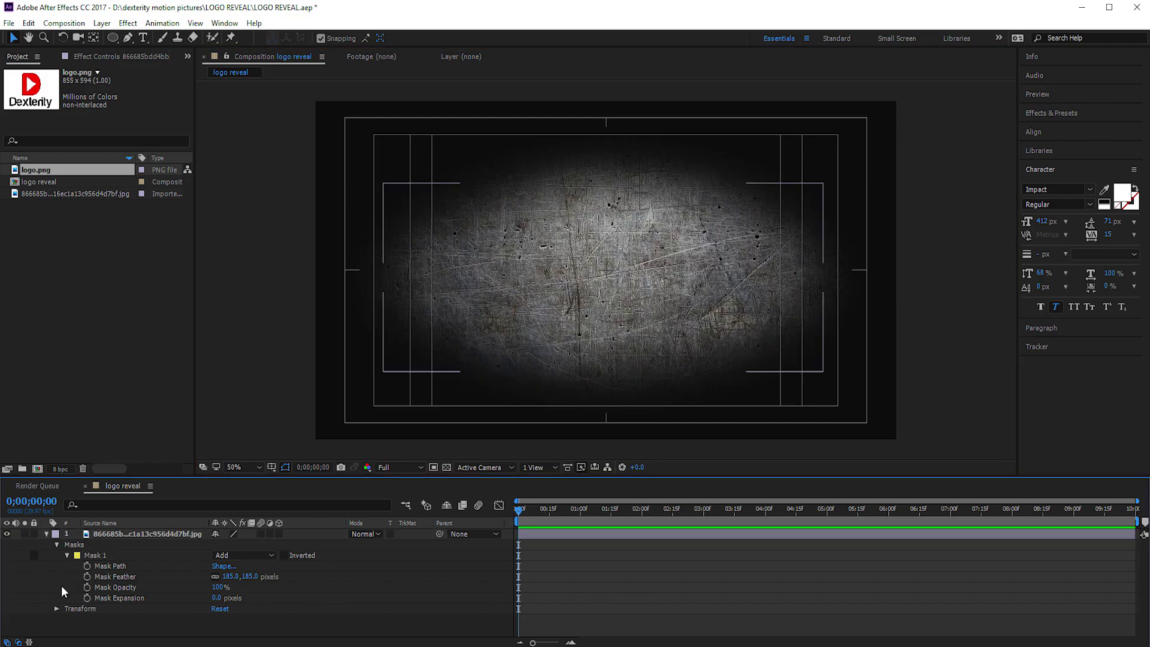
{"action": "left_click", "coordinate": [46, 533]}
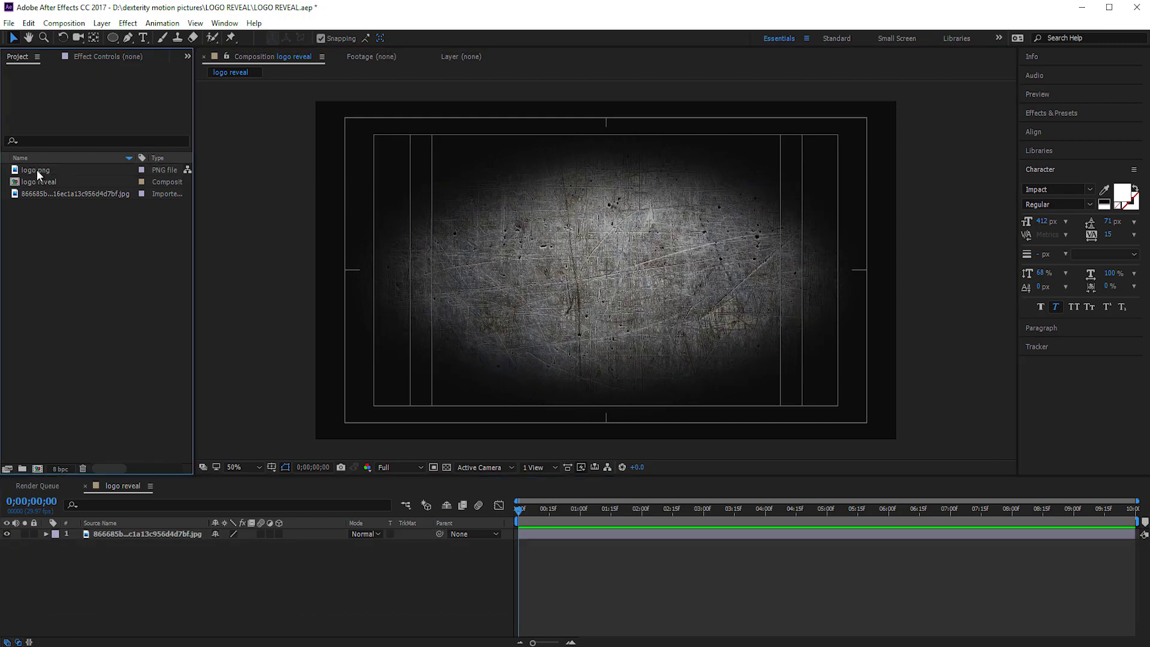
Add logo.png above the texture and pre-compose it, moving all attributes, as logo reveal effect.
{"action": "mouse_move", "coordinate": [36, 170]}
{"action": "left_mouse_down"}
{"action": "mouse_move", "coordinate": [81, 387]}
{"action": "mouse_move", "coordinate": [89, 535]}
{"action": "left_mouse_up"}
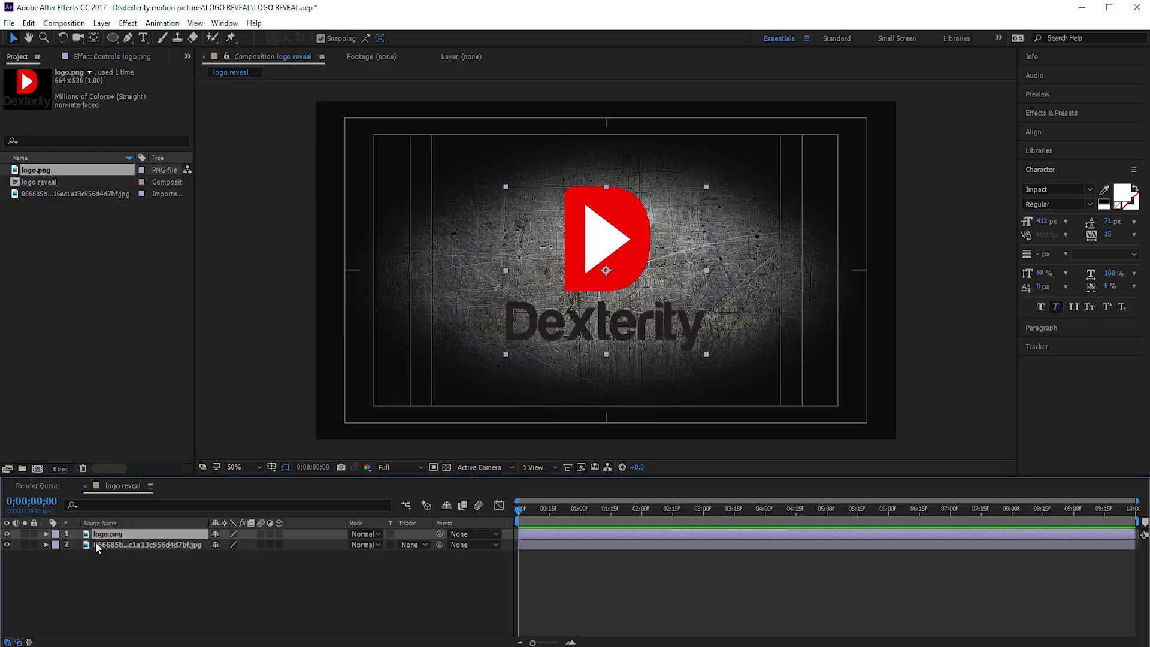
{"action": "left_click", "coordinate": [109, 582]}
{"action": "left_click", "coordinate": [112, 536]}
{"action": "right_click", "coordinate": [112, 537]}
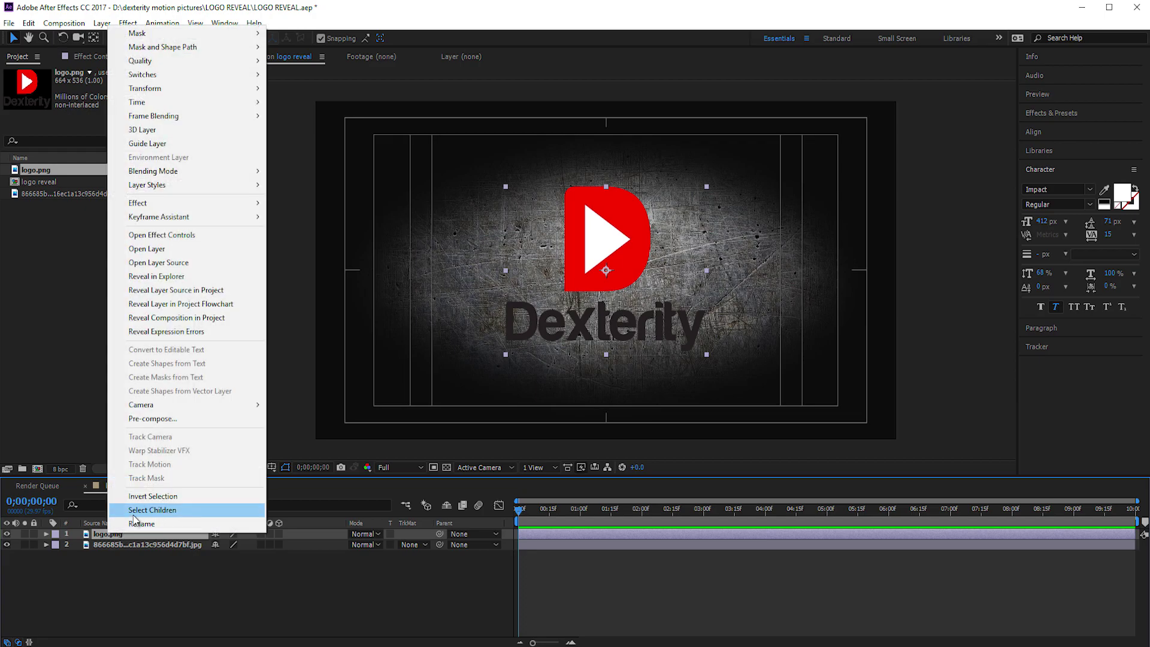
{"action": "left_click", "coordinate": [148, 420]}
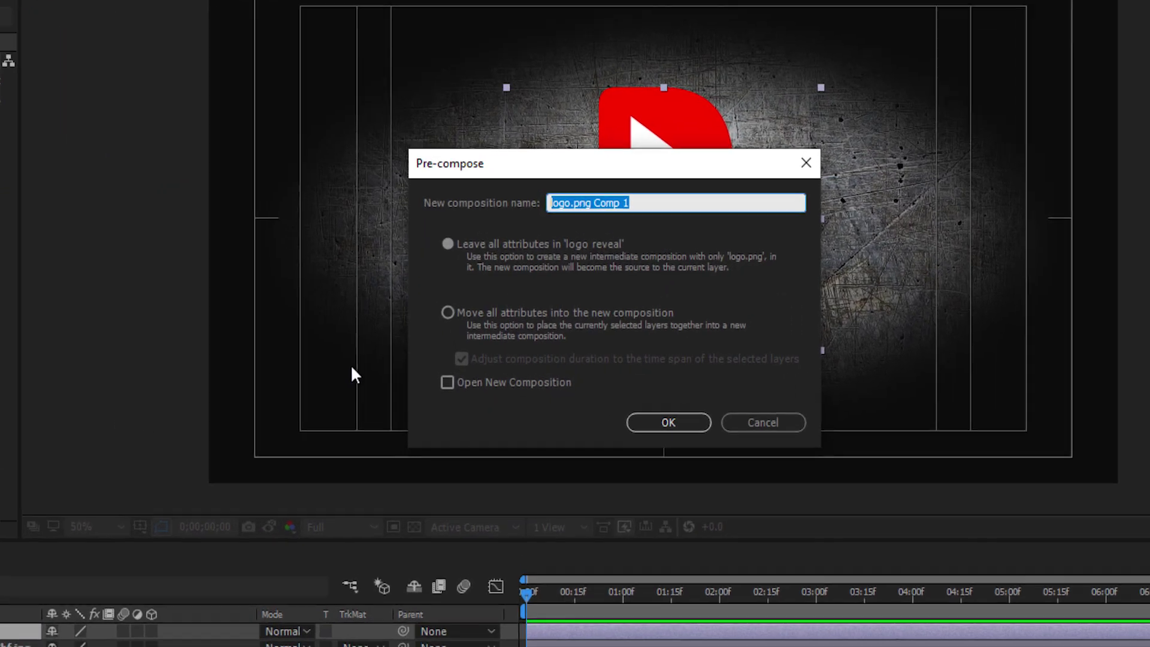
{"action": "left_click", "coordinate": [447, 312]}
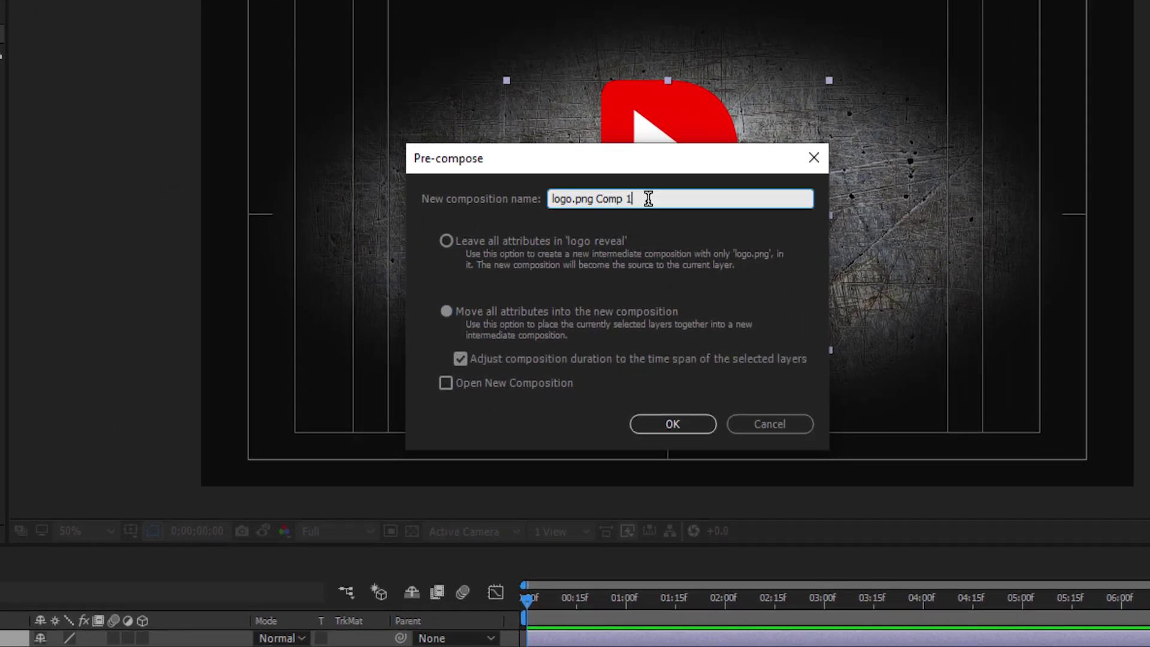
{"action": "left_click_drag", "start_coordinate": [643, 199], "coordinate": [519, 193]}
{"action": "type", "text": "lo"}
{"action": "type", "text": "go revea"}
{"action": "type", "text": "l e"}
{"action": "type", "text": "ffect"}
{"action": "left_click", "coordinate": [671, 425]}
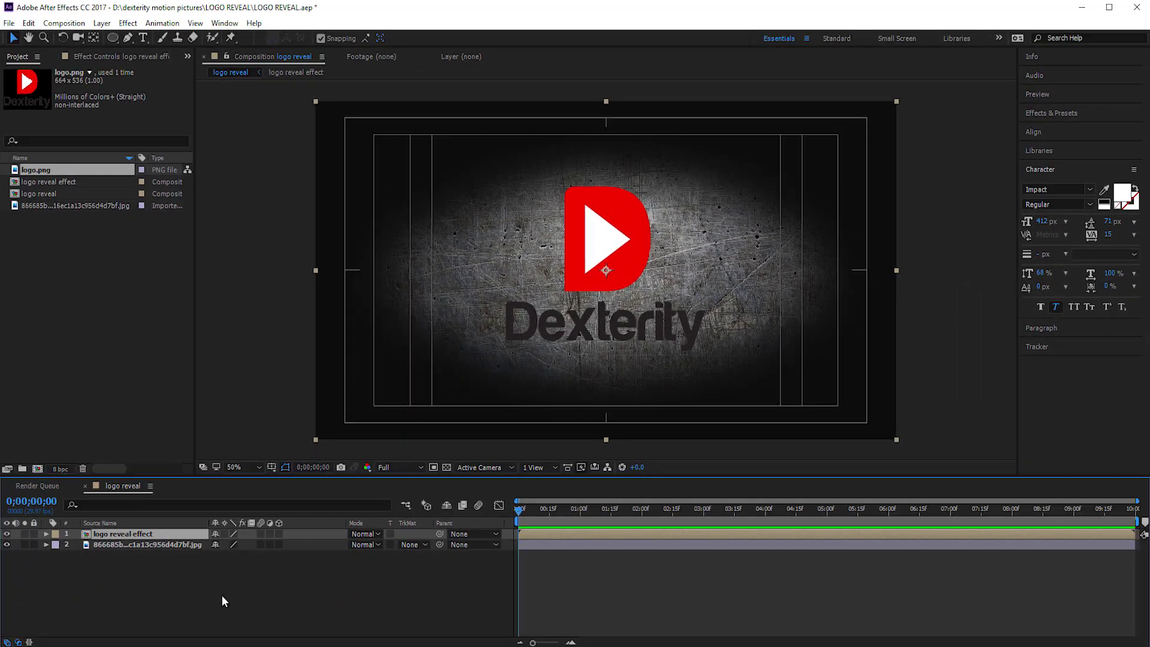
Inside logo reveal effect, add a black solid named fractal layer above logo.png.
{"action": "double_click", "coordinate": [129, 534]}
{"action": "right_click", "coordinate": [154, 580]}
{"action": "mouse_move", "coordinate": [188, 460]}
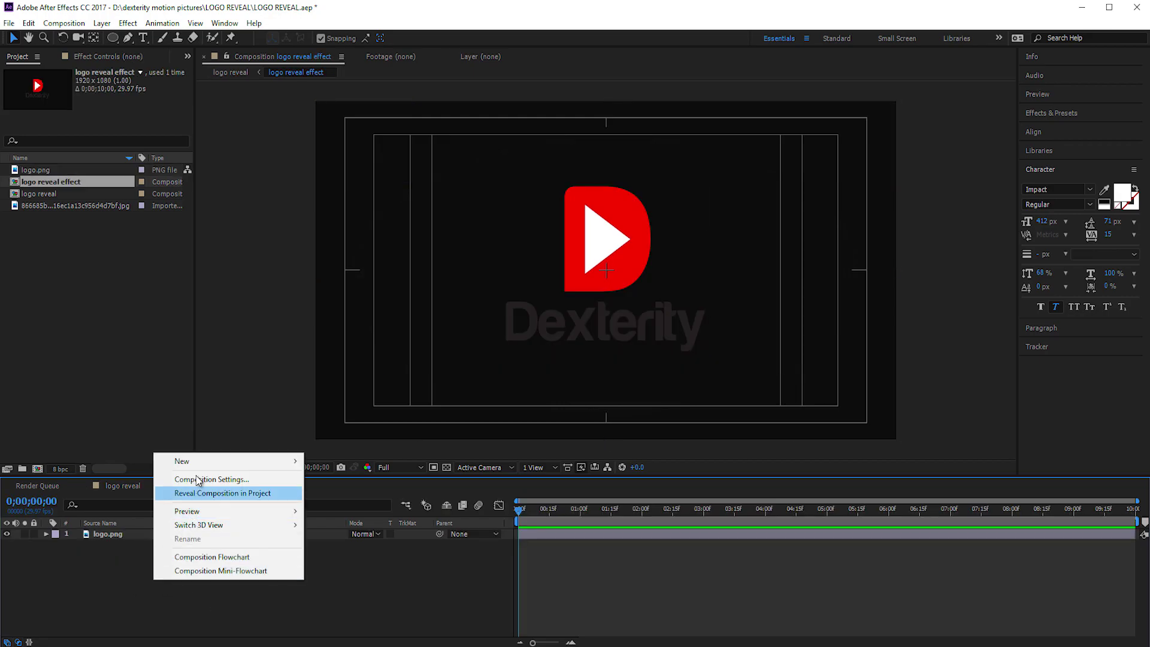
{"action": "left_click", "coordinate": [334, 492]}
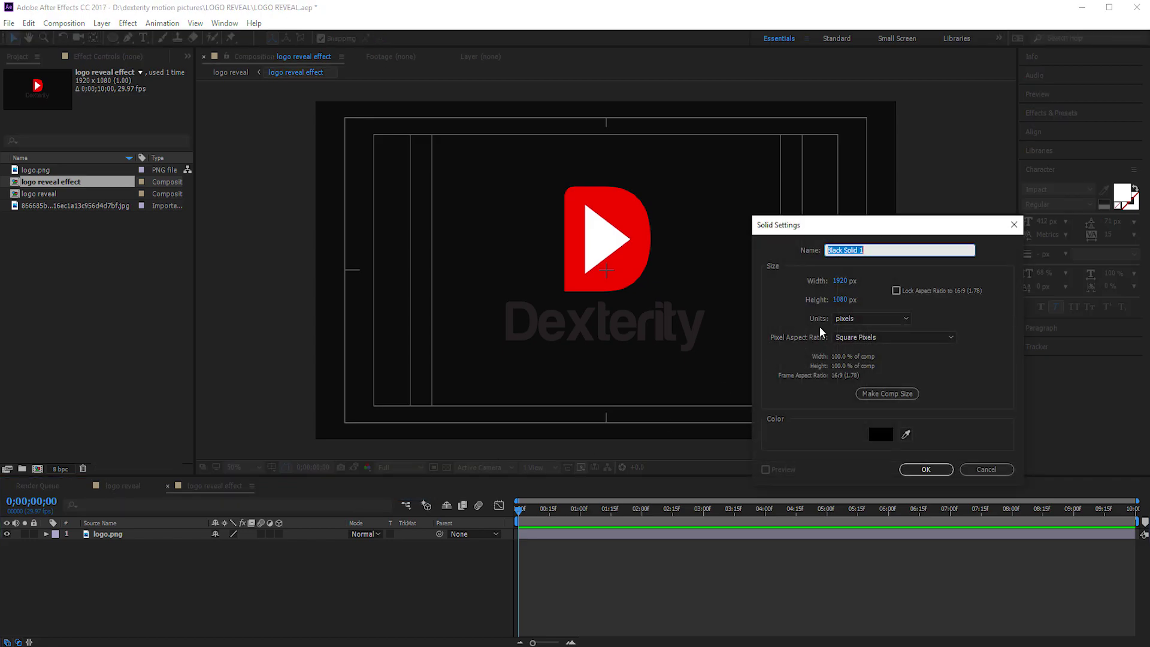
{"action": "type", "text": "fractal layer"}
{"action": "left_click", "coordinate": [925, 469]}
Apply Fractal Noise to the fractal layer with Dynamic Progressive type, Invert on and Contrast 1300.
{"action": "left_click", "coordinate": [114, 534]}
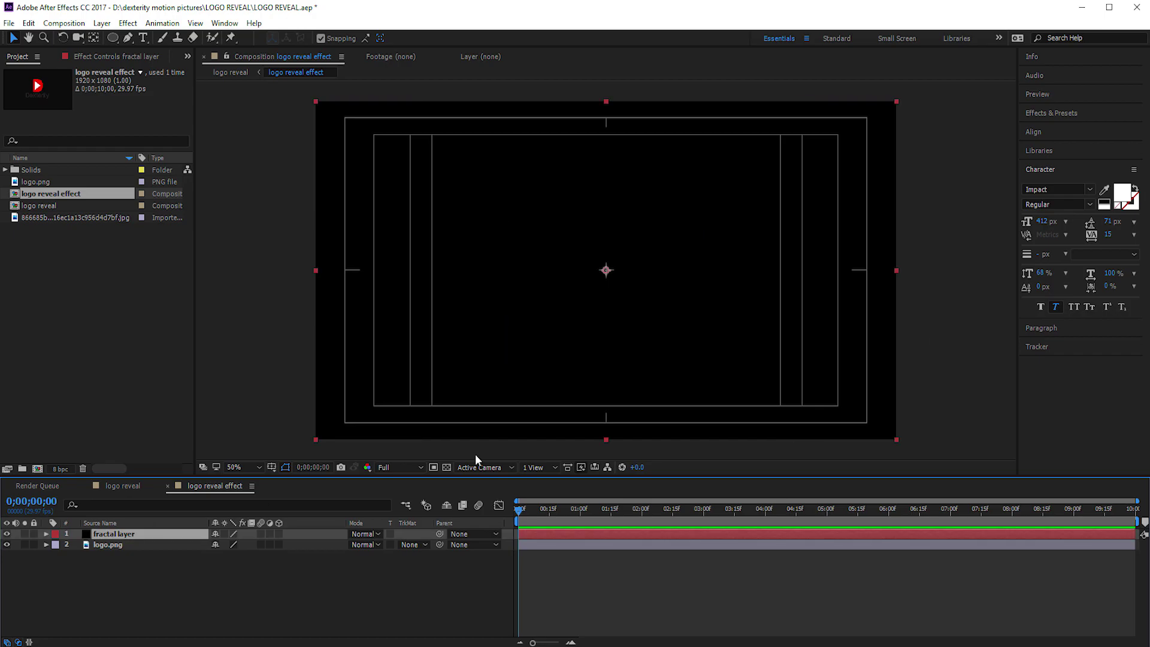
{"action": "left_click", "coordinate": [1068, 113]}
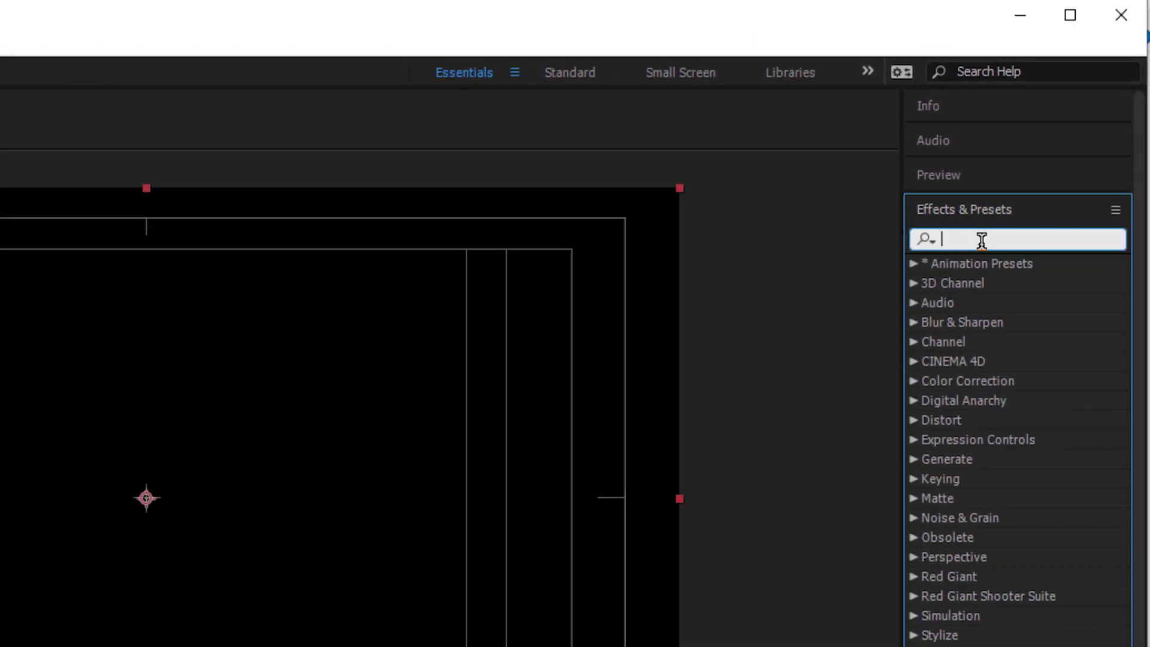
{"action": "type", "text": "fra"}
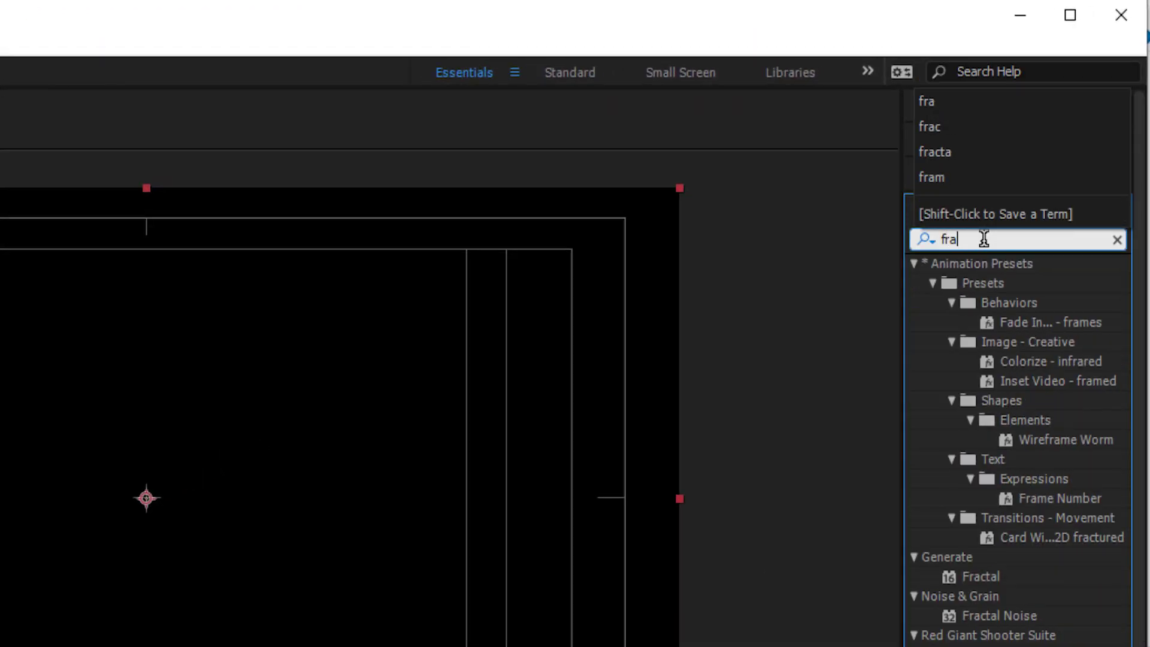
{"action": "type", "text": "c"}
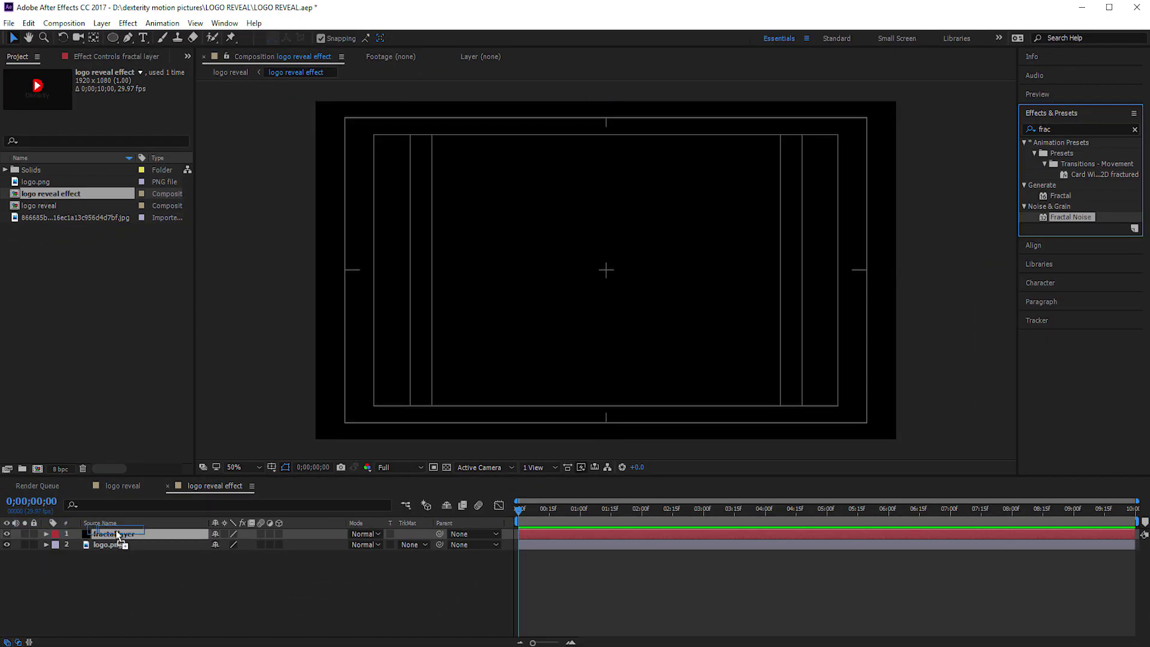
{"action": "left_click_drag", "start_coordinate": [986, 396], "coordinate": [116, 537]}
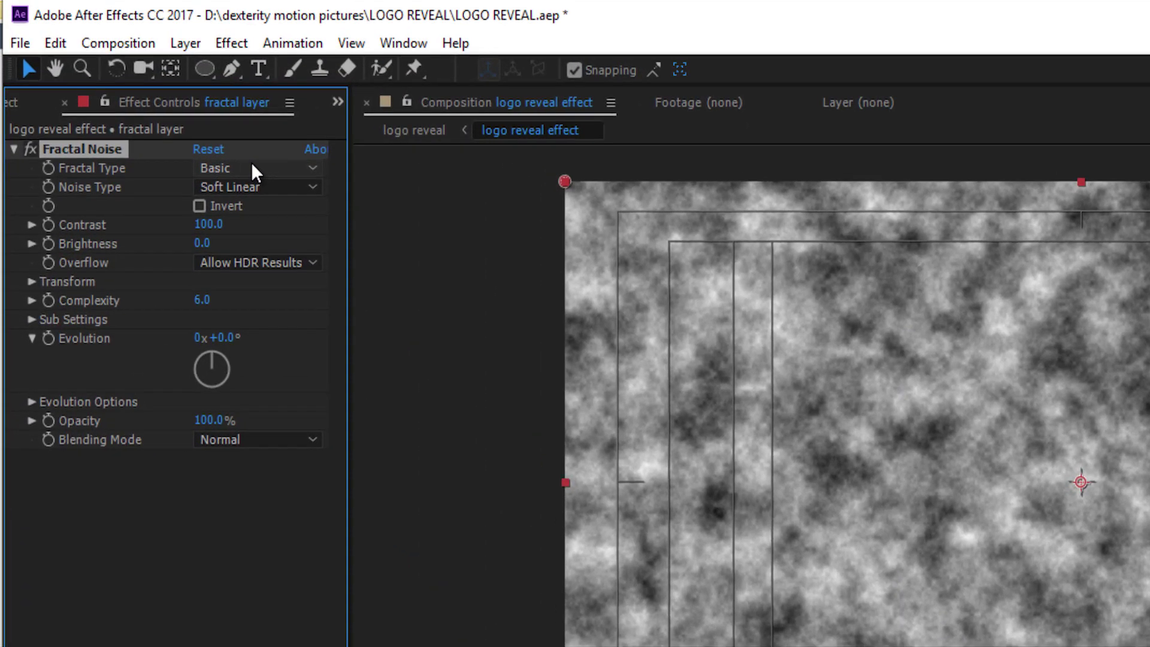
{"action": "left_click", "coordinate": [208, 140]}
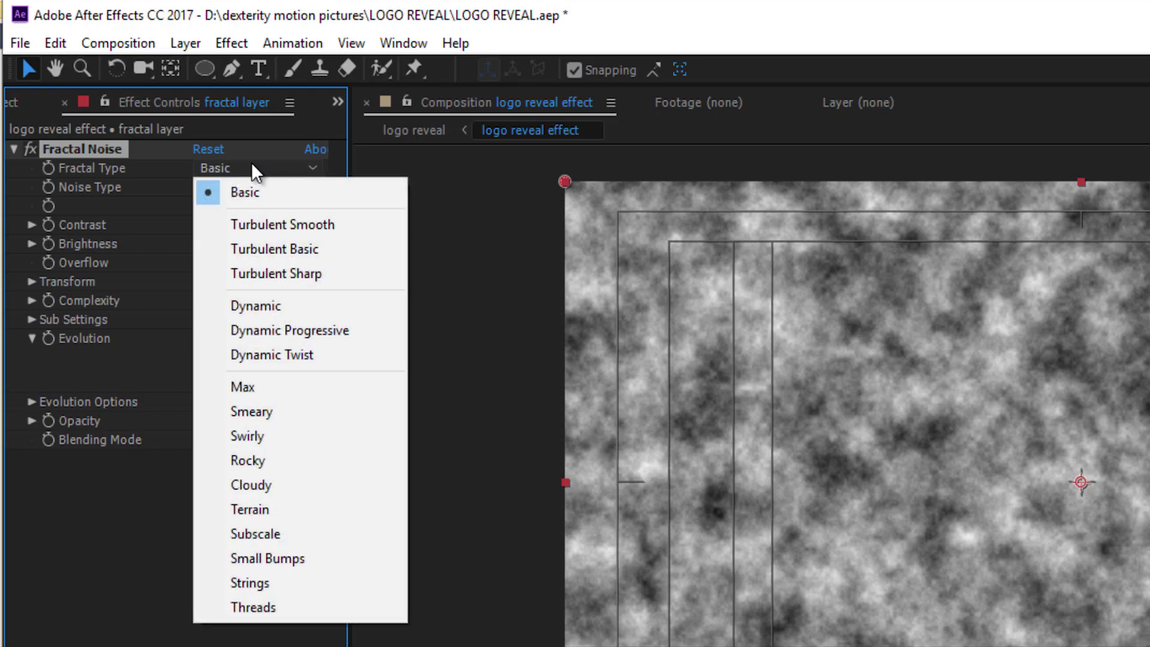
{"action": "left_click", "coordinate": [268, 330]}
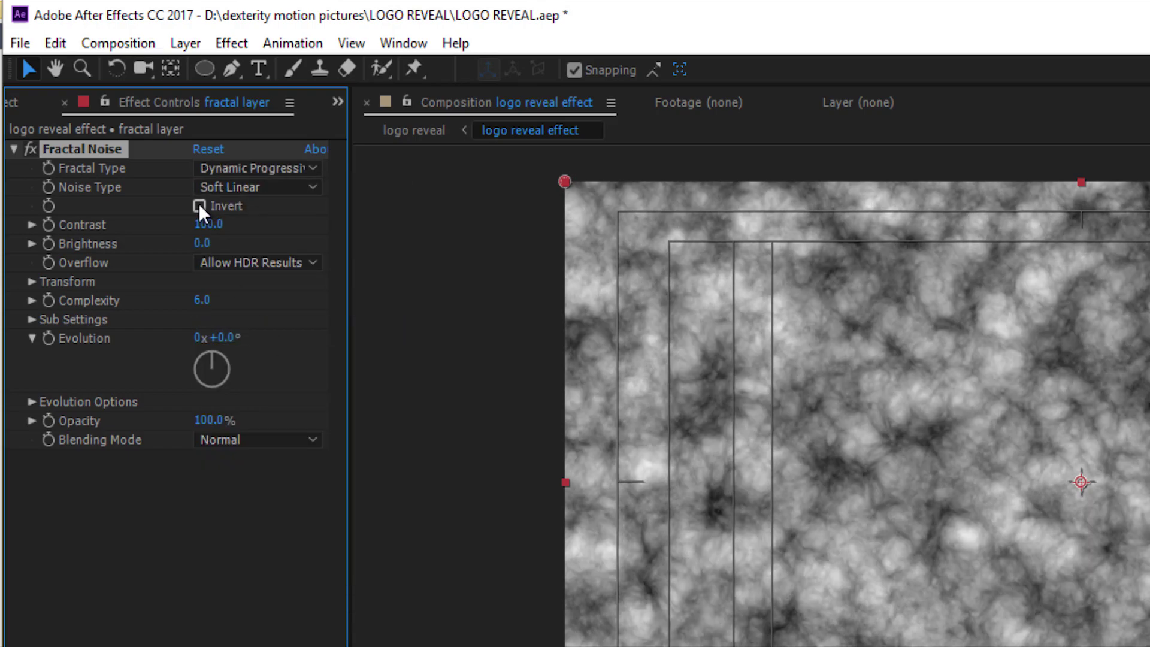
{"action": "left_click", "coordinate": [199, 206]}
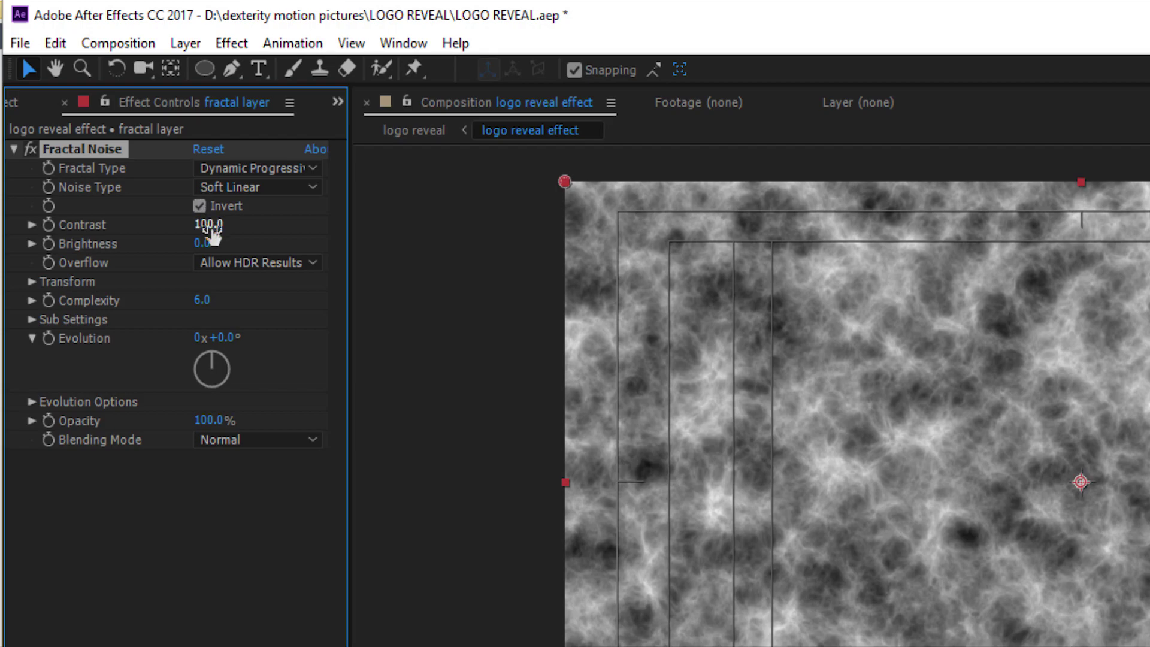
{"action": "left_click", "coordinate": [210, 226]}
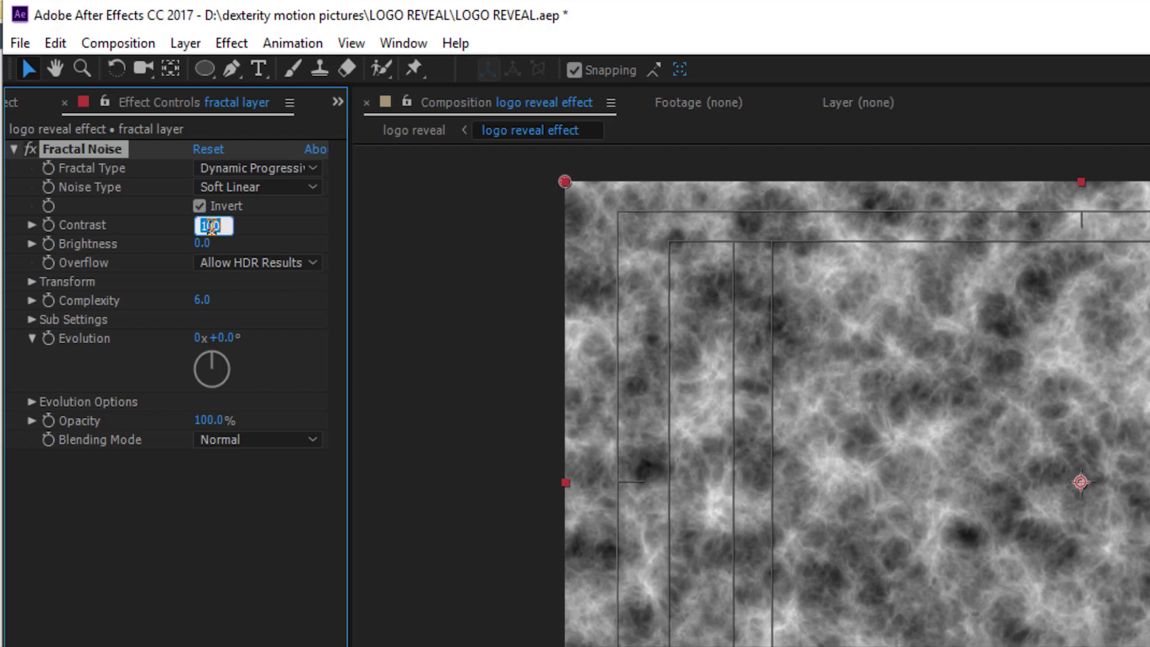
{"action": "type", "text": "1300"}
{"action": "key", "text": "Return"}
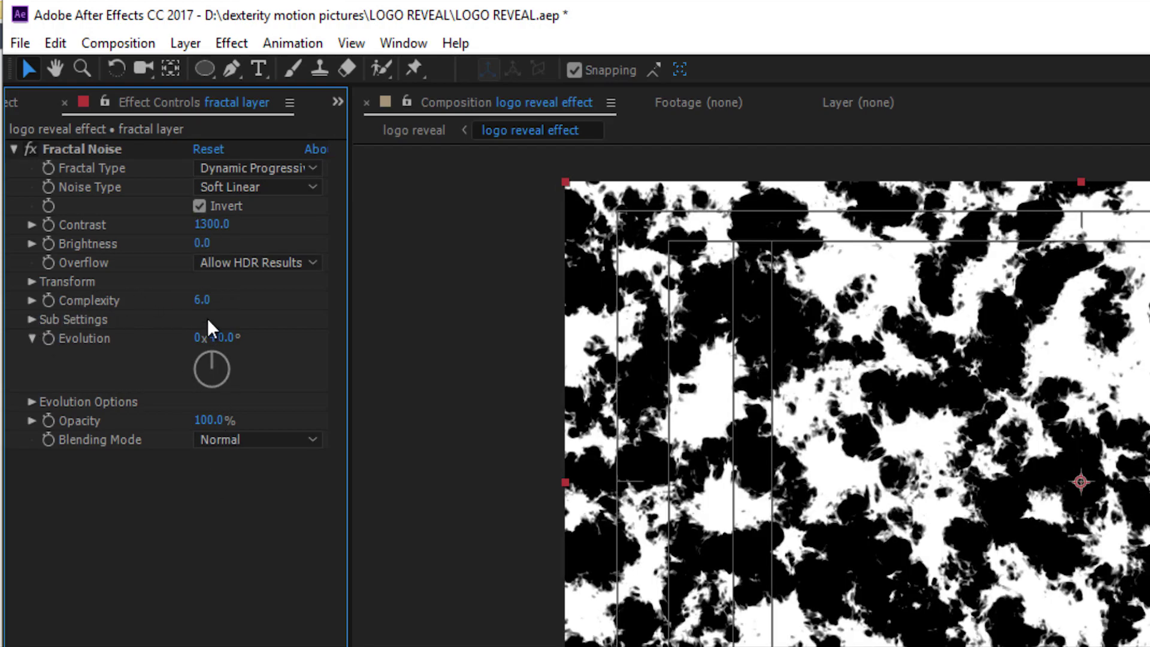
Set Complexity 20, Sub Influence 58 and Sub Scaling 23.
{"action": "left_click", "coordinate": [209, 299]}
{"action": "type", "text": "20"}
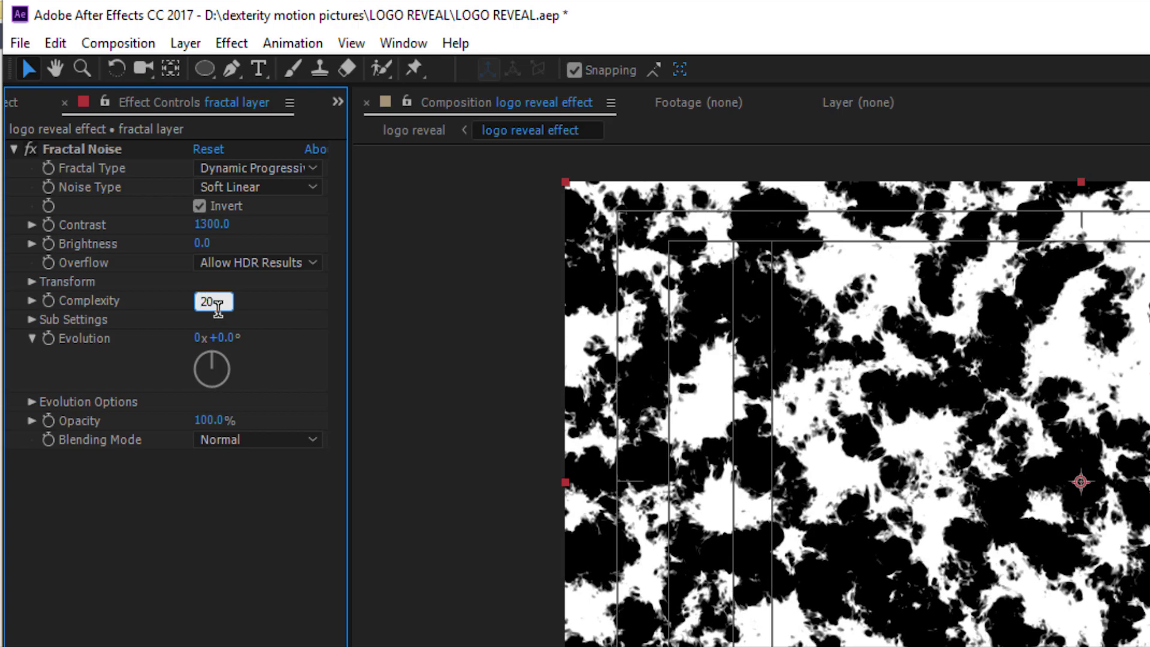
{"action": "key", "text": "Return"}
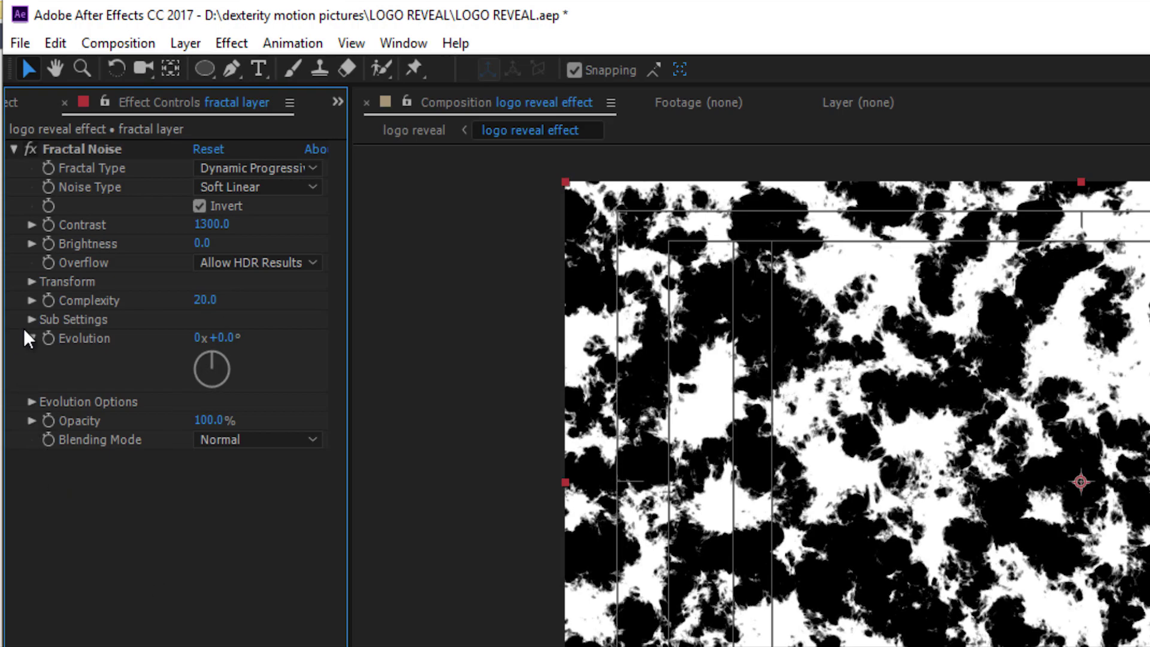
{"action": "left_click", "coordinate": [31, 319]}
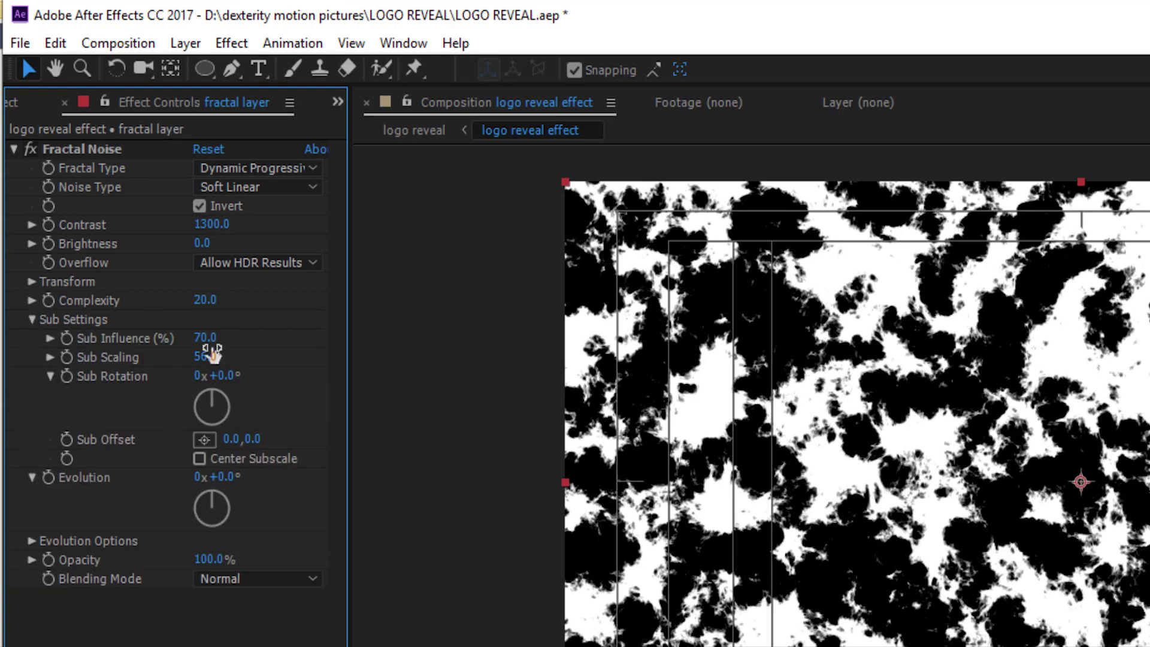
{"action": "left_click", "coordinate": [205, 338]}
{"action": "type", "text": "5"}
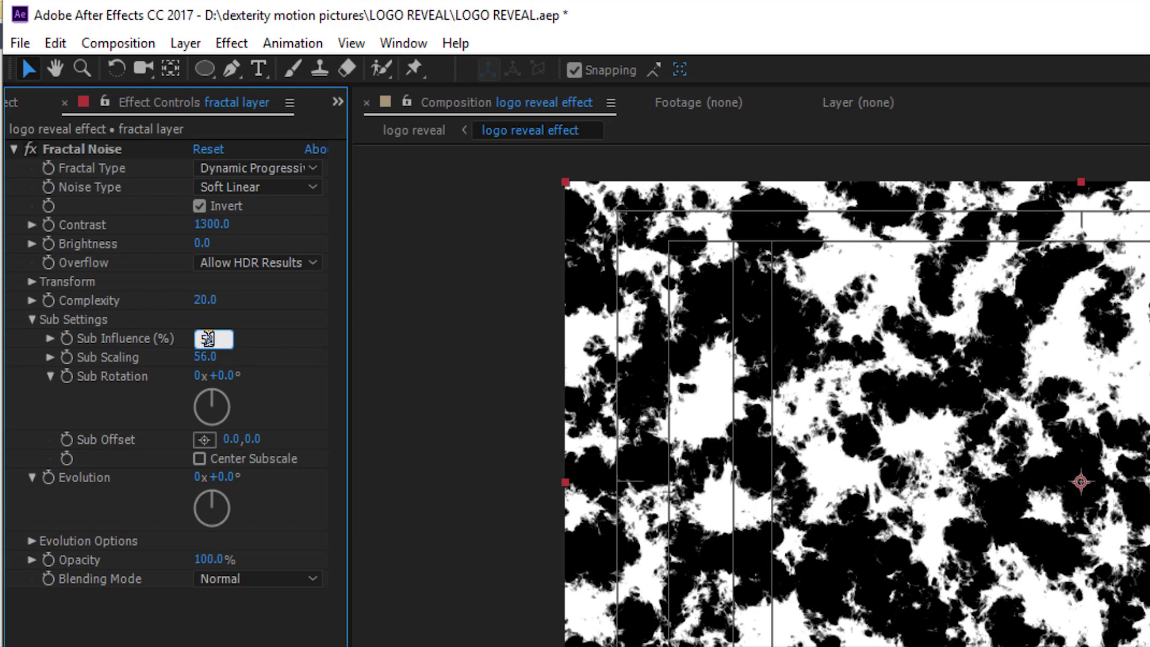
{"action": "type", "text": "8"}
{"action": "key", "text": "Return"}
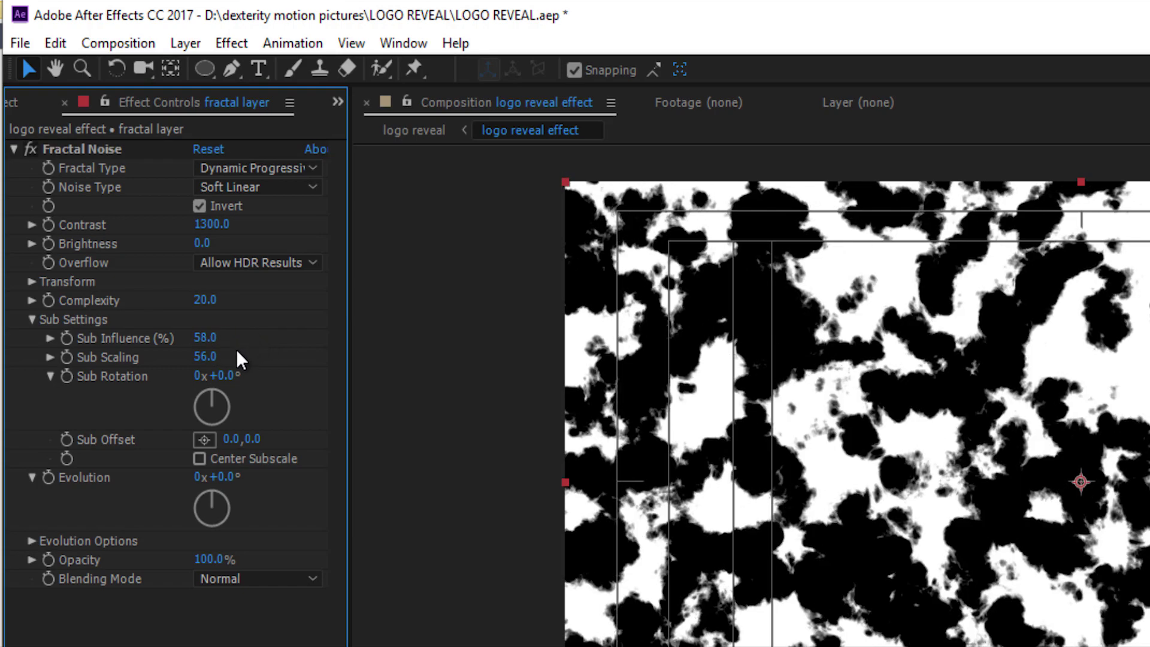
{"action": "left_click", "coordinate": [204, 357]}
{"action": "type", "text": "51.6"}
{"action": "key", "text": "Return"}
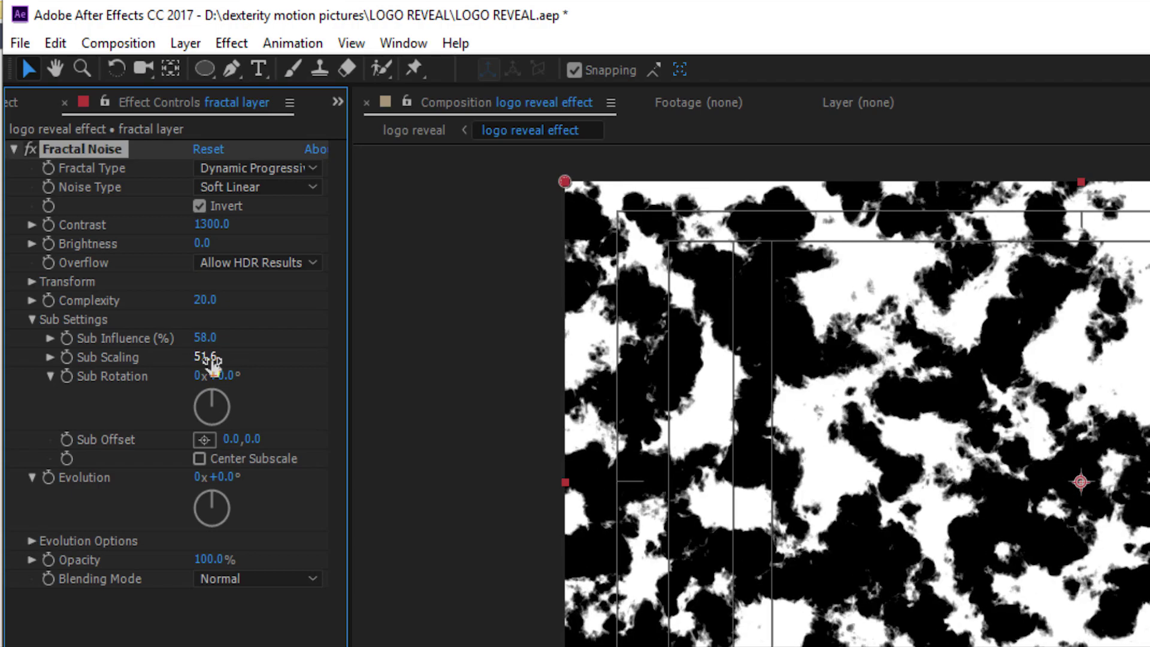
{"action": "left_click", "coordinate": [208, 356]}
{"action": "type", "text": "2"}
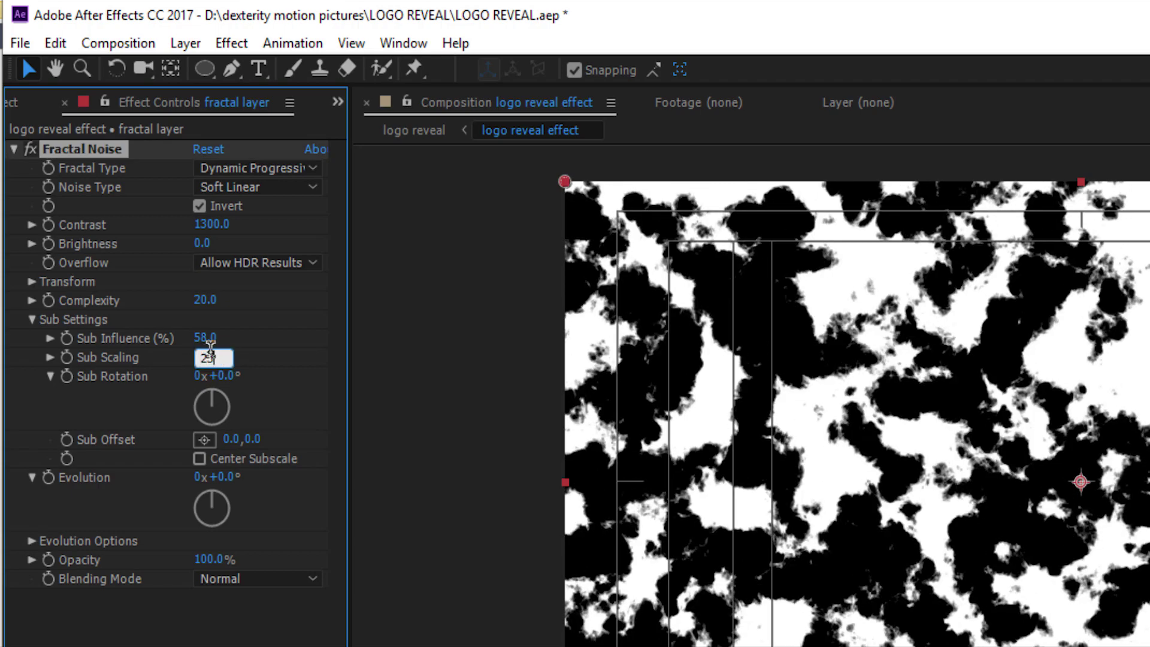
{"action": "type", "text": "3"}
{"action": "key", "text": "Return"}
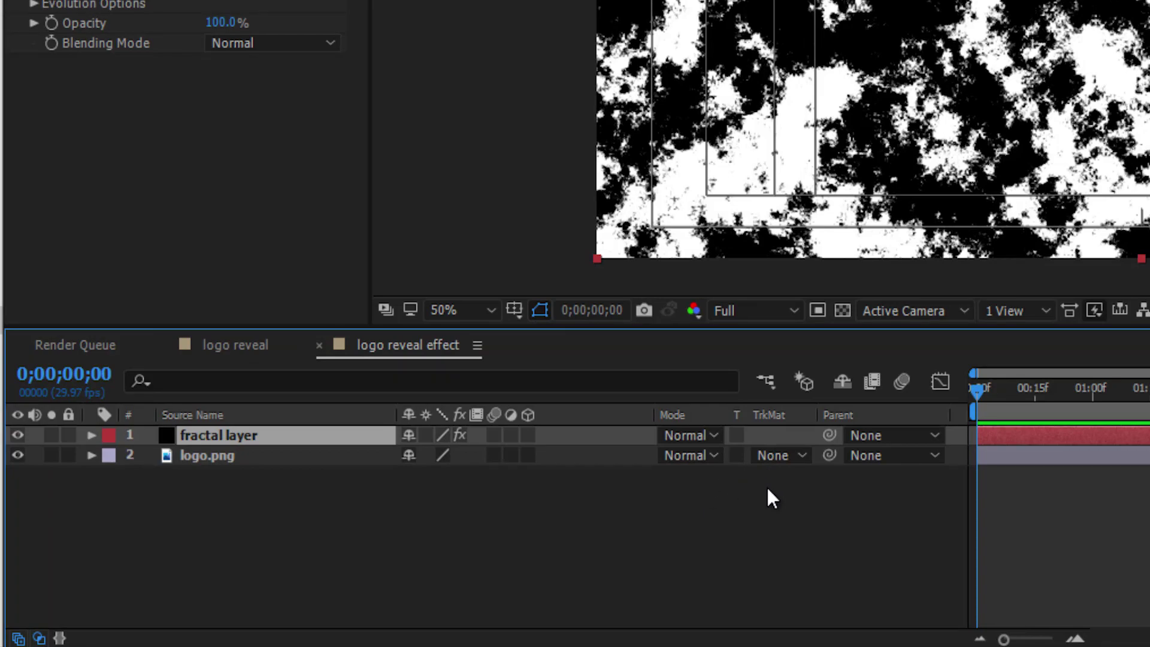
Luma-matte logo.png with the fractal layer and check it over the transparency grid.
{"action": "left_click", "coordinate": [776, 455]}
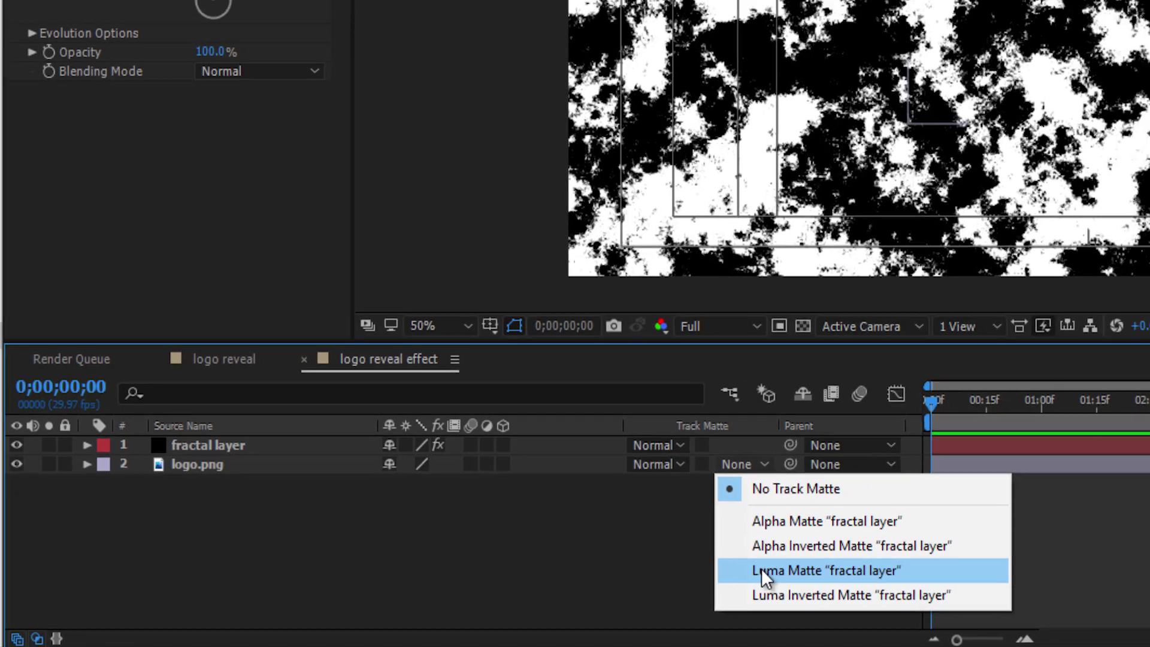
{"action": "left_click", "coordinate": [798, 566]}
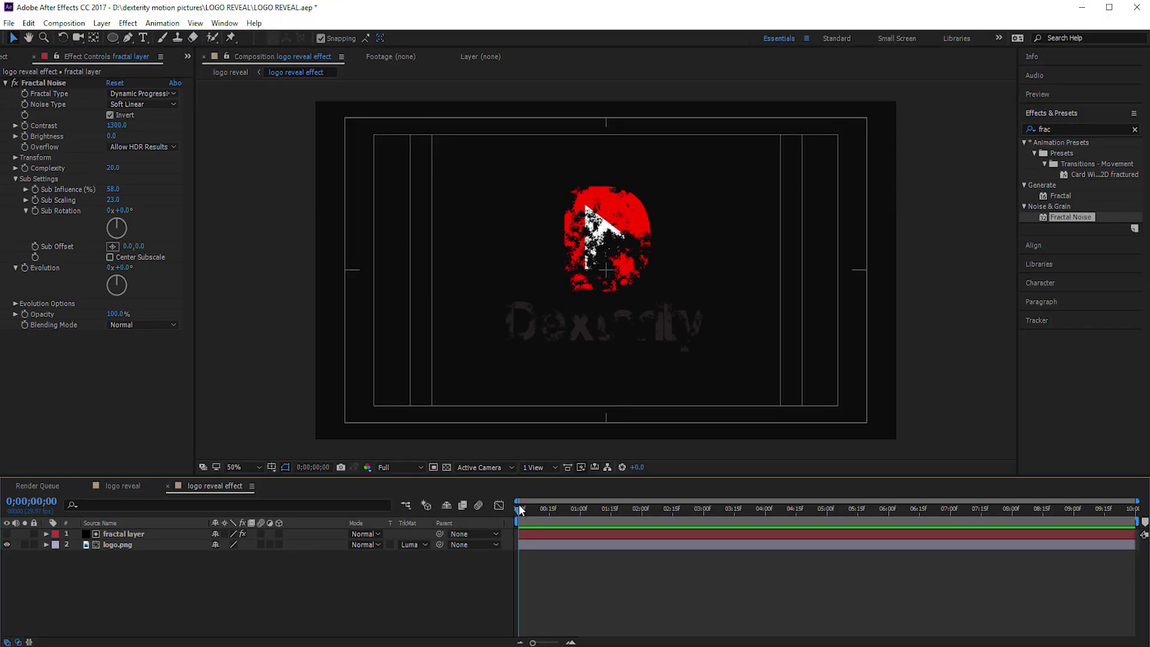
{"action": "left_click_drag", "start_coordinate": [520, 509], "coordinate": [514, 509]}
{"action": "left_click", "coordinate": [445, 466]}
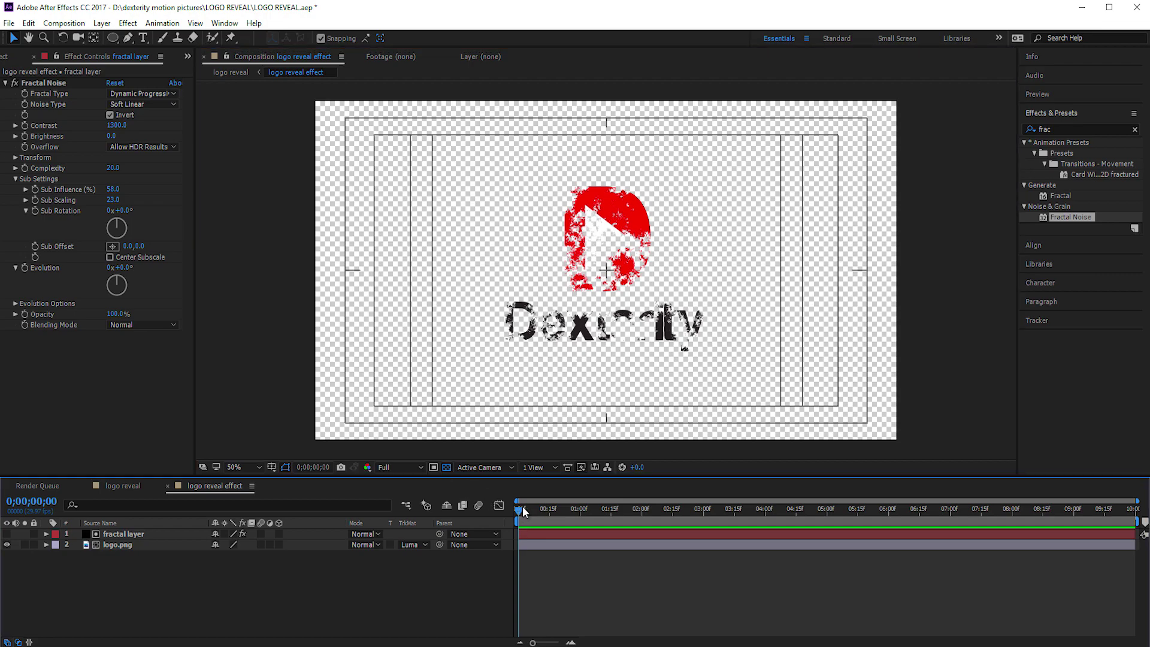
{"action": "left_click_drag", "start_coordinate": [522, 511], "coordinate": [517, 511]}
{"action": "left_click", "coordinate": [32, 136]}
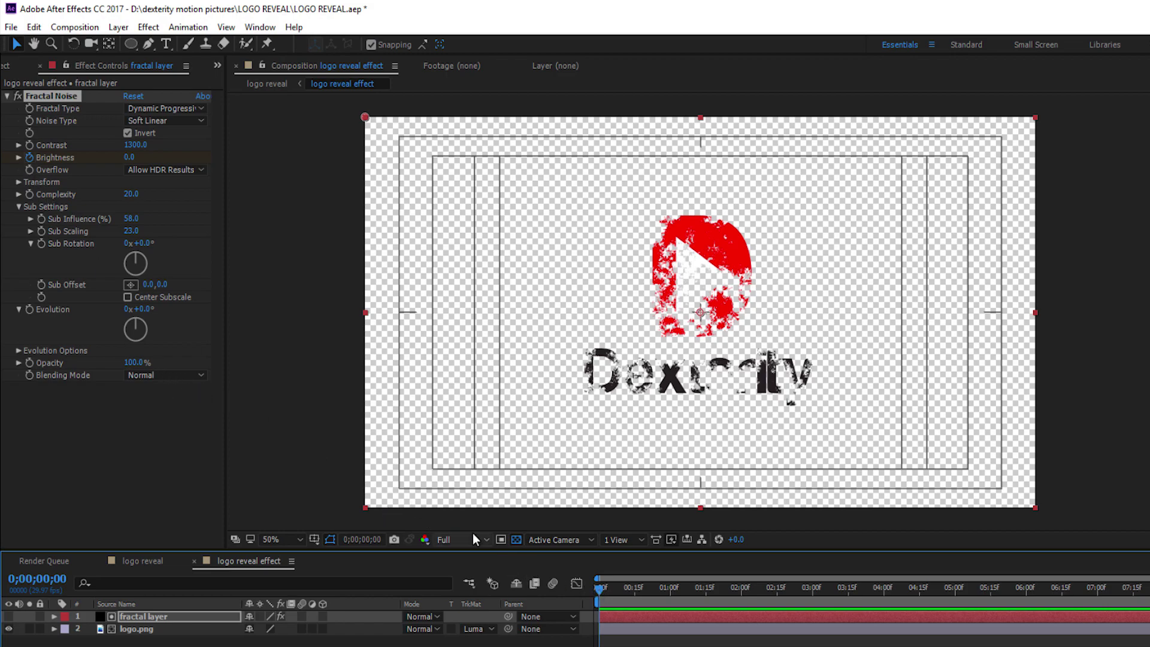
Keyframe Fractal Noise Brightness at 0;00 down to about -739 so the logo is fully hidden.
{"action": "key", "text": "u"}
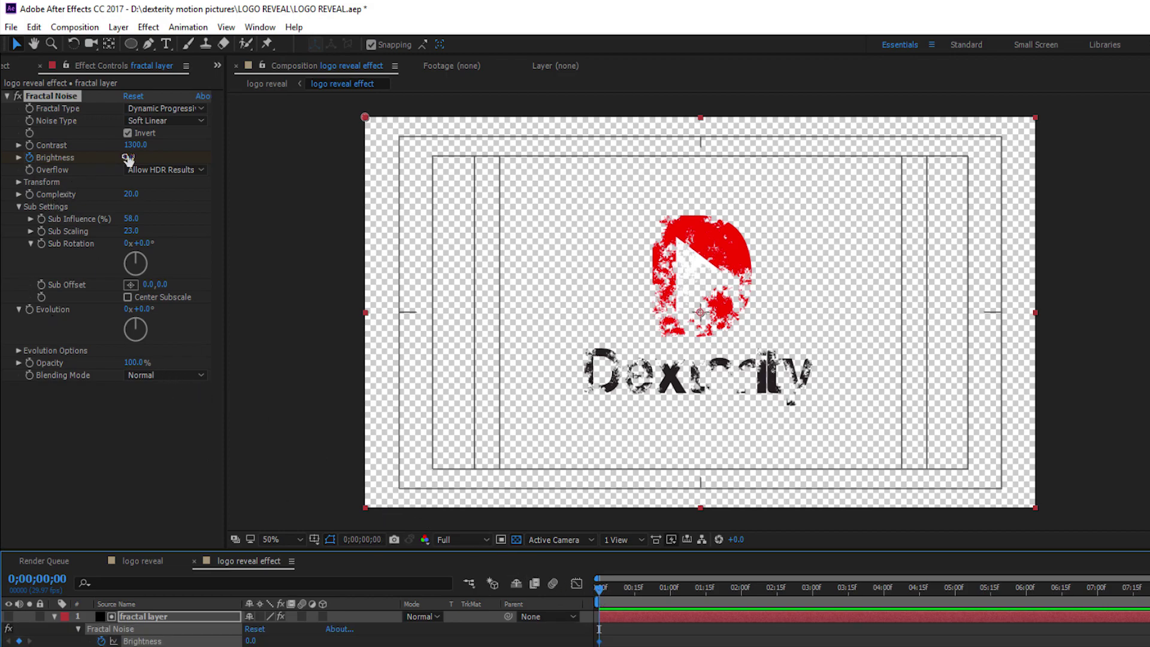
{"action": "left_click_drag", "start_coordinate": [128, 158], "coordinate": [46, 173]}
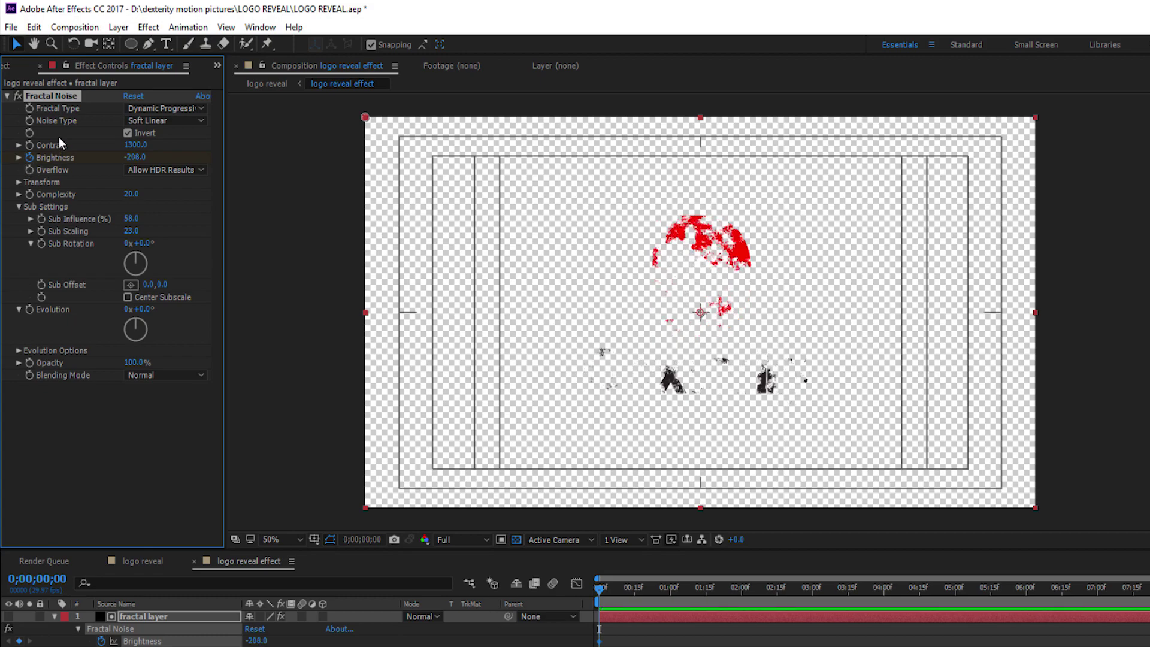
{"action": "left_click_drag", "start_coordinate": [130, 157], "coordinate": [15, 156]}
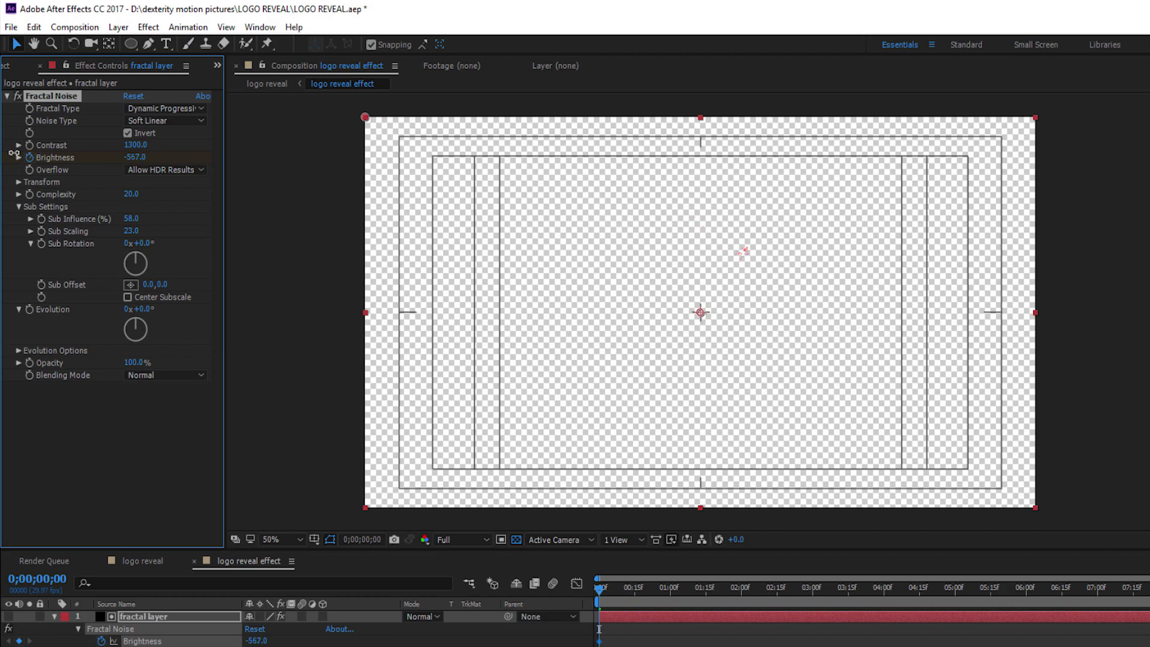
{"action": "left_click_drag", "start_coordinate": [134, 158], "coordinate": [48, 148]}
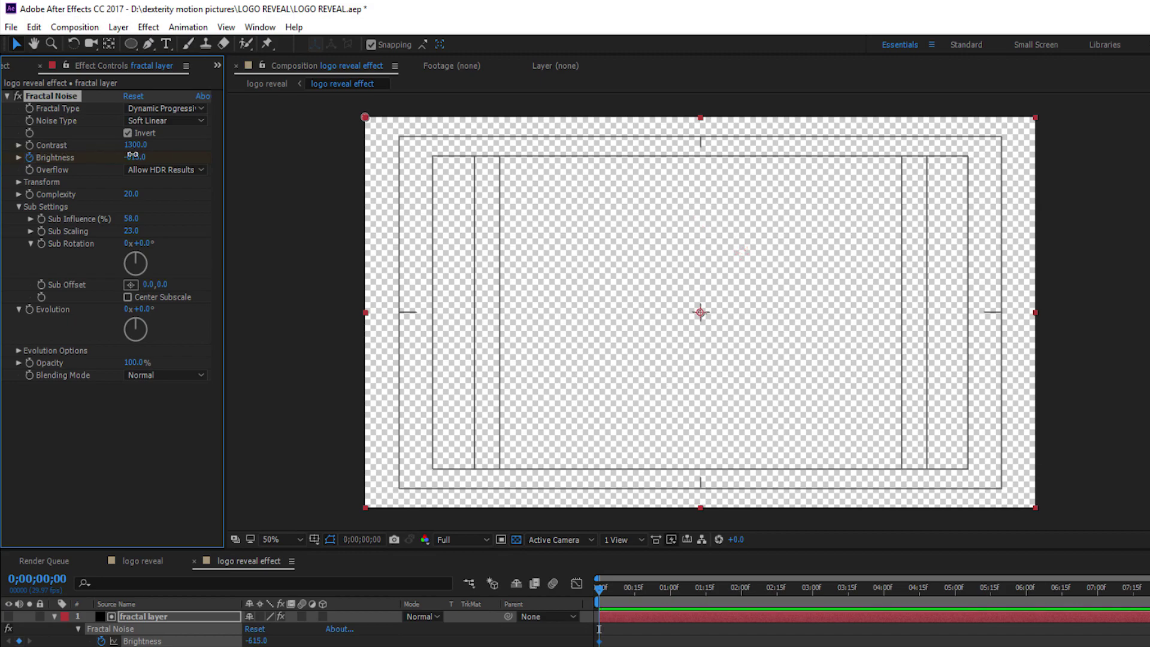
{"action": "left_click_drag", "start_coordinate": [133, 154], "coordinate": [104, 157]}
{"action": "left_click", "coordinate": [600, 601]}
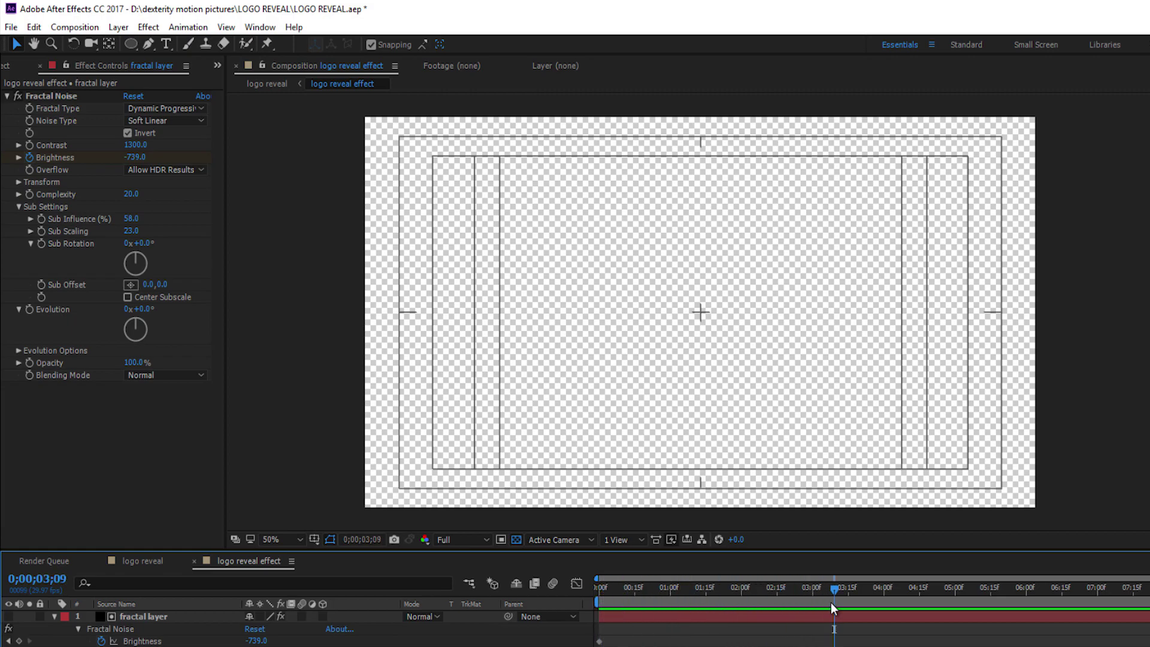
At about 3;01 raise Brightness to around 827 so the logo appears clean, then scrub to check.
{"action": "left_click_drag", "start_coordinate": [834, 588], "coordinate": [814, 588]}
{"action": "mouse_move", "coordinate": [135, 156]}
{"action": "left_mouse_down"}
{"action": "mouse_move", "coordinate": [714, 169]}
{"action": "mouse_move", "coordinate": [555, 141]}
{"action": "left_mouse_up"}
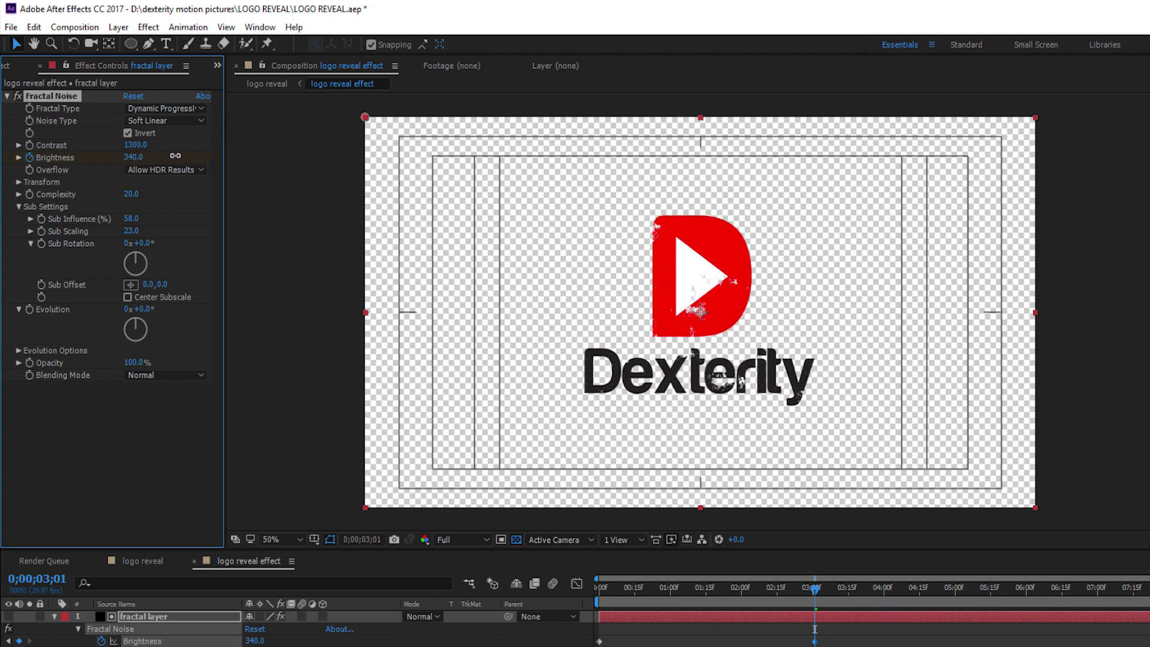
{"action": "left_click_drag", "start_coordinate": [144, 157], "coordinate": [475, 160]}
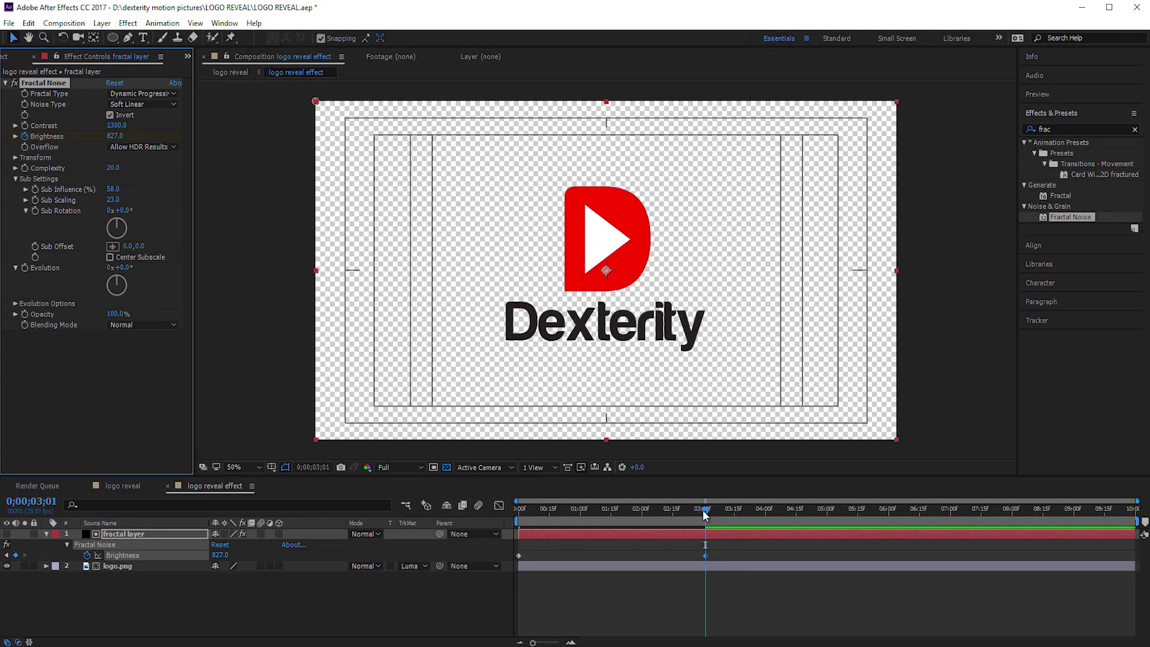
{"action": "left_click_drag", "start_coordinate": [704, 514], "coordinate": [518, 519]}
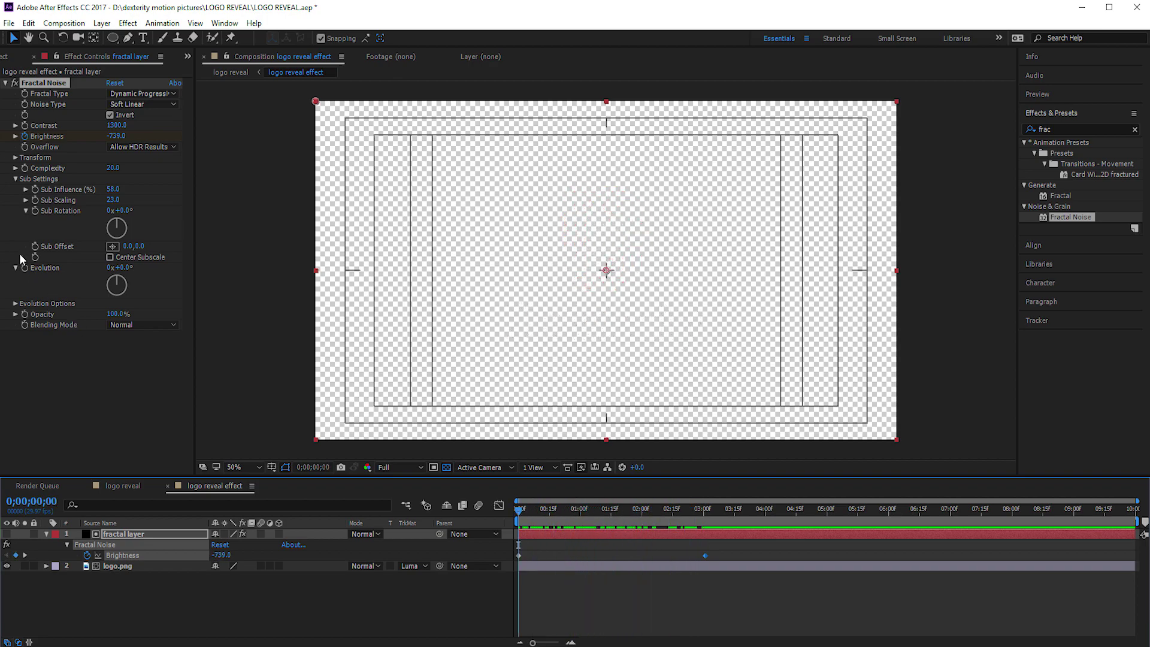
Keyframe Evolution from zero at 0;00 to just over two revolutions at 4;17.
{"action": "left_click", "coordinate": [25, 268]}
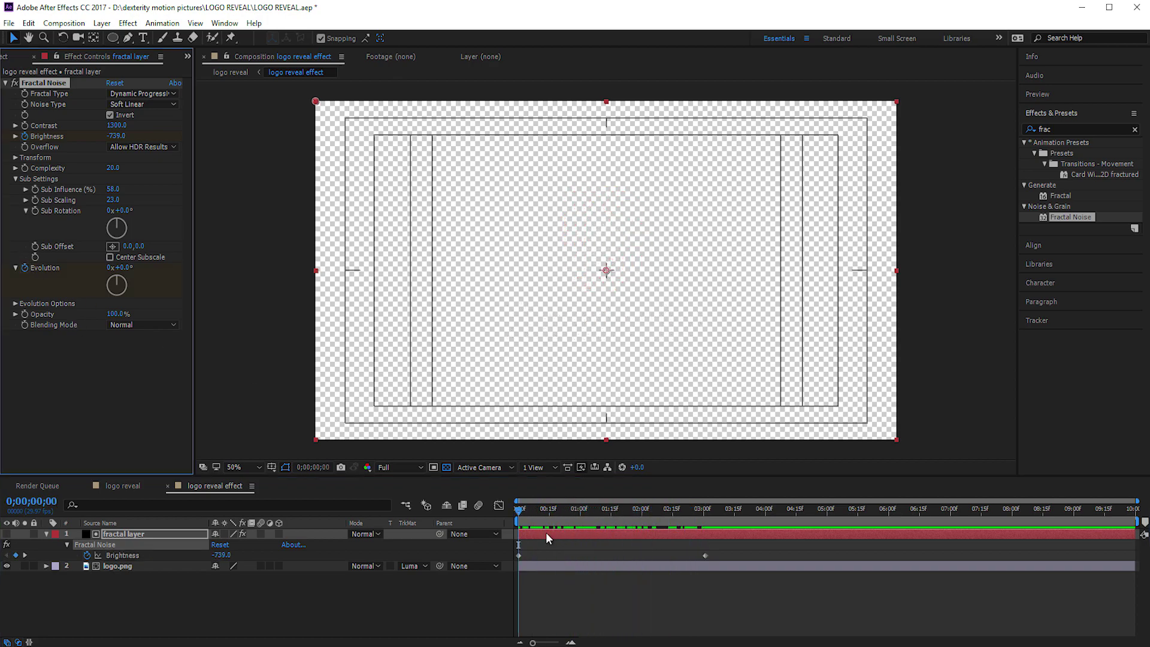
{"action": "key", "text": "u"}
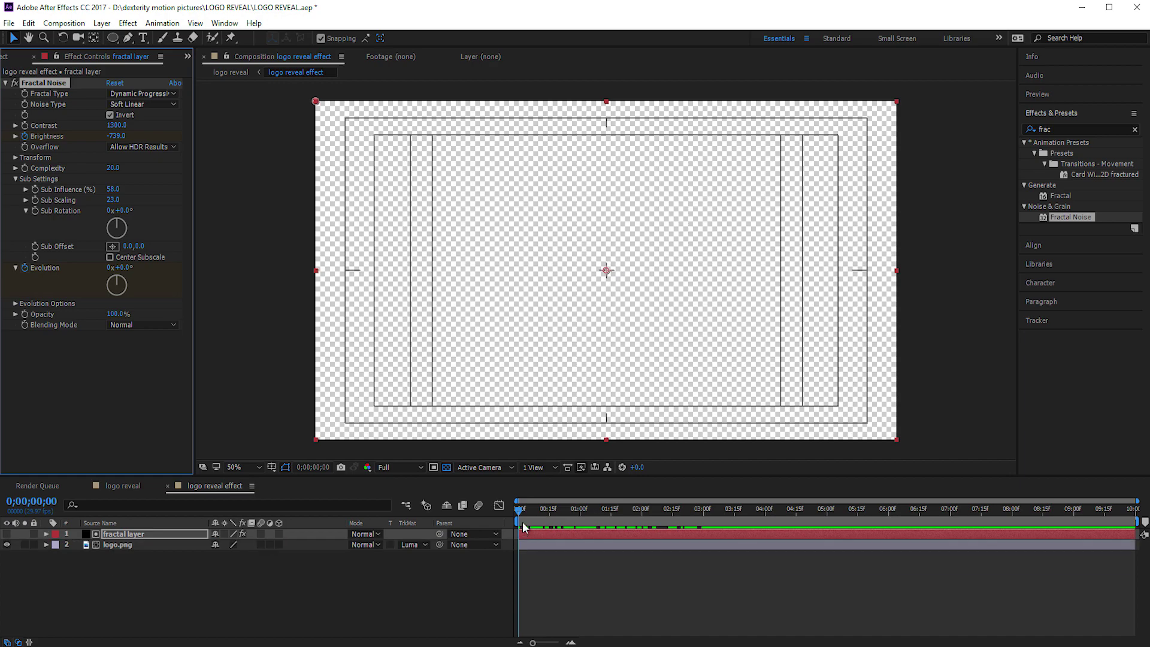
{"action": "key", "text": "u"}
{"action": "left_click_drag", "start_coordinate": [540, 509], "coordinate": [835, 529]}
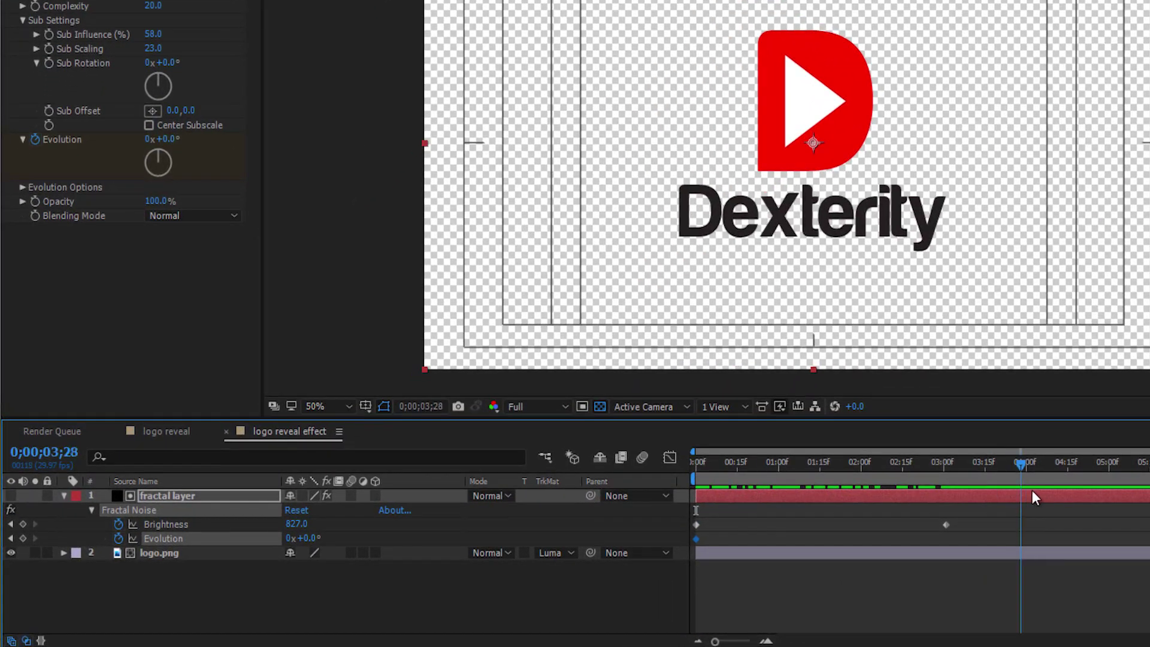
{"action": "key", "text": "Page_Down"}
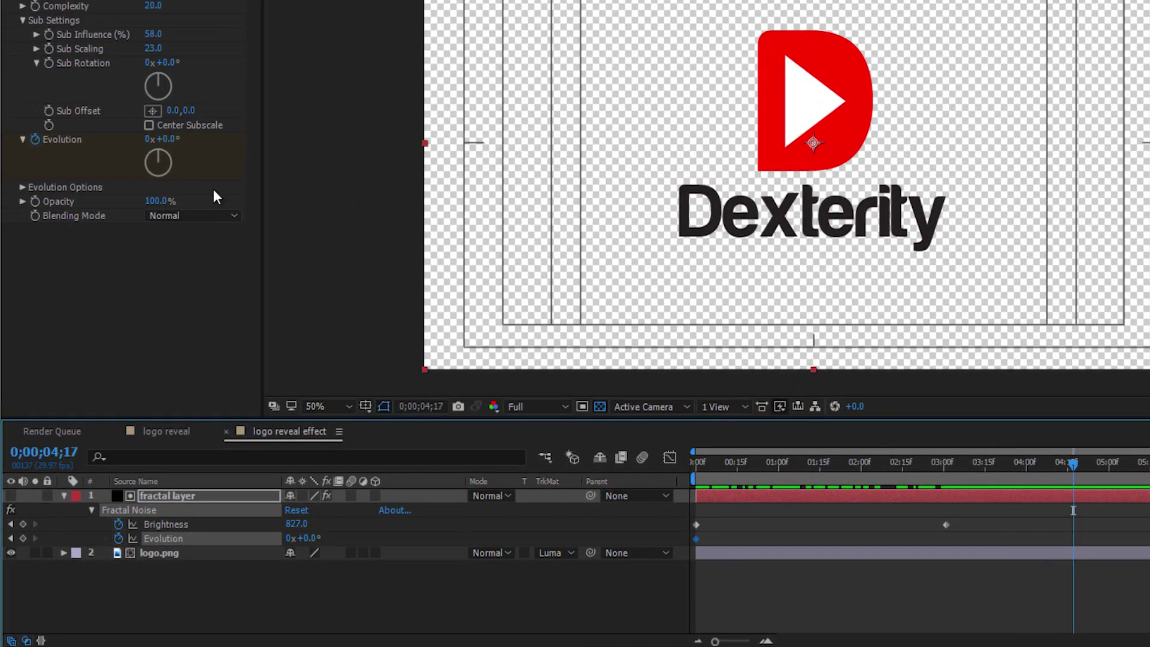
{"action": "left_click", "coordinate": [148, 140]}
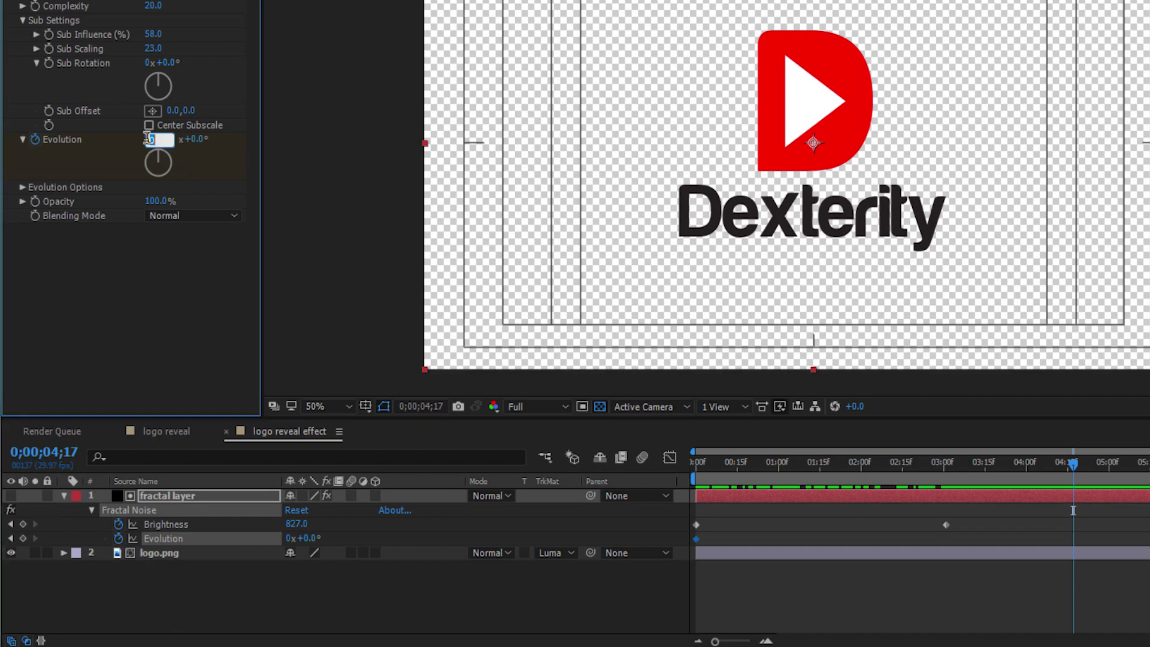
{"action": "type", "text": "2"}
{"action": "key", "text": "Return"}
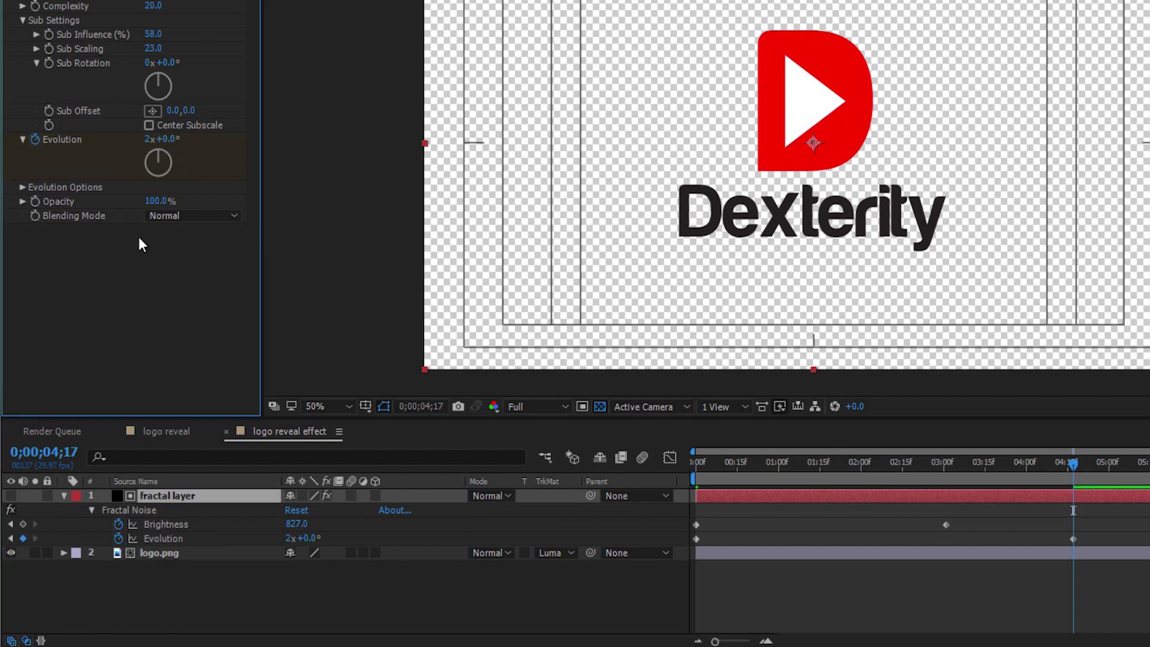
{"action": "left_click_drag", "start_coordinate": [160, 160], "coordinate": [167, 196]}
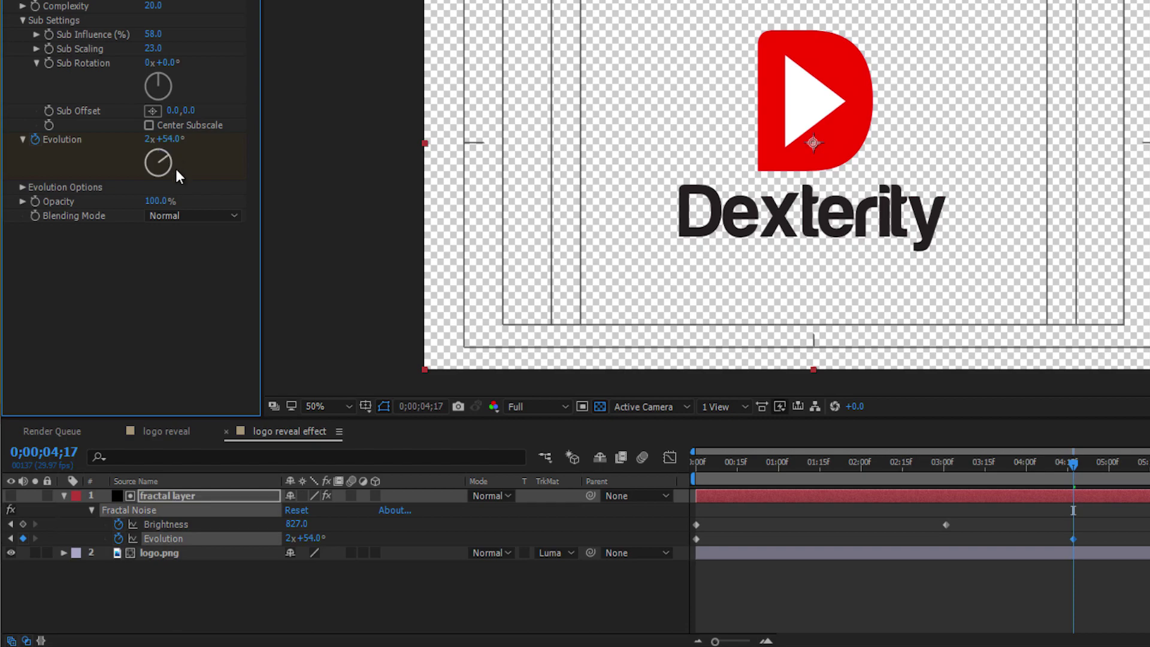
Preview the reveal animation from the start and stop around one second.
{"action": "left_click", "coordinate": [1051, 463]}
{"action": "left_click_drag", "start_coordinate": [953, 475], "coordinate": [726, 460]}
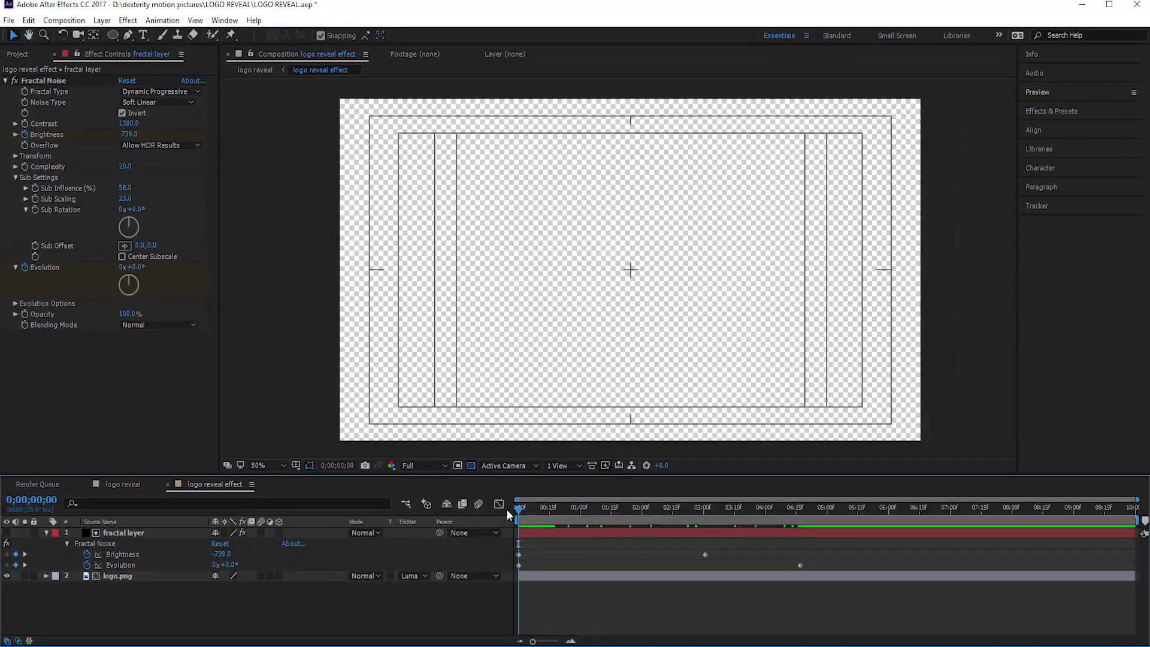
{"action": "key", "text": "Home"}
{"action": "key", "text": "space"}
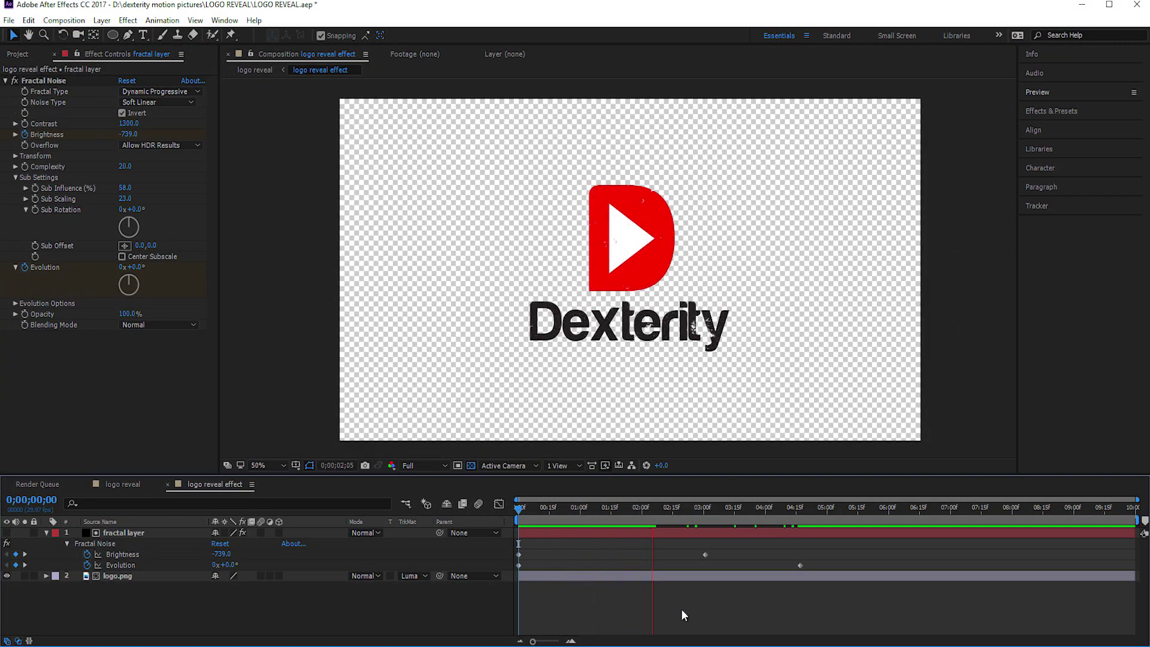
{"action": "left_click_drag", "start_coordinate": [700, 514], "coordinate": [582, 507]}
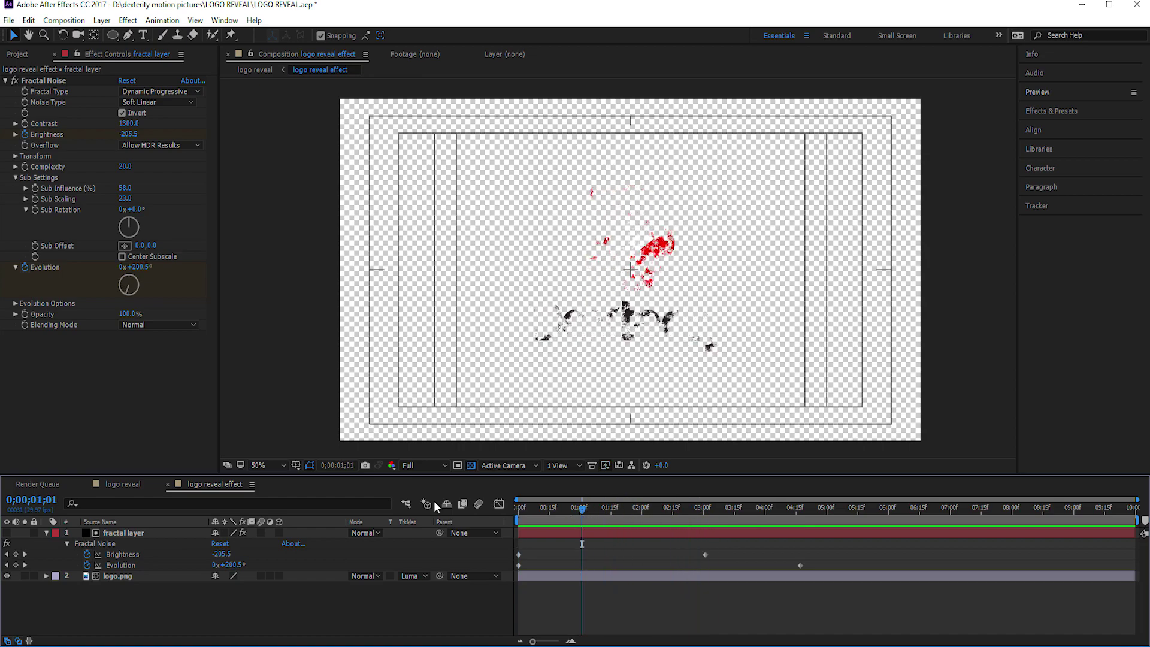
Duplicate the logo reveal effect layer and pre-compose both copies as logo animation, then enter it.
{"action": "left_click", "coordinate": [120, 487]}
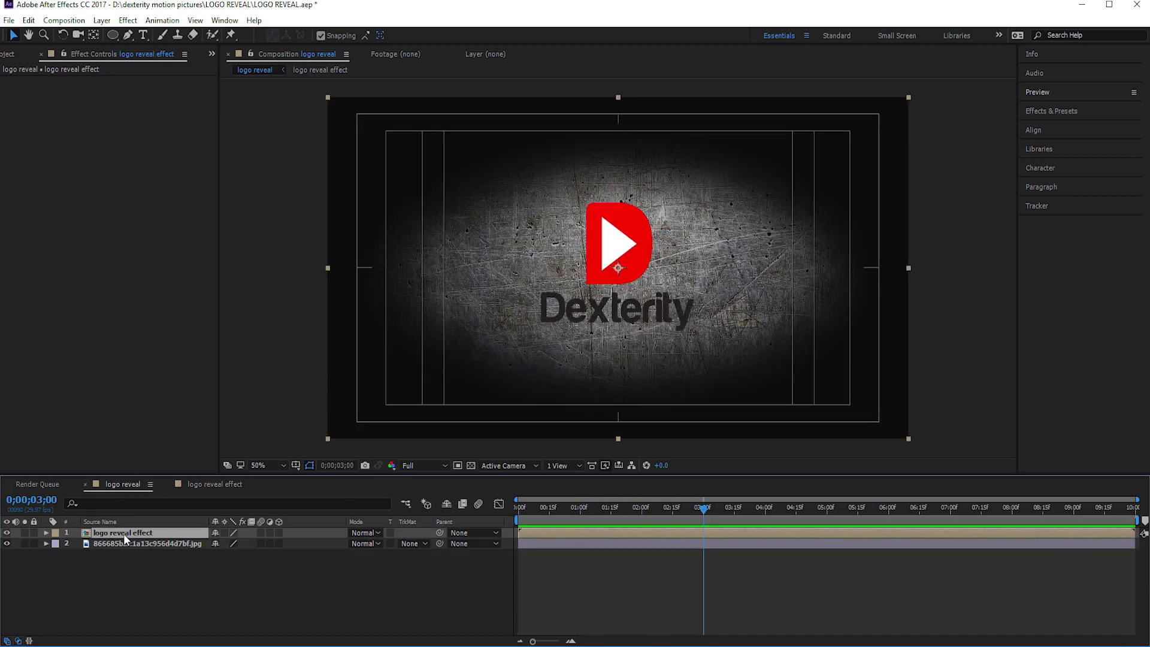
{"action": "key", "text": "ctrl+d"}
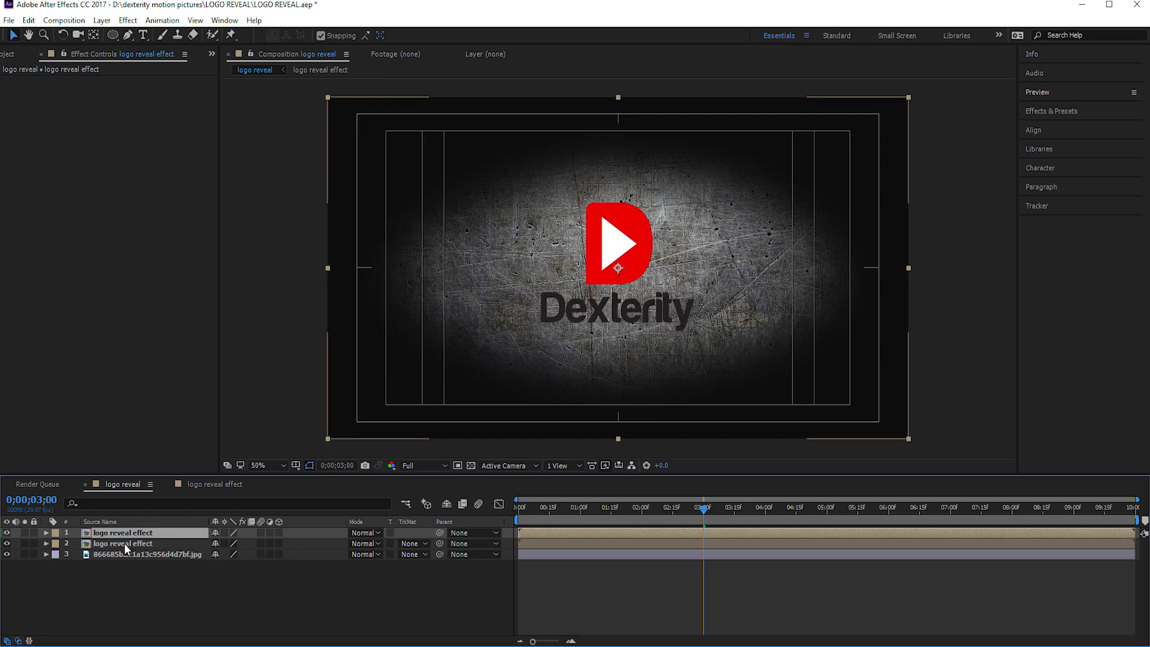
{"action": "left_click", "coordinate": [124, 543], "text": "shift"}
{"action": "right_click", "coordinate": [124, 544]}
{"action": "left_click", "coordinate": [175, 427]}
{"action": "type", "text": "logo animation"}
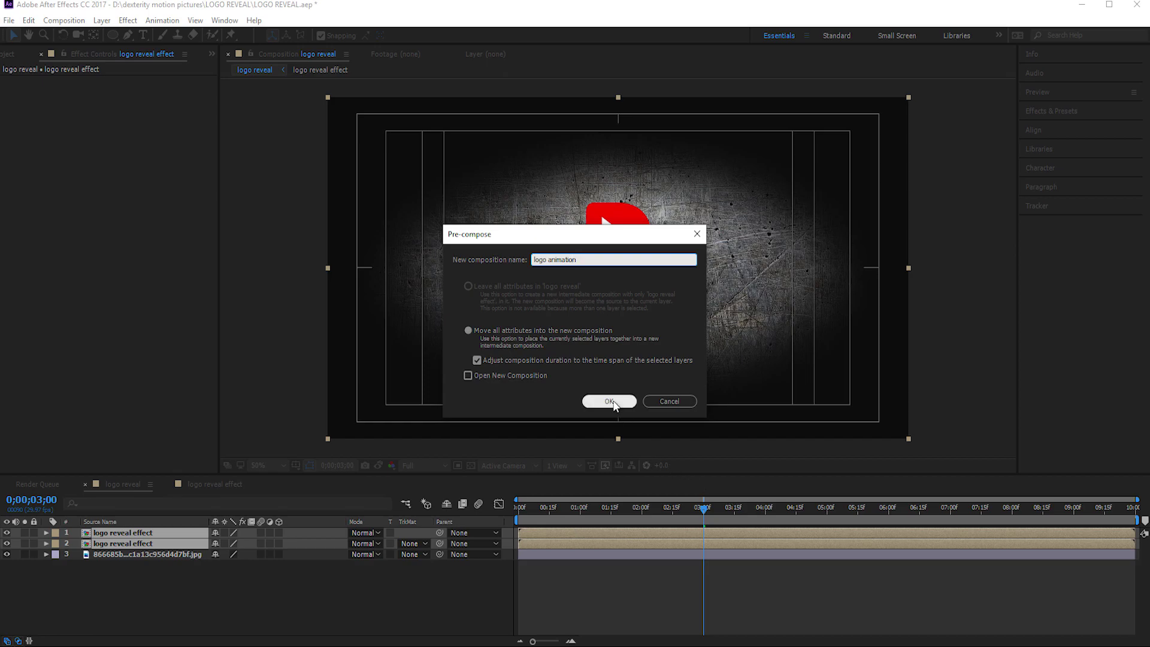
{"action": "left_click", "coordinate": [610, 401]}
{"action": "double_click", "coordinate": [110, 533]}
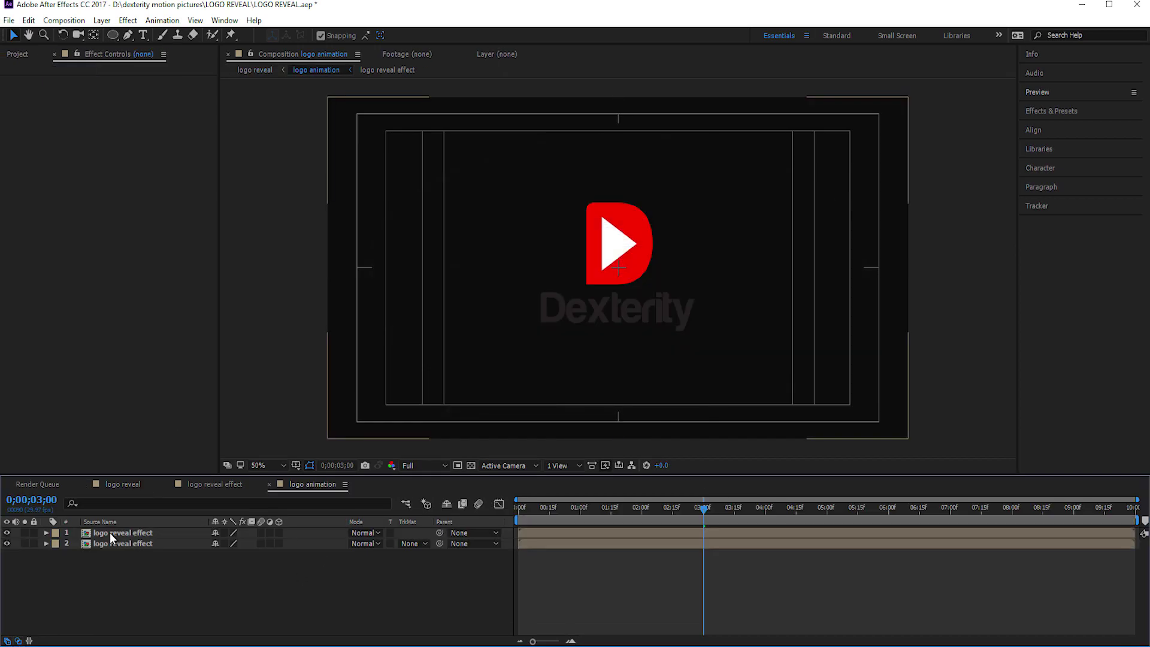
Rename the lower copy of the logo layer to 'shadow'.
{"action": "left_click", "coordinate": [127, 541]}
{"action": "right_click", "coordinate": [127, 541]}
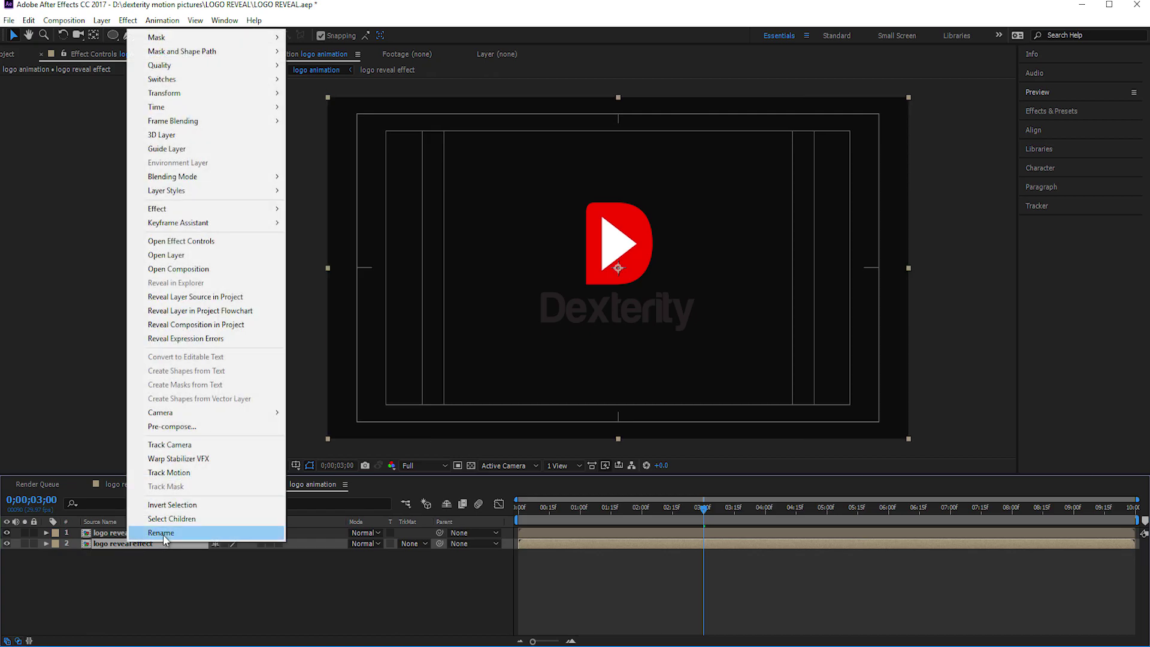
{"action": "left_click", "coordinate": [163, 534]}
{"action": "type", "text": "sha"}
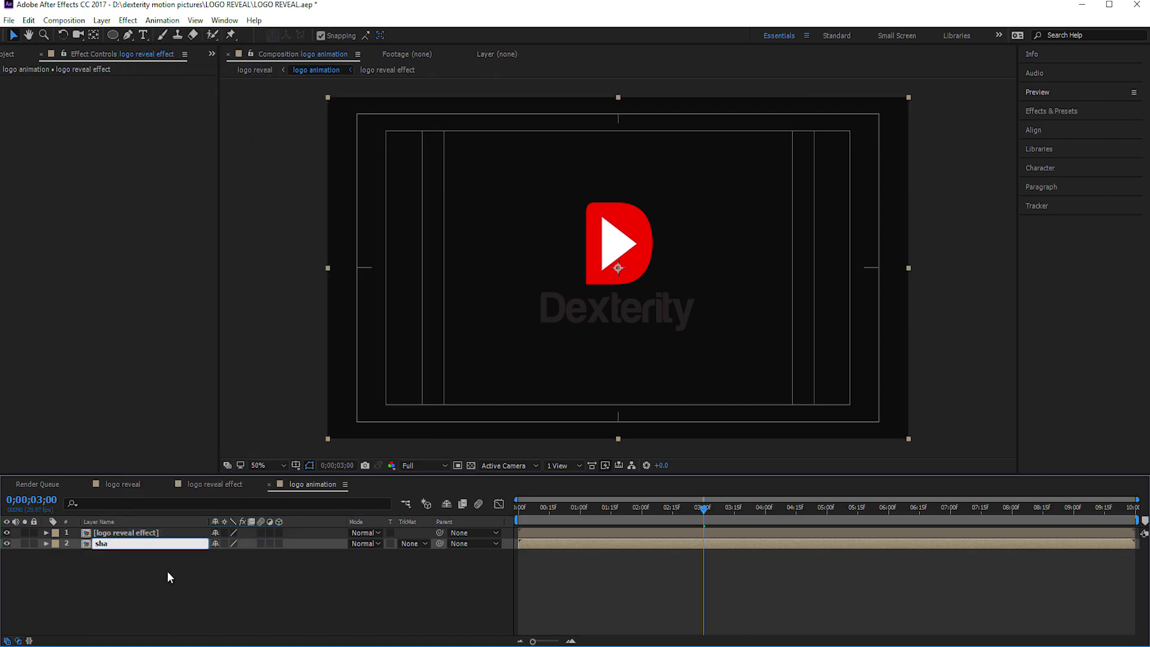
{"action": "type", "text": "dow"}
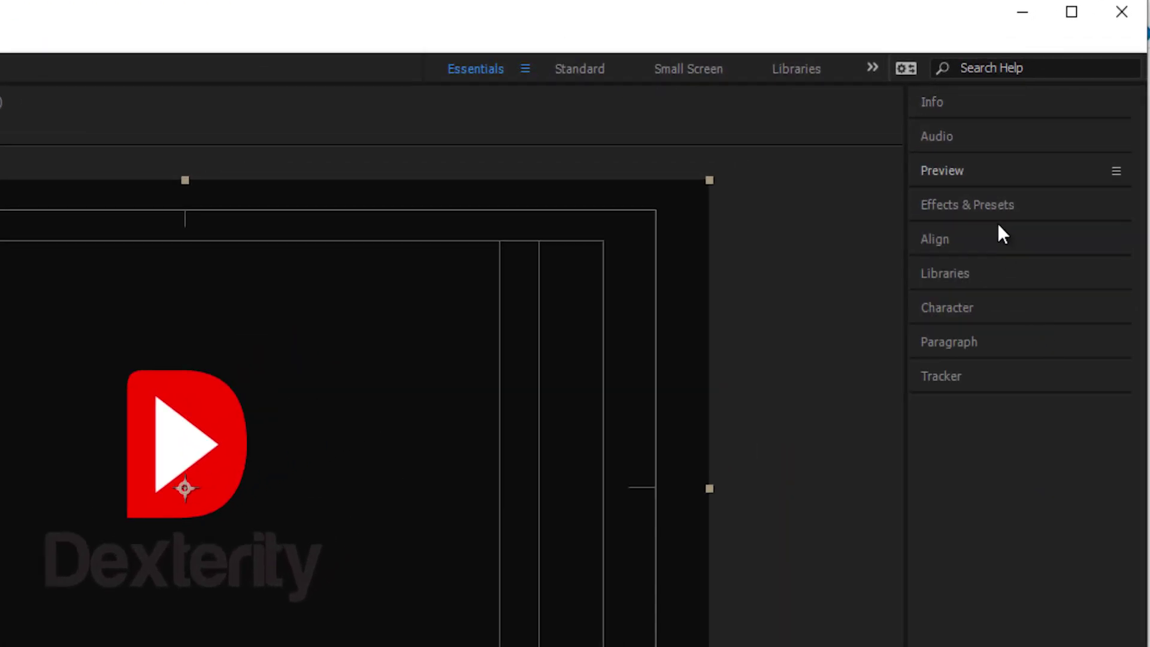
Apply a Fill effect to the shadow layer with its colour set to black.
{"action": "left_click", "coordinate": [979, 205]}
{"action": "left_click_drag", "start_coordinate": [989, 233], "coordinate": [940, 244]}
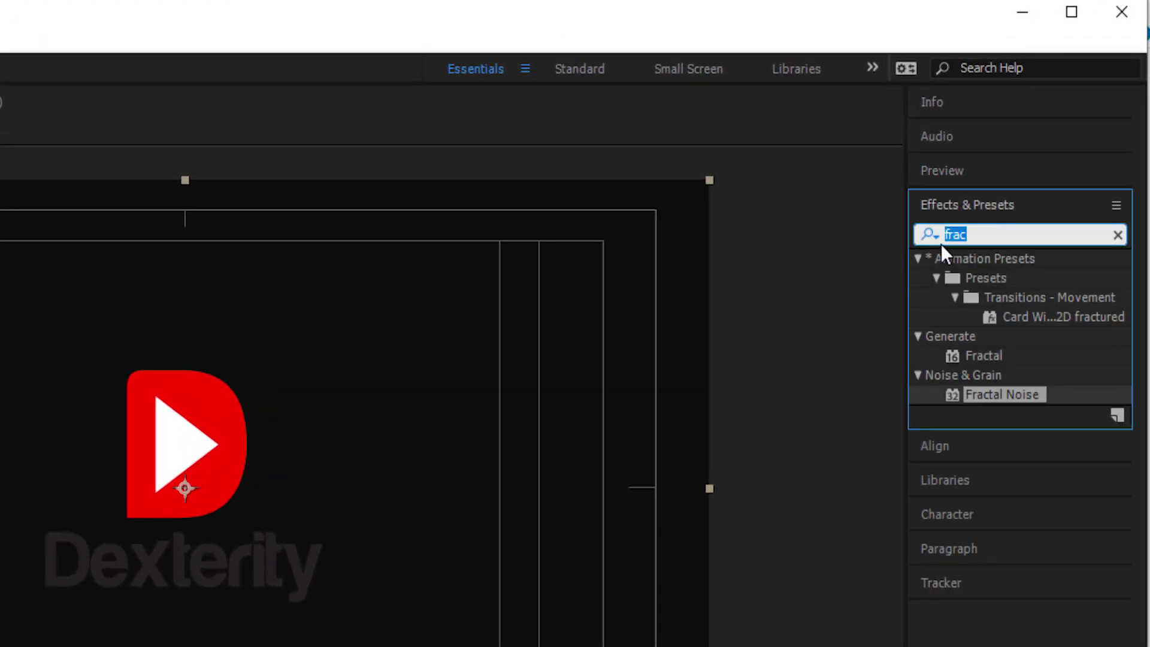
{"action": "type", "text": "fill"}
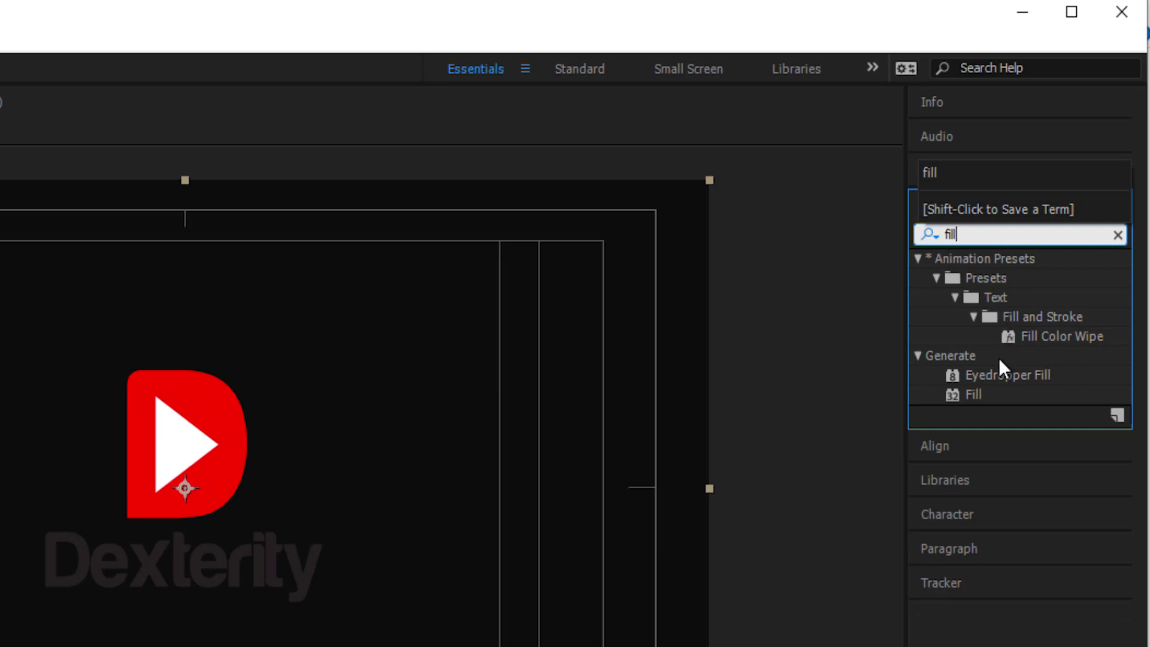
{"action": "left_click", "coordinate": [1055, 217]}
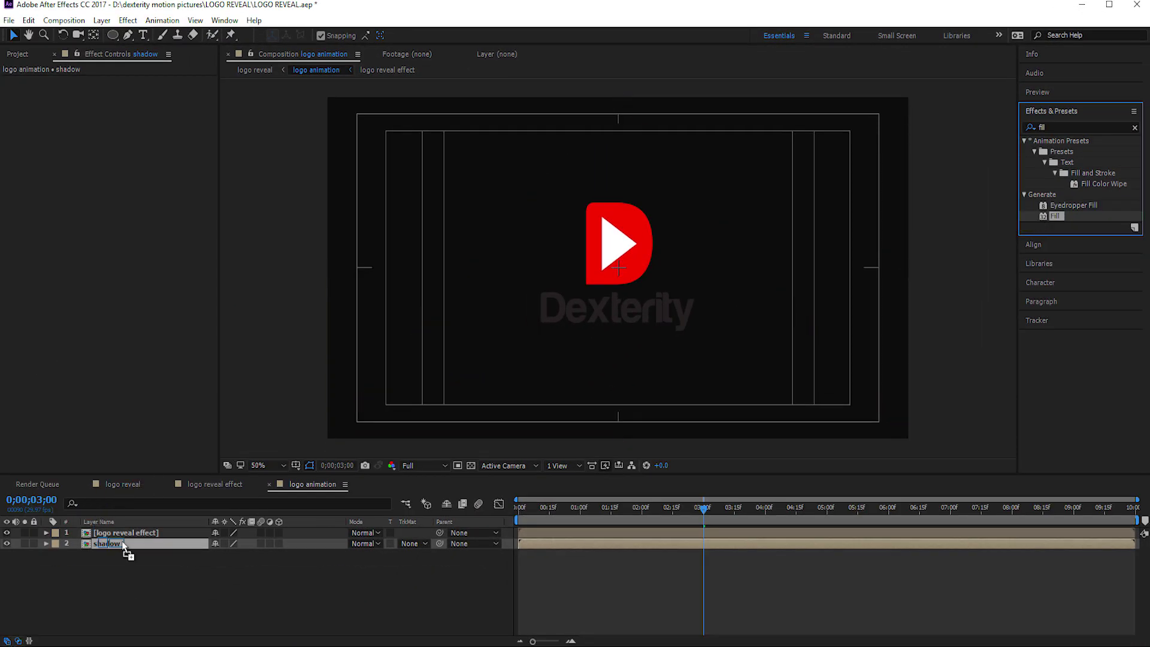
{"action": "left_click_drag", "start_coordinate": [157, 484], "coordinate": [122, 544]}
{"action": "left_click", "coordinate": [125, 114]}
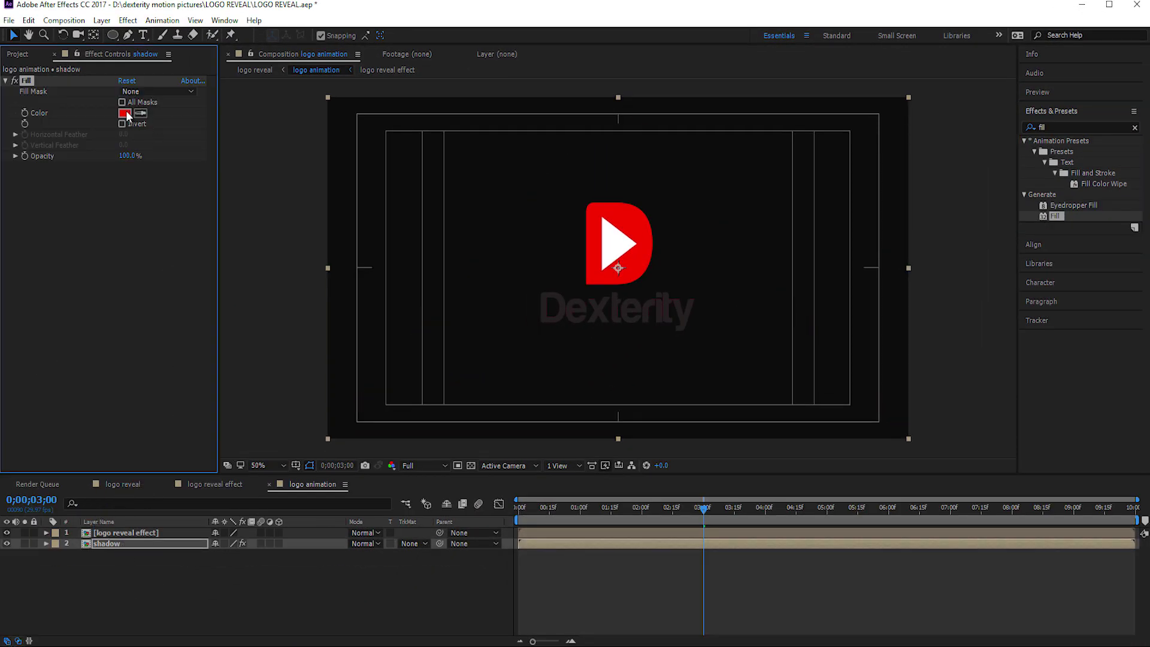
{"action": "left_click", "coordinate": [46, 444]}
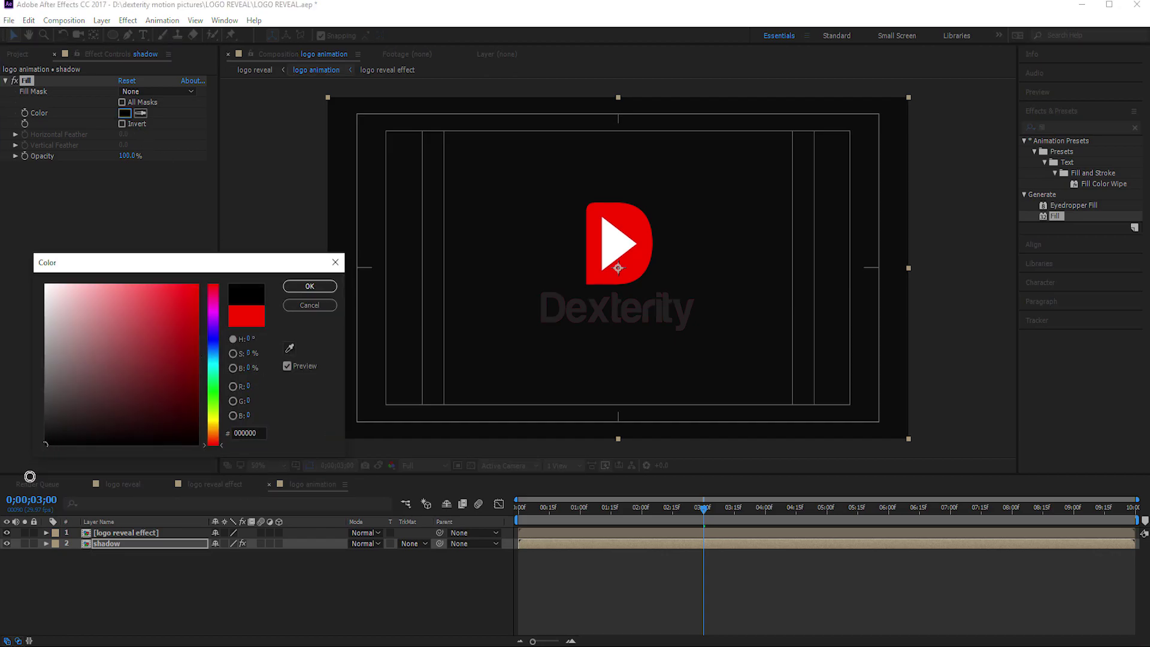
{"action": "left_click", "coordinate": [292, 285]}
Show the transparency grid and apply CC Radial Fast Blur to the shadow layer.
{"action": "left_click", "coordinate": [471, 466]}
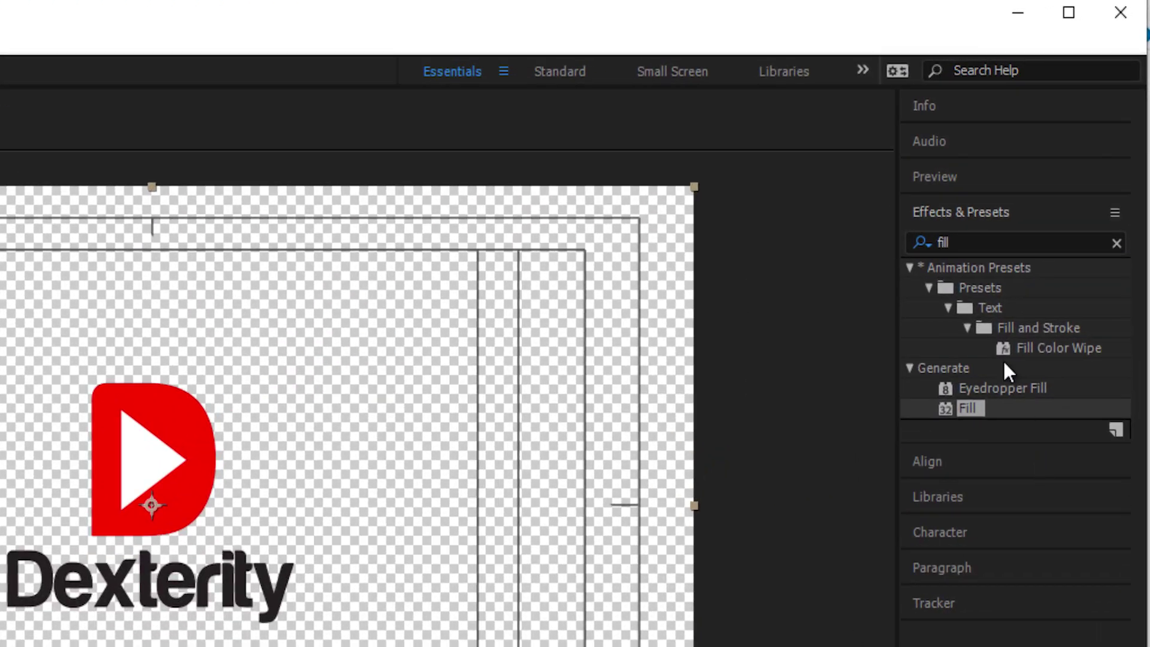
{"action": "double_click", "coordinate": [943, 238]}
{"action": "type", "text": "c"}
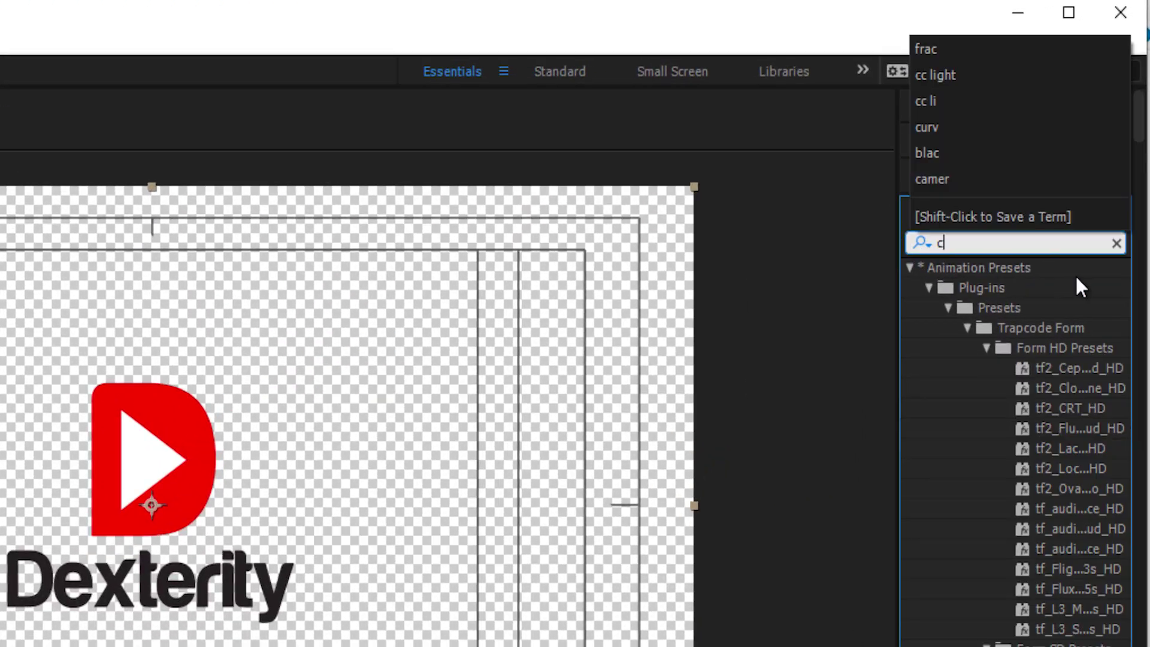
{"action": "type", "text": "c"}
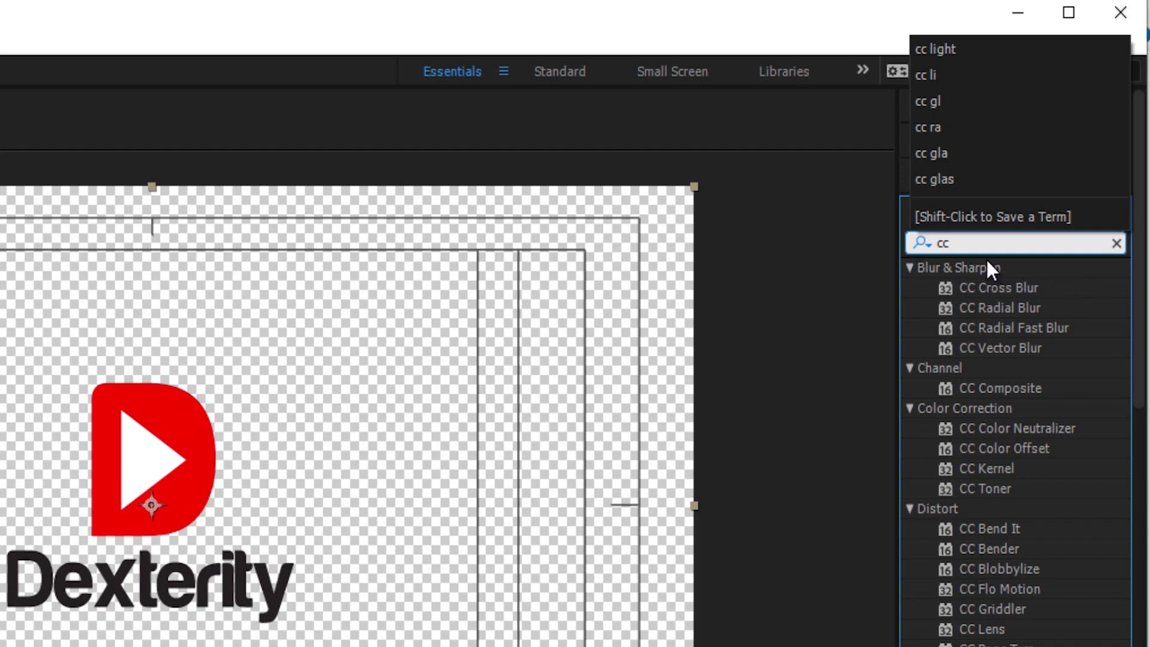
{"action": "left_click", "coordinate": [1004, 328]}
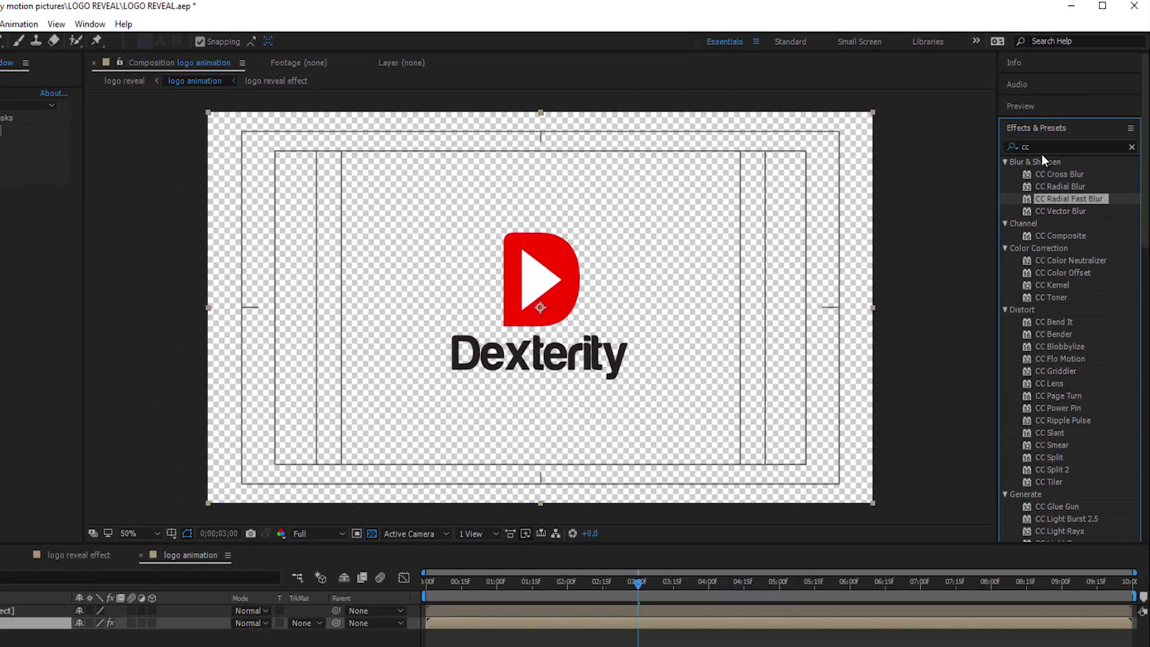
{"action": "left_click", "coordinate": [1055, 127]}
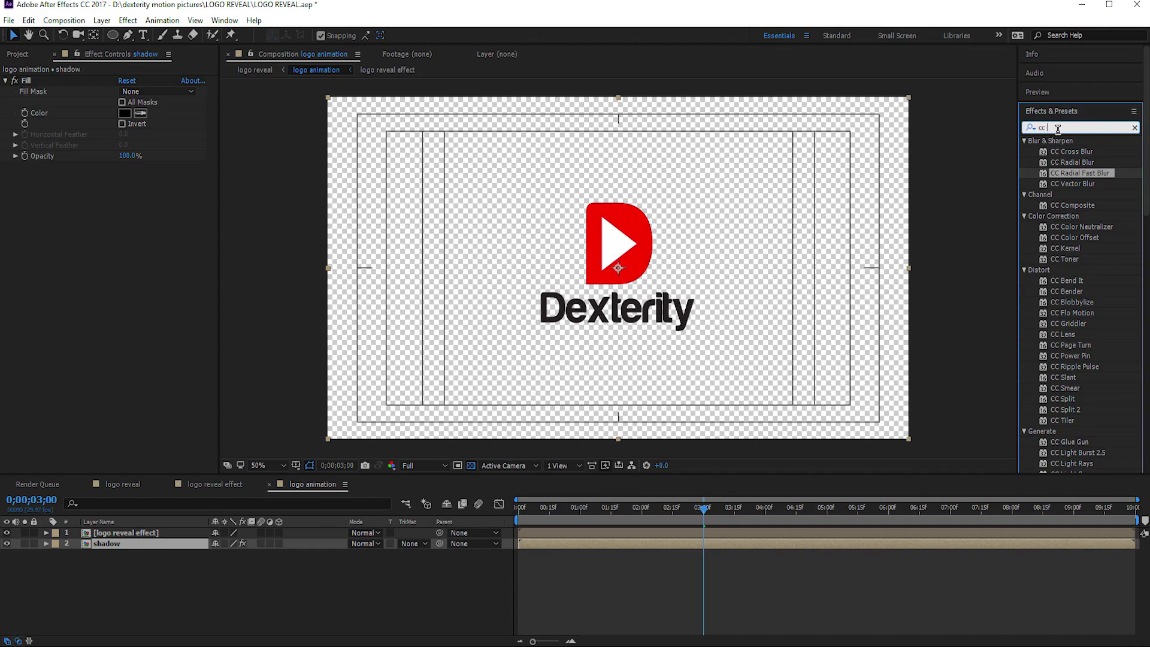
{"action": "mouse_move", "coordinate": [1075, 178]}
{"action": "left_mouse_down"}
{"action": "mouse_move", "coordinate": [133, 555]}
{"action": "mouse_move", "coordinate": [128, 543]}
{"action": "left_mouse_up"}
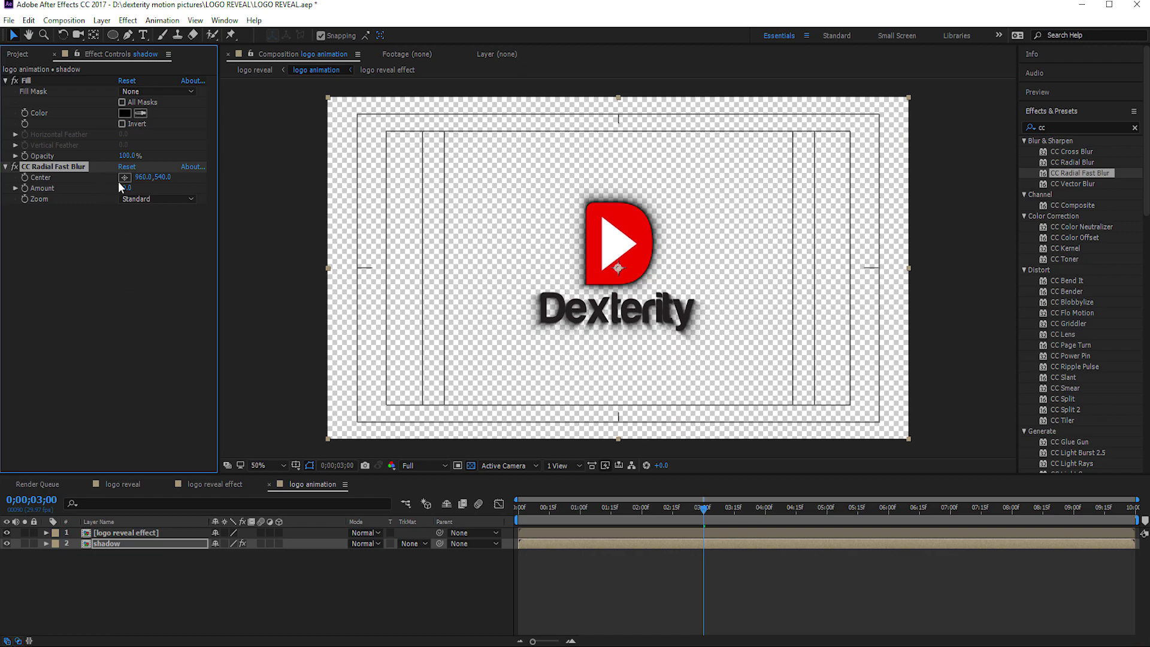
Set the blur Amount to 64 and move its Center up-left so the shadow streaks down-right.
{"action": "left_click_drag", "start_coordinate": [127, 188], "coordinate": [130, 188]}
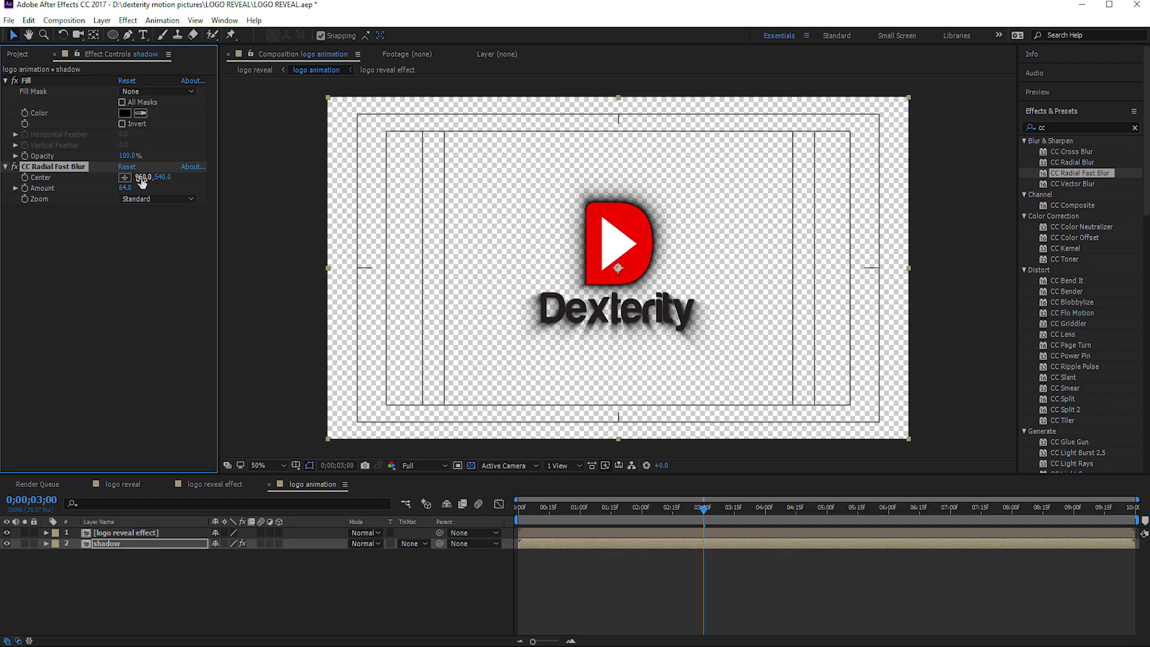
{"action": "mouse_move", "coordinate": [617, 266]}
{"action": "left_mouse_down"}
{"action": "mouse_move", "coordinate": [500, 170]}
{"action": "mouse_move", "coordinate": [487, 174]}
{"action": "left_mouse_up"}
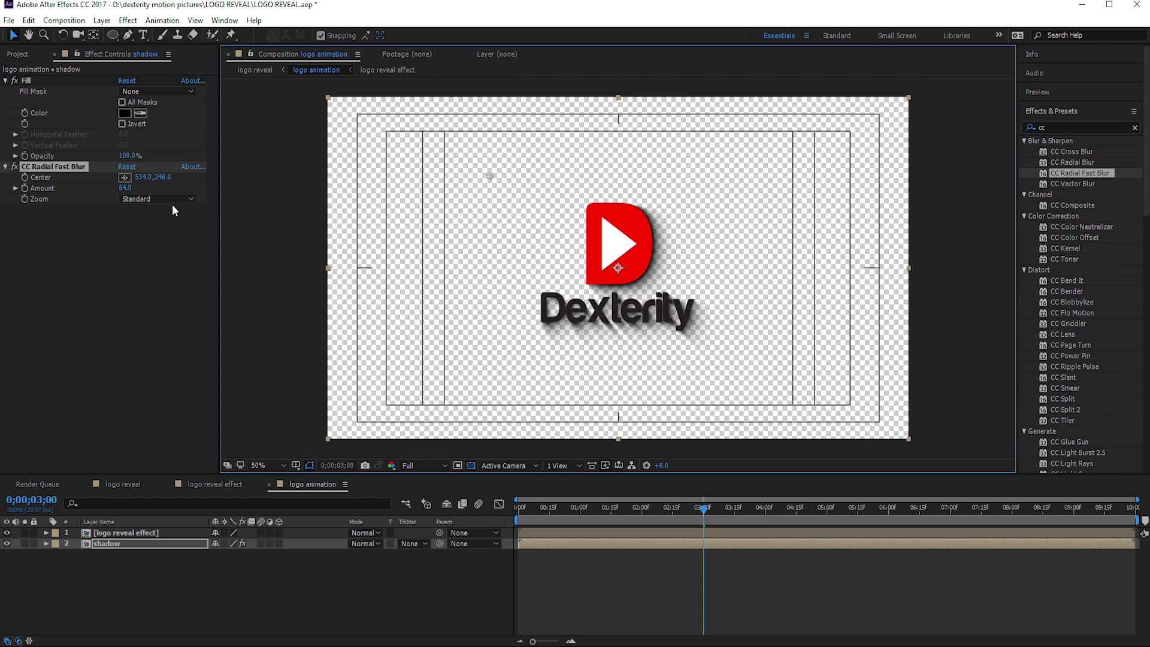
{"action": "left_click_drag", "start_coordinate": [144, 178], "coordinate": [155, 177]}
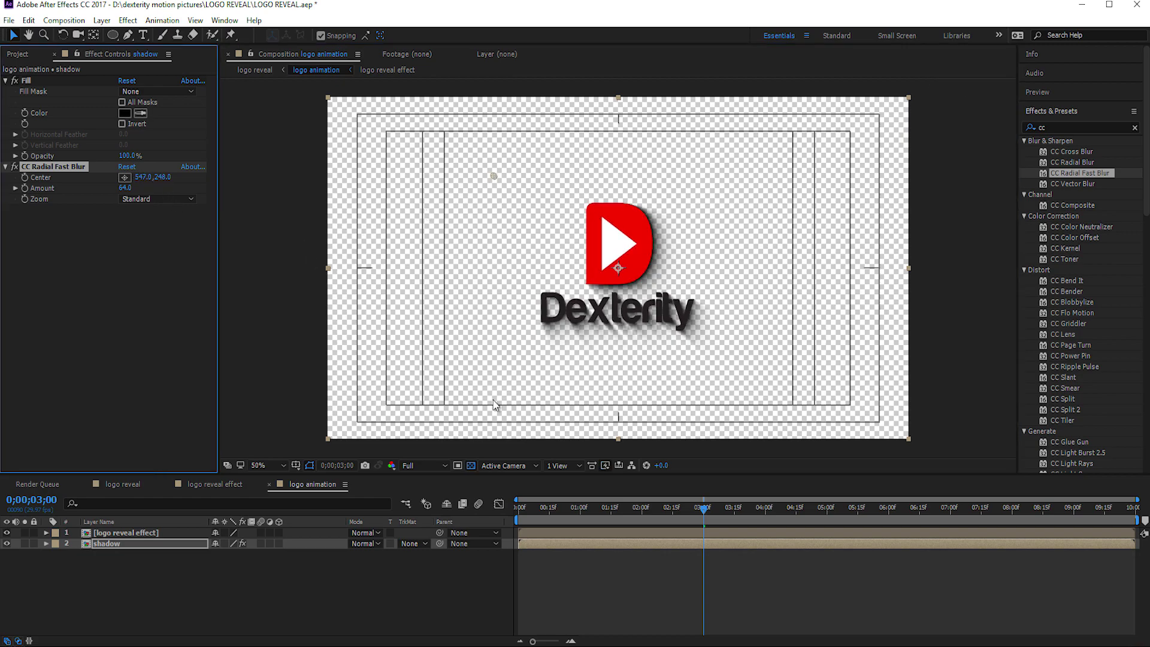
{"action": "left_click", "coordinate": [276, 596]}
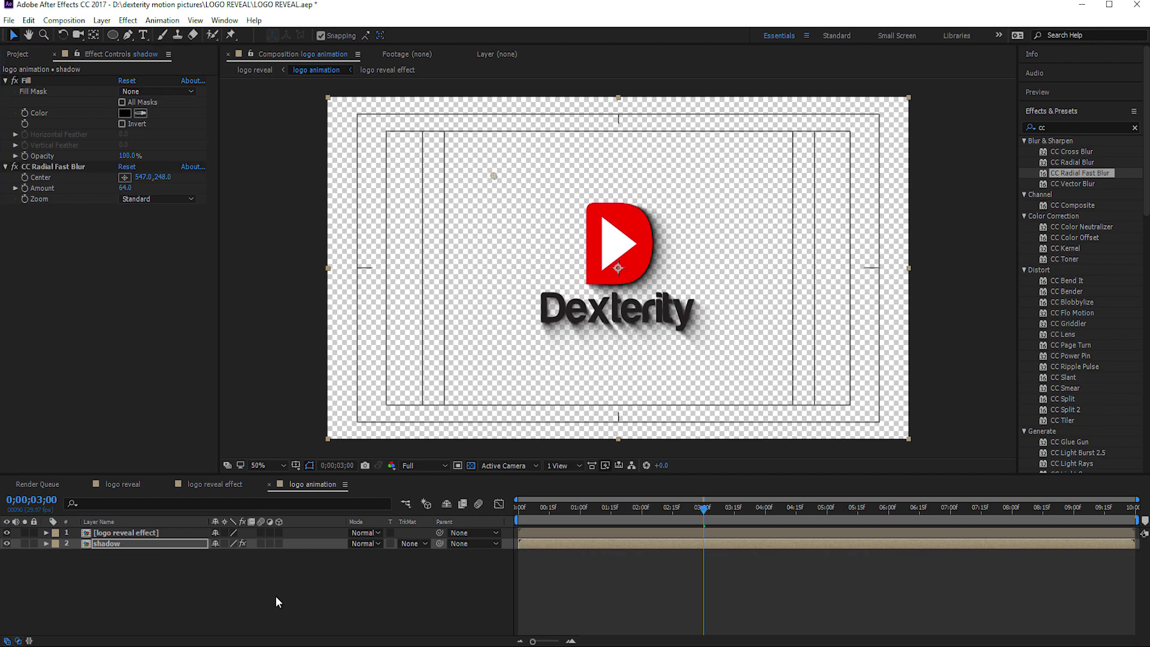
Apply Bevel Alpha to the logo animation layer in the logo reveal composition.
{"action": "left_click", "coordinate": [129, 484]}
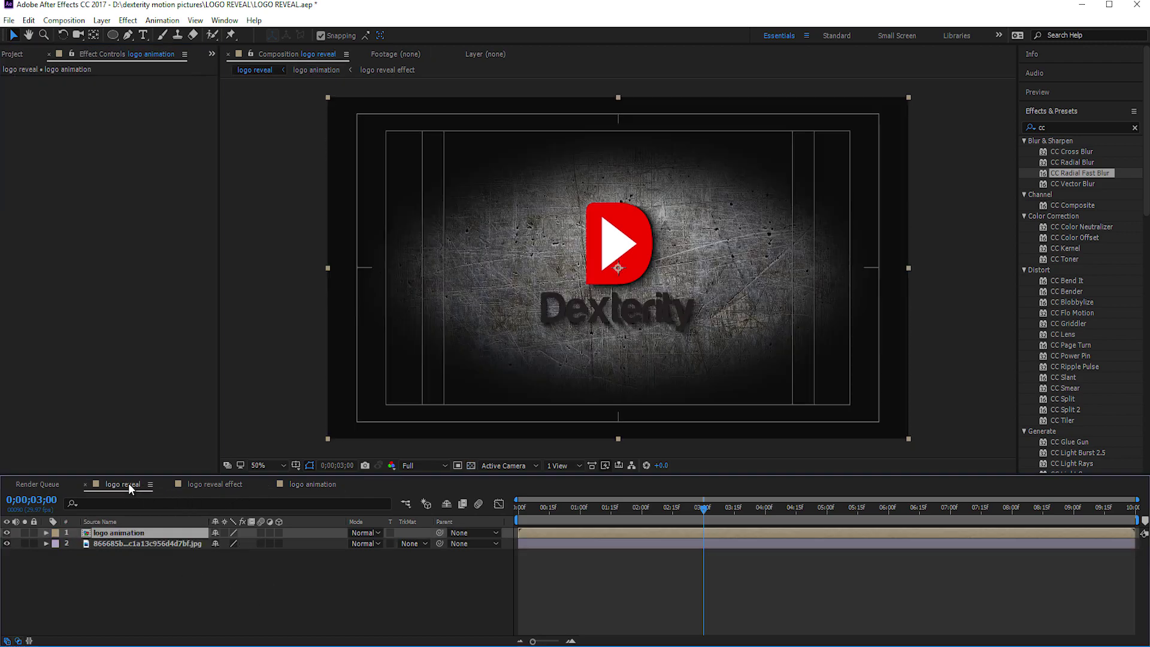
{"action": "left_click", "coordinate": [431, 579]}
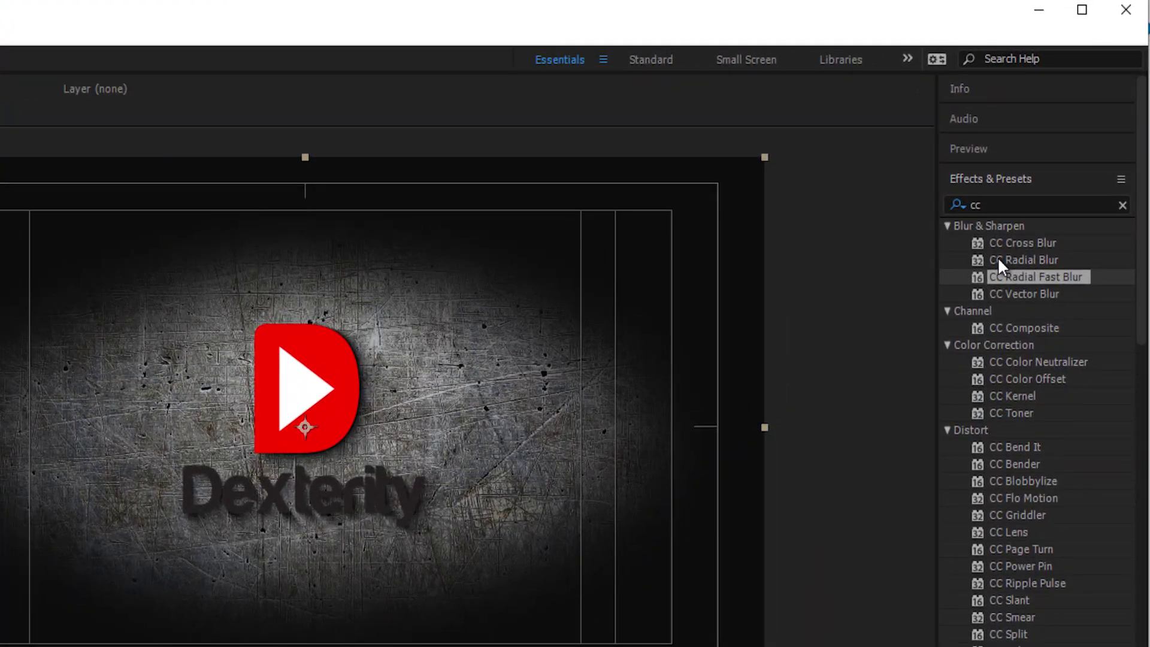
{"action": "left_click", "coordinate": [1034, 128]}
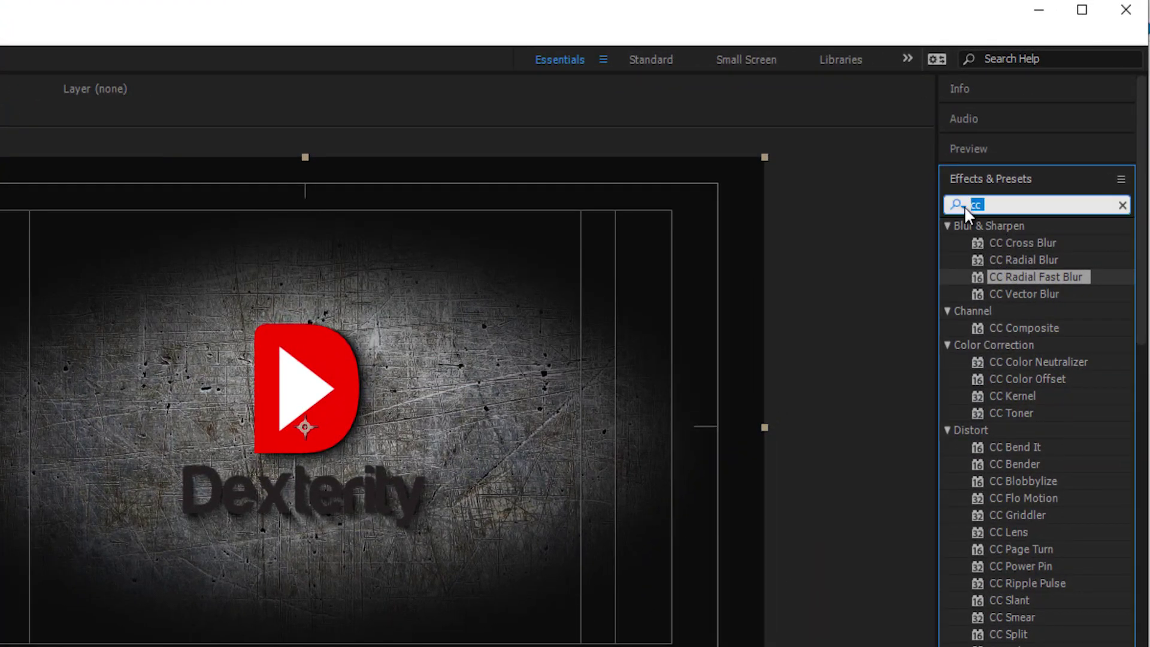
{"action": "type", "text": "beve"}
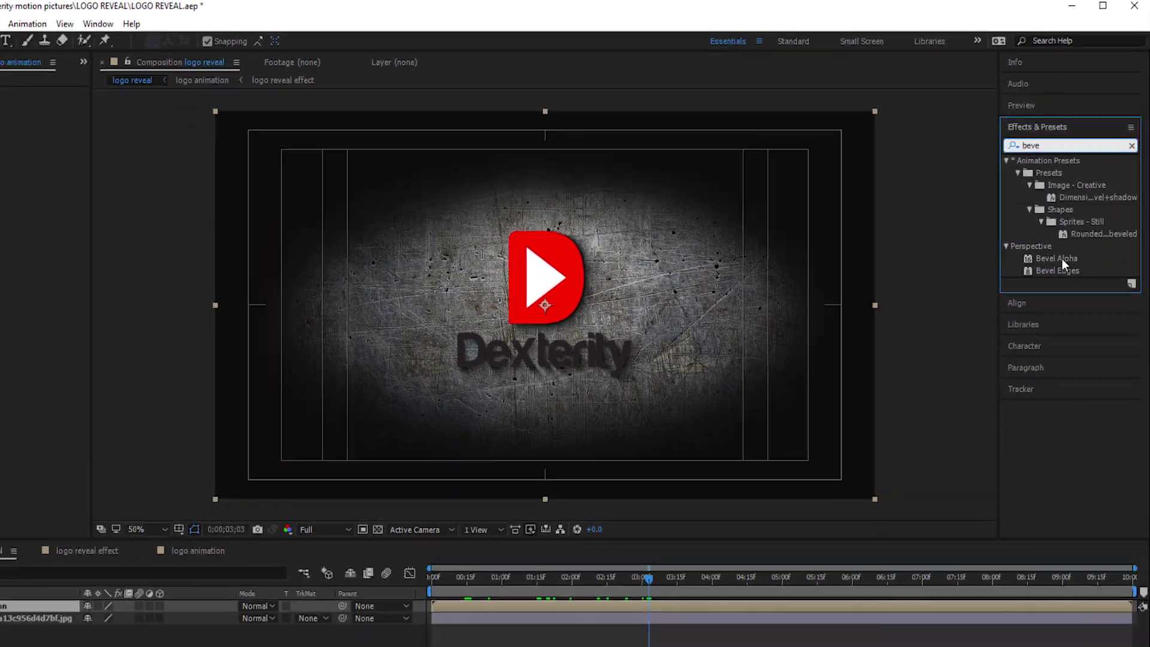
{"action": "left_click_drag", "start_coordinate": [1065, 227], "coordinate": [145, 534]}
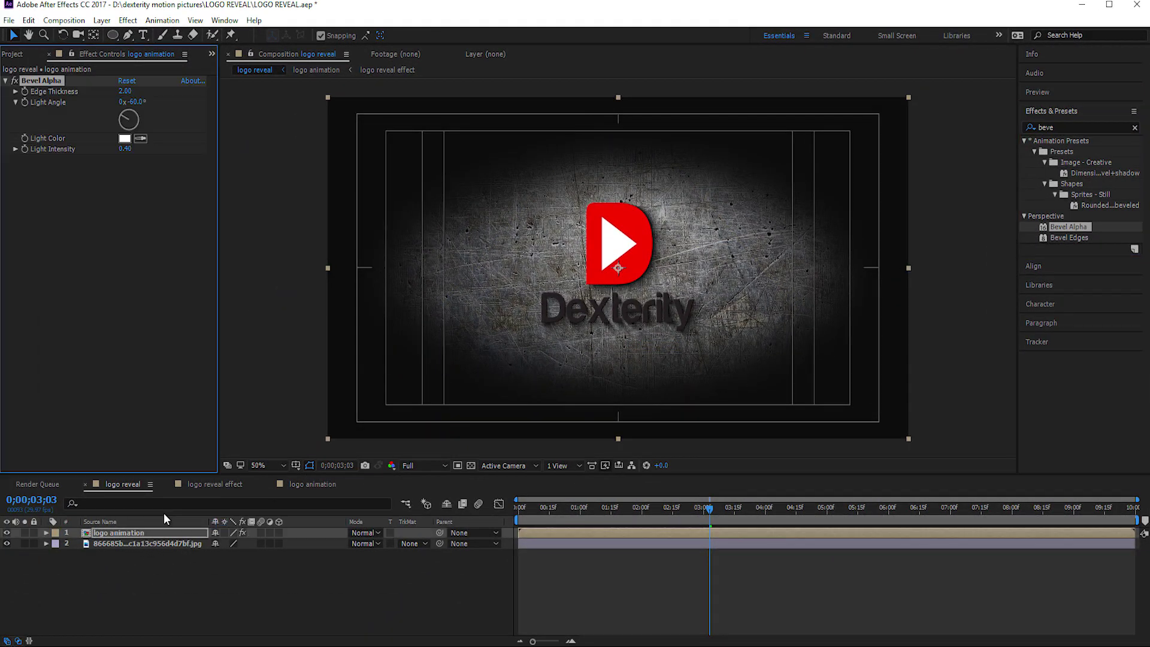
{"action": "key", "text": "slash"}
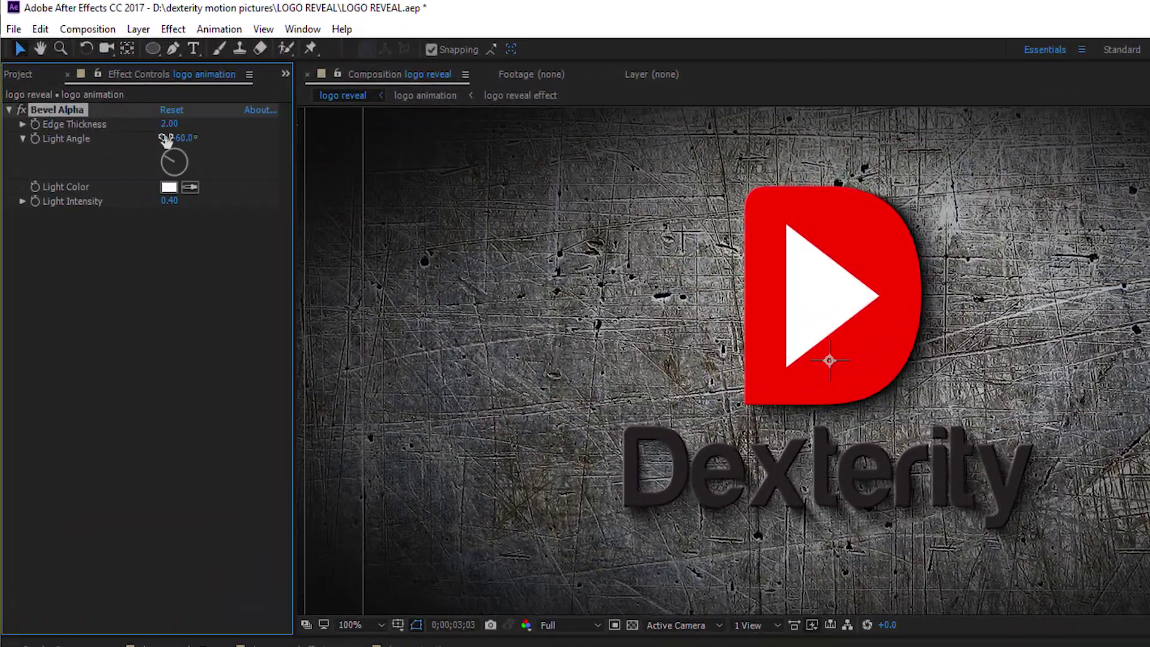
Set Edge Thickness 1.50 and Light Intensity 0.64, then preview the reveal.
{"action": "left_click_drag", "start_coordinate": [162, 123], "coordinate": [153, 124]}
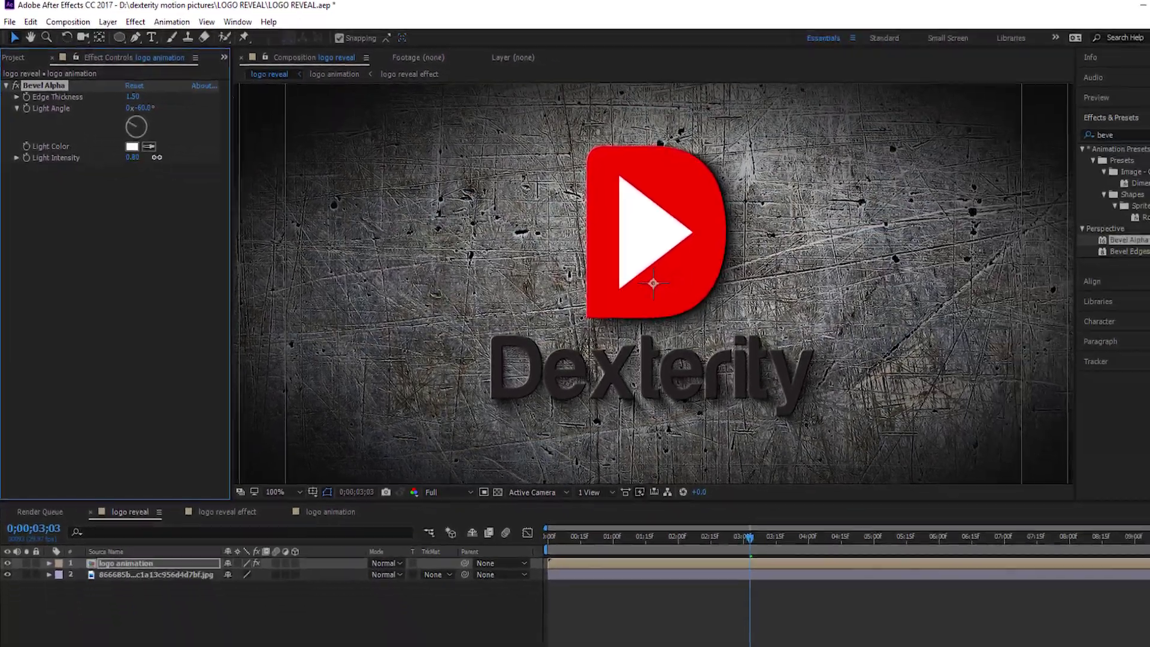
{"action": "left_click_drag", "start_coordinate": [156, 157], "coordinate": [142, 152]}
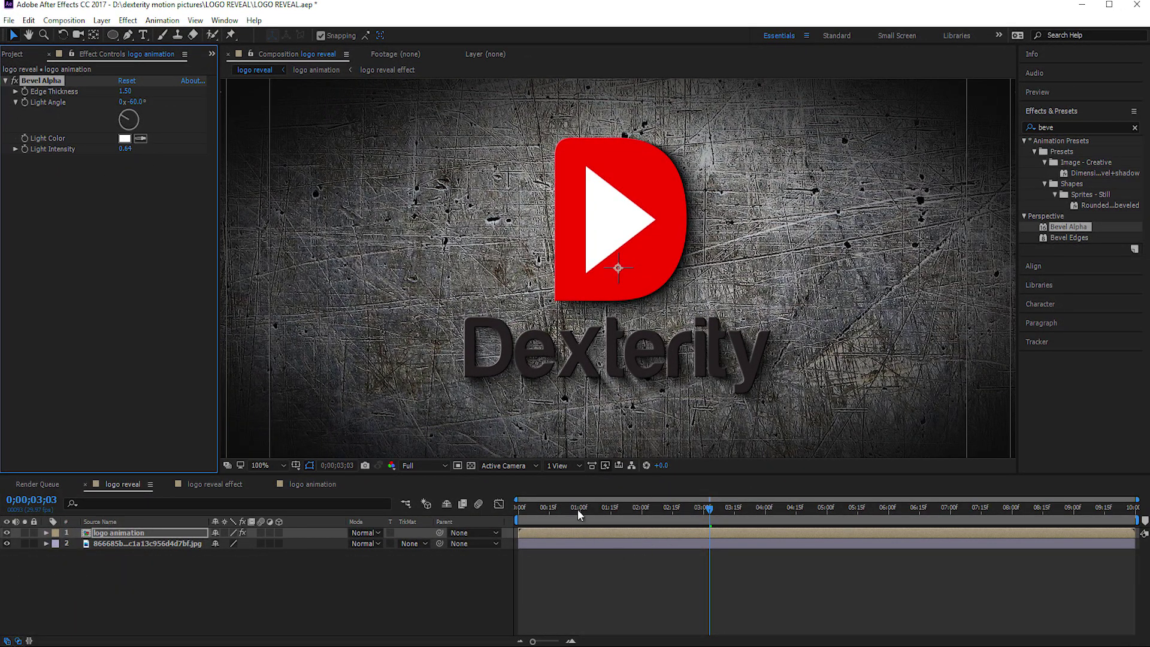
{"action": "left_click_drag", "start_coordinate": [578, 509], "coordinate": [531, 513]}
{"action": "key", "text": "space"}
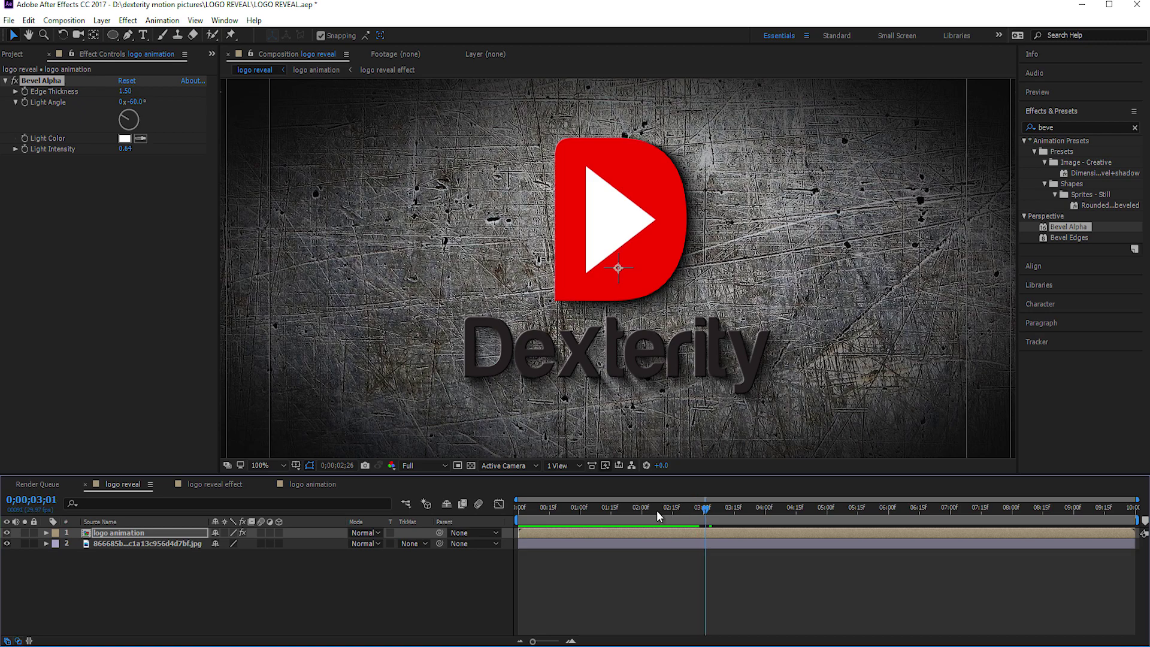
{"action": "left_click_drag", "start_coordinate": [619, 510], "coordinate": [664, 526]}
{"action": "key", "text": "comma"}
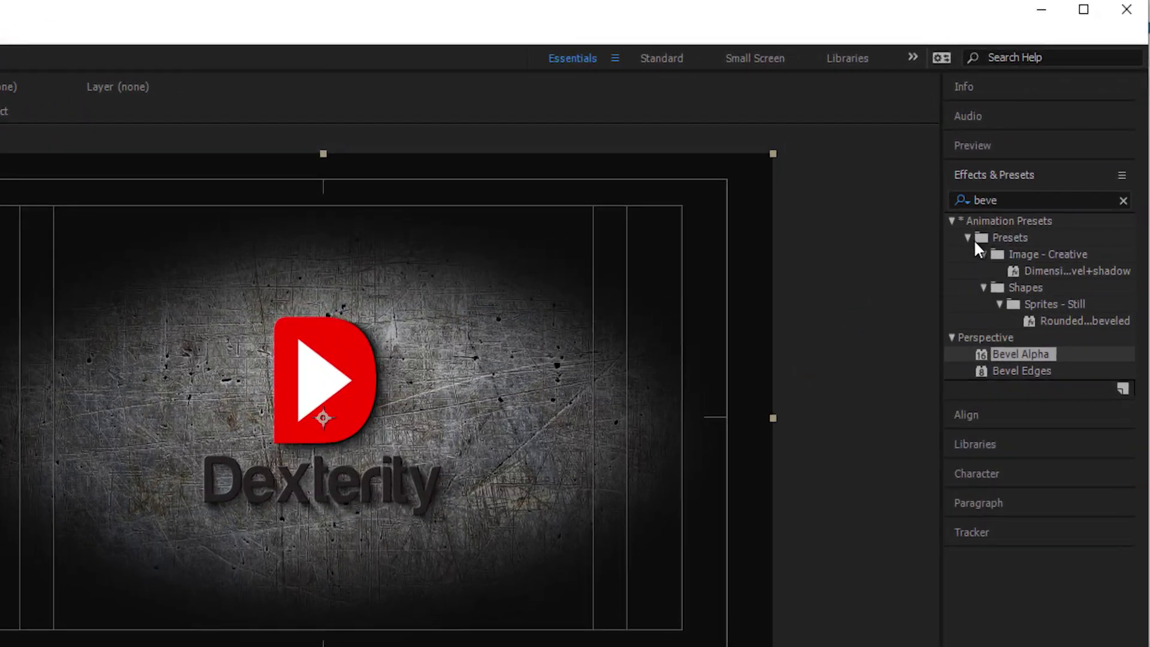
Apply CC Light Sweep to the logo animation layer.
{"action": "left_click", "coordinate": [1015, 199]}
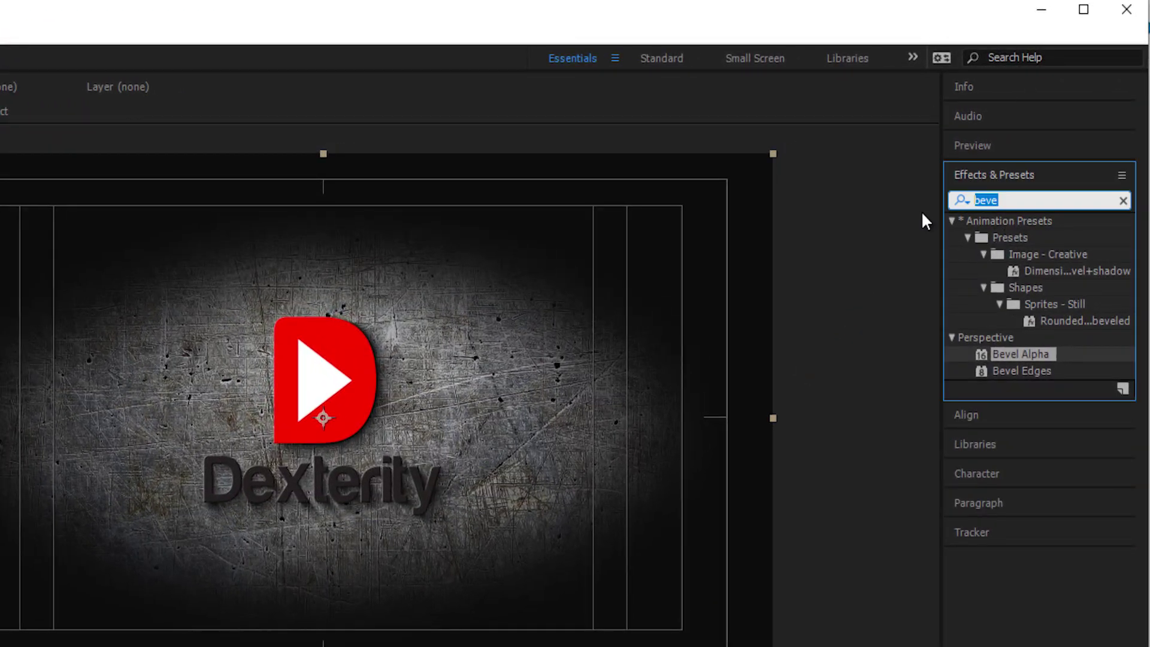
{"action": "type", "text": "cc"}
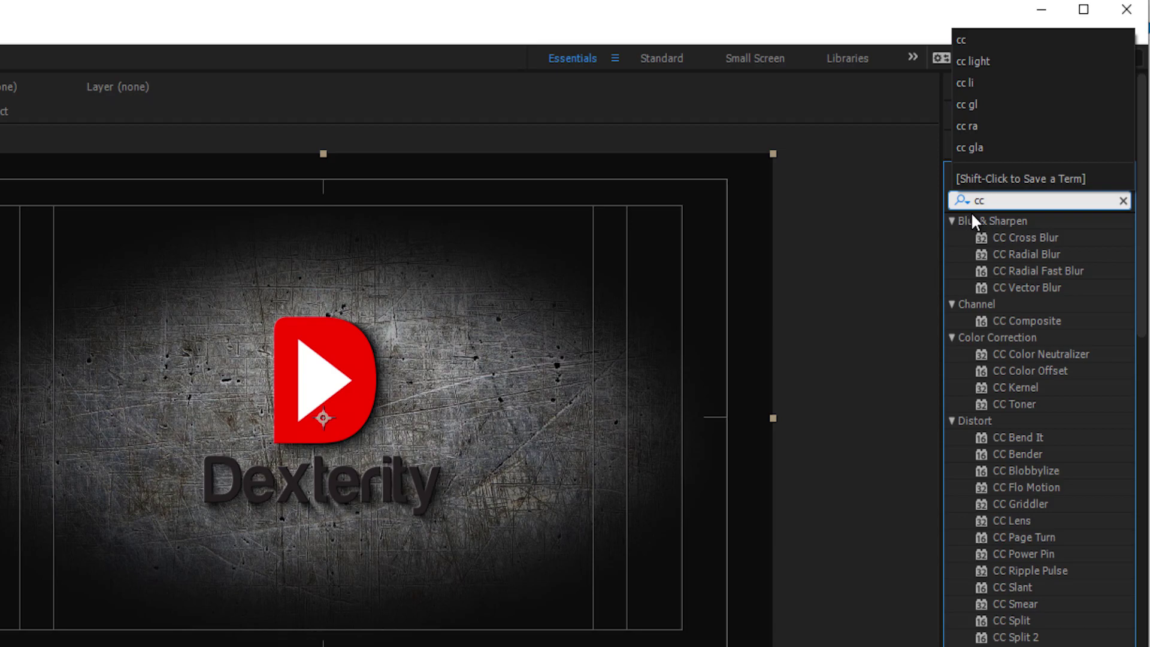
{"action": "type", "text": " light"}
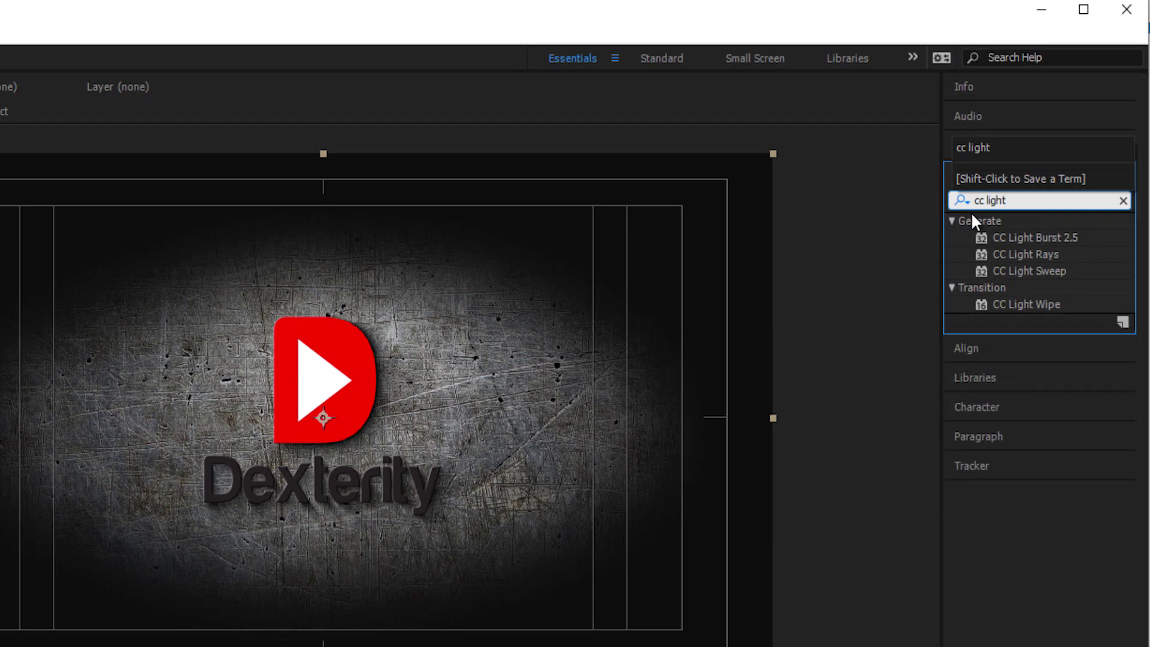
{"action": "left_click", "coordinate": [1069, 271]}
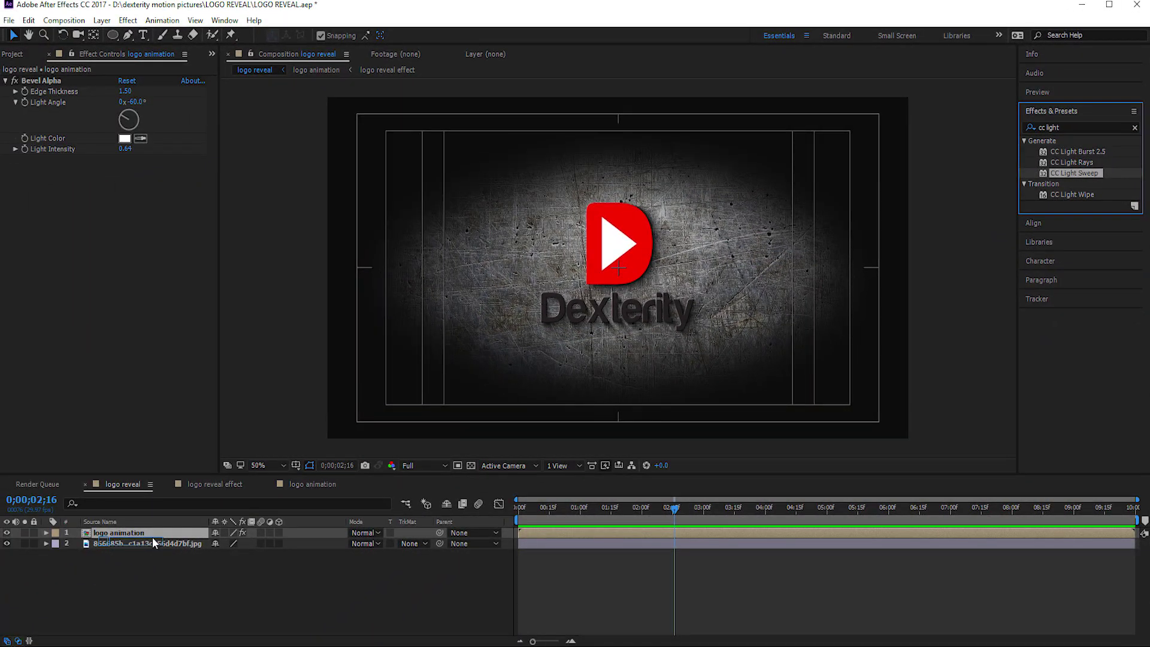
{"action": "left_click_drag", "start_coordinate": [1074, 173], "coordinate": [152, 536]}
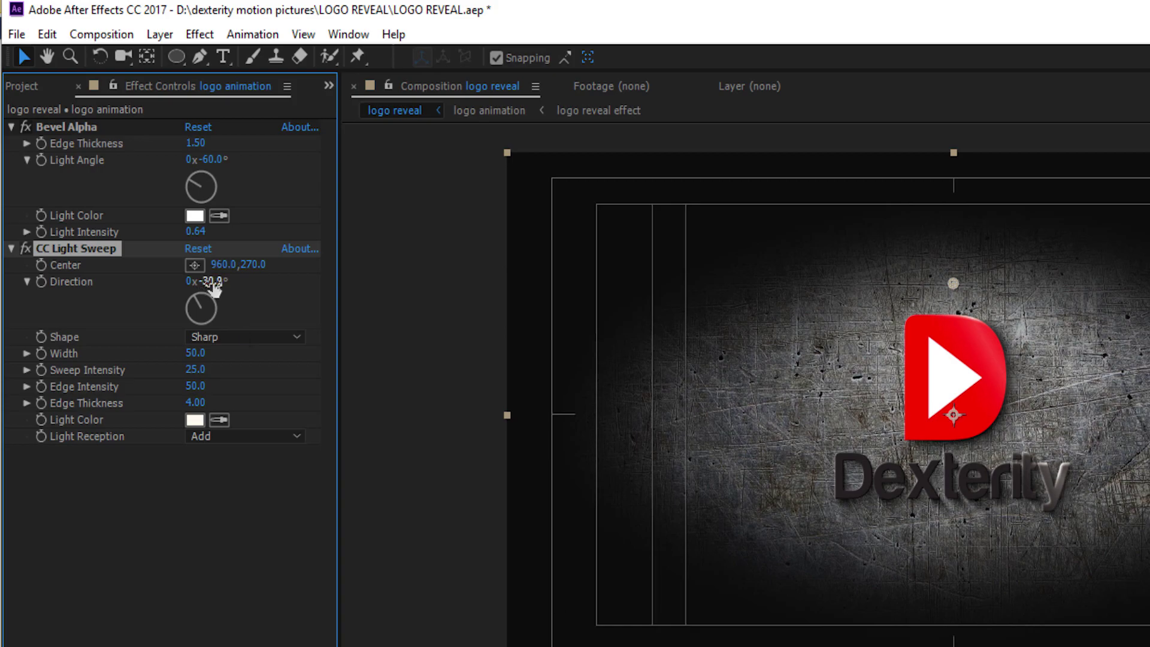
Place the sweep Center far left of the logo and set a Center keyframe there.
{"action": "left_click_drag", "start_coordinate": [220, 265], "coordinate": [41, 288]}
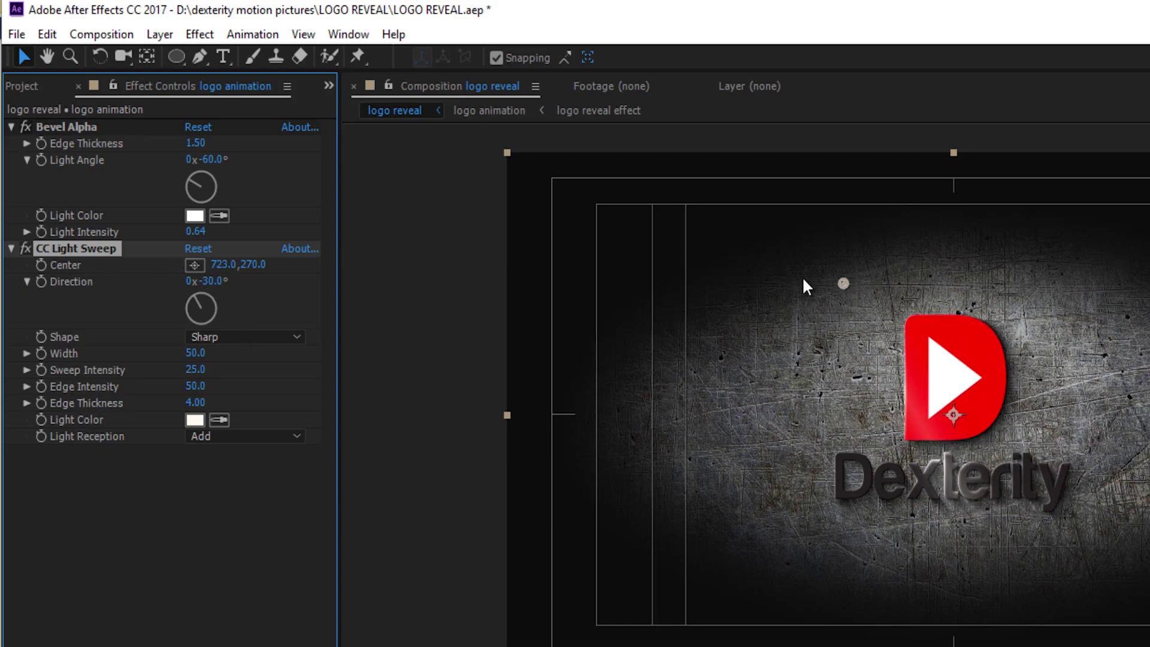
{"action": "left_click_drag", "start_coordinate": [219, 264], "coordinate": [2, 273]}
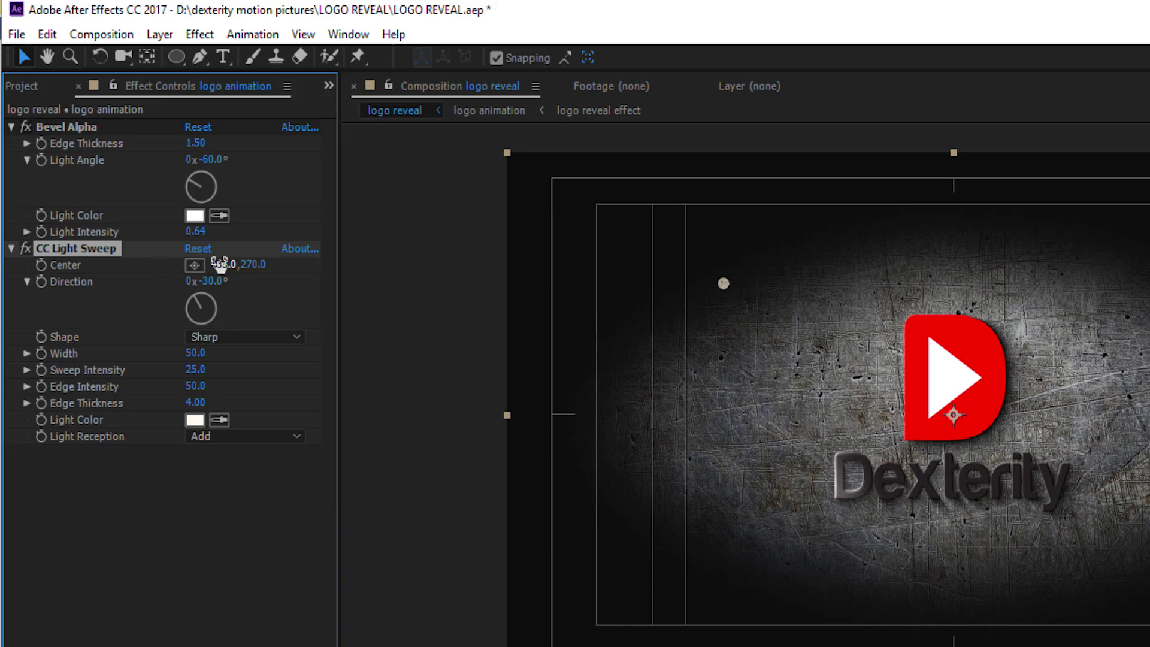
{"action": "left_click_drag", "start_coordinate": [220, 265], "coordinate": [48, 285]}
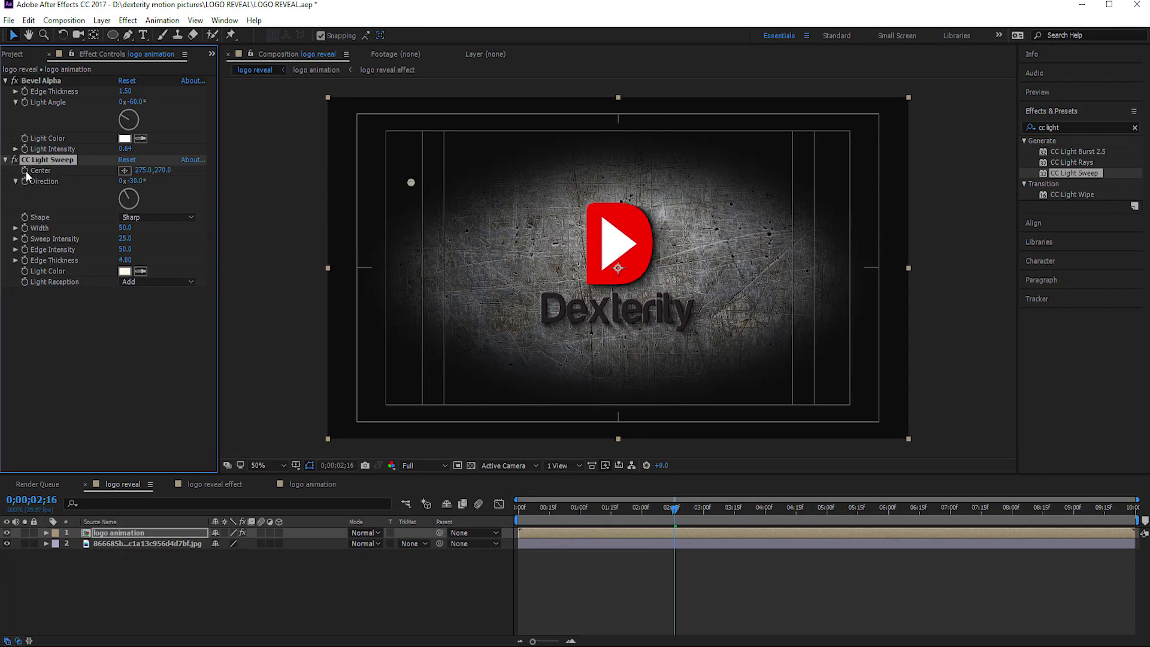
{"action": "left_click", "coordinate": [25, 169]}
{"action": "key", "text": "u"}
At 4;07 drag the sweep Center far right, adding a second keyframe so it crosses the logo.
{"action": "left_click", "coordinate": [688, 509]}
{"action": "left_click_drag", "start_coordinate": [701, 516], "coordinate": [770, 522]}
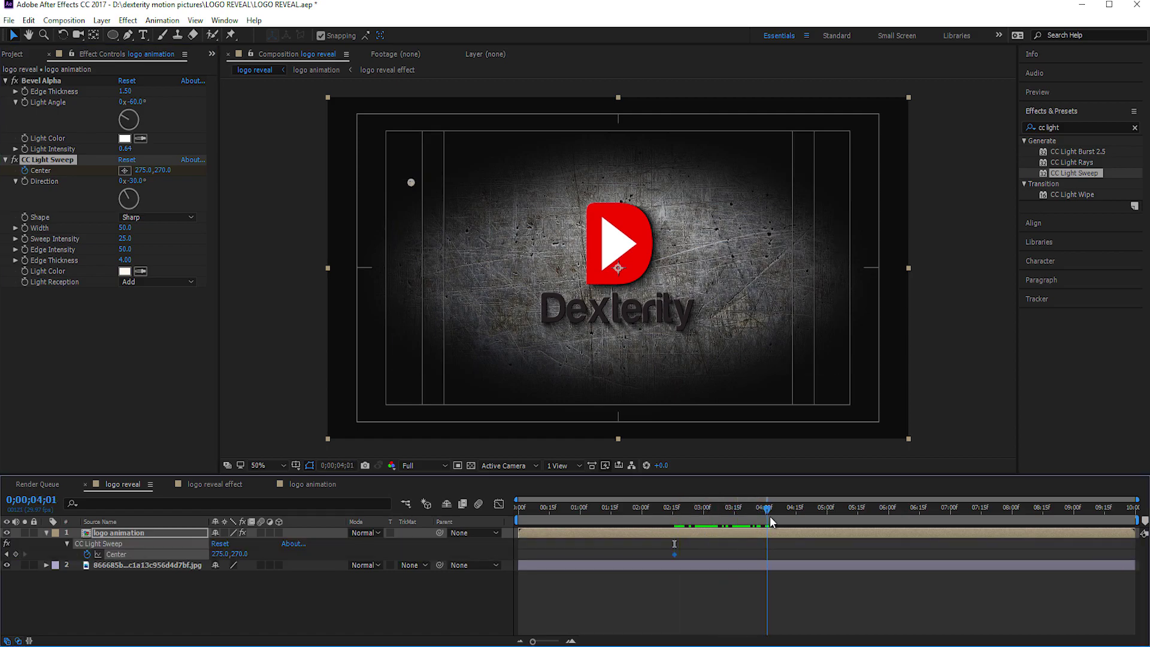
{"action": "left_click_drag", "start_coordinate": [770, 522], "coordinate": [779, 517]}
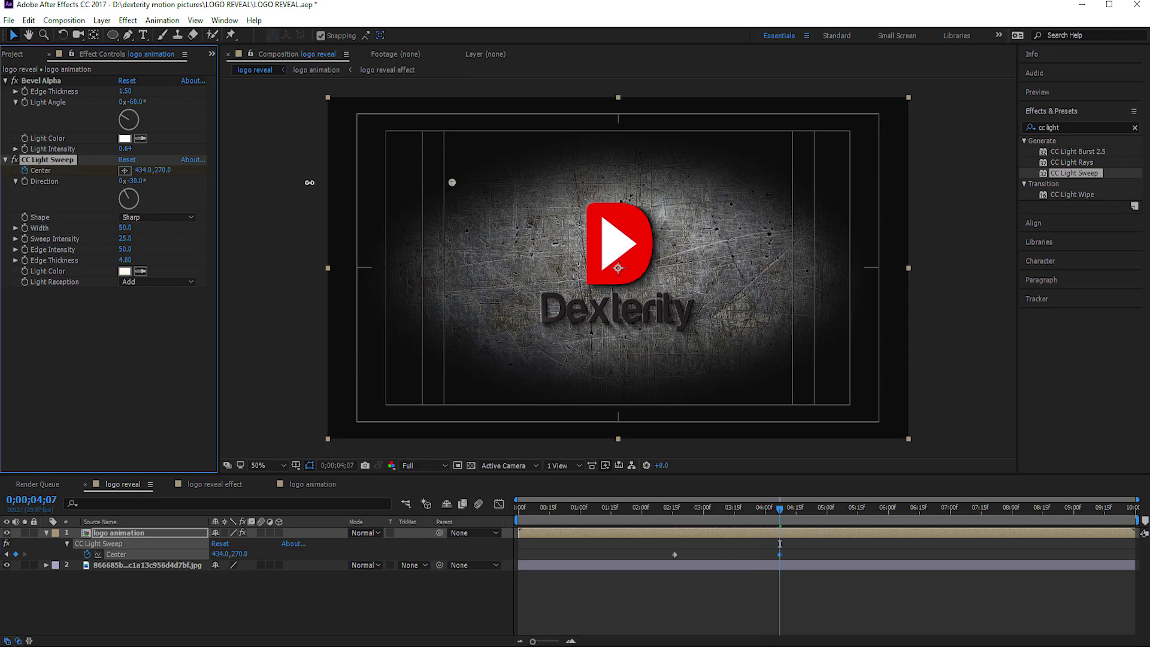
{"action": "left_click_drag", "start_coordinate": [134, 169], "coordinate": [707, 185]}
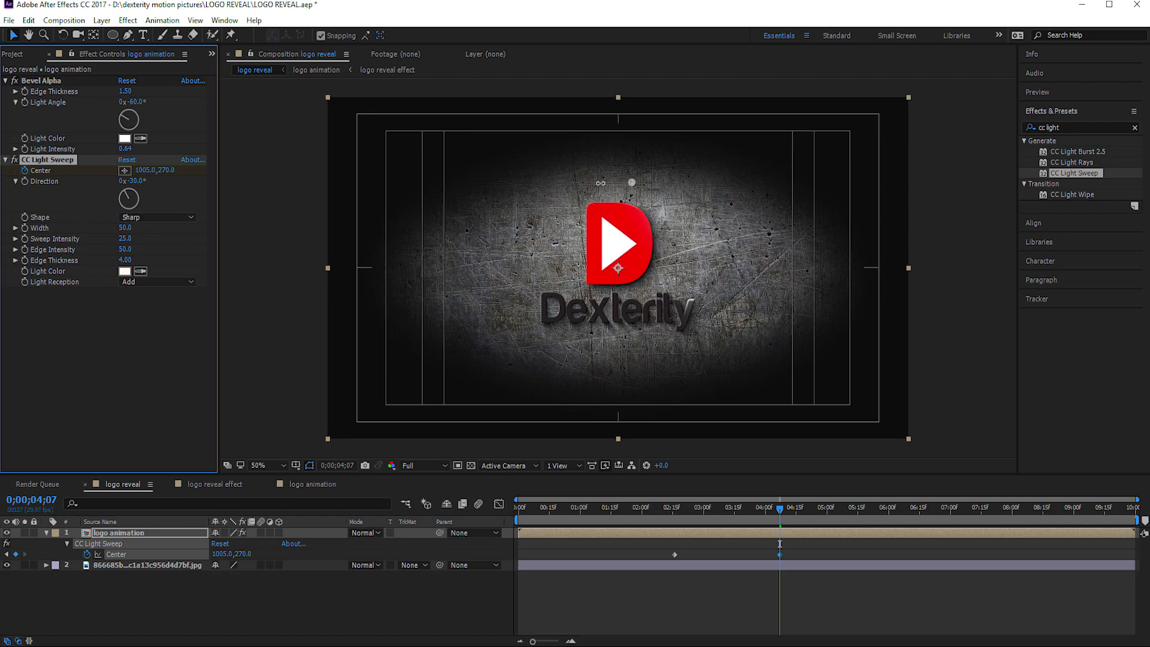
{"action": "left_click_drag", "start_coordinate": [777, 515], "coordinate": [732, 512]}
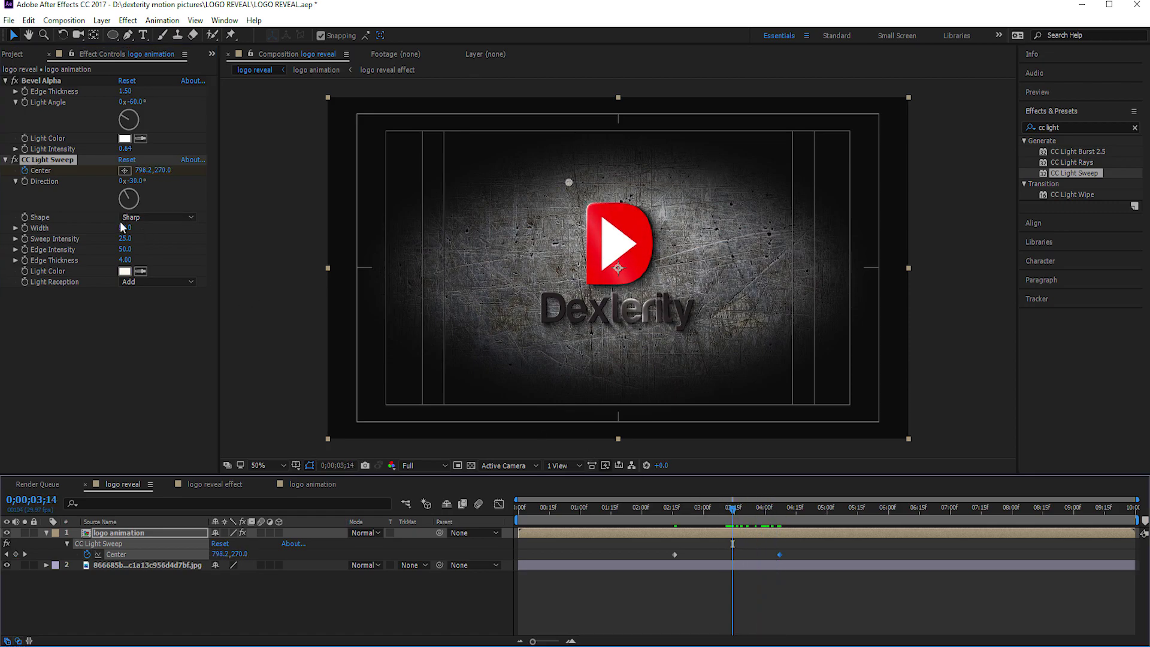
Narrow the sweep Width to 21, adjust Sweep Intensity and preview the animation.
{"action": "left_click_drag", "start_coordinate": [121, 228], "coordinate": [107, 235]}
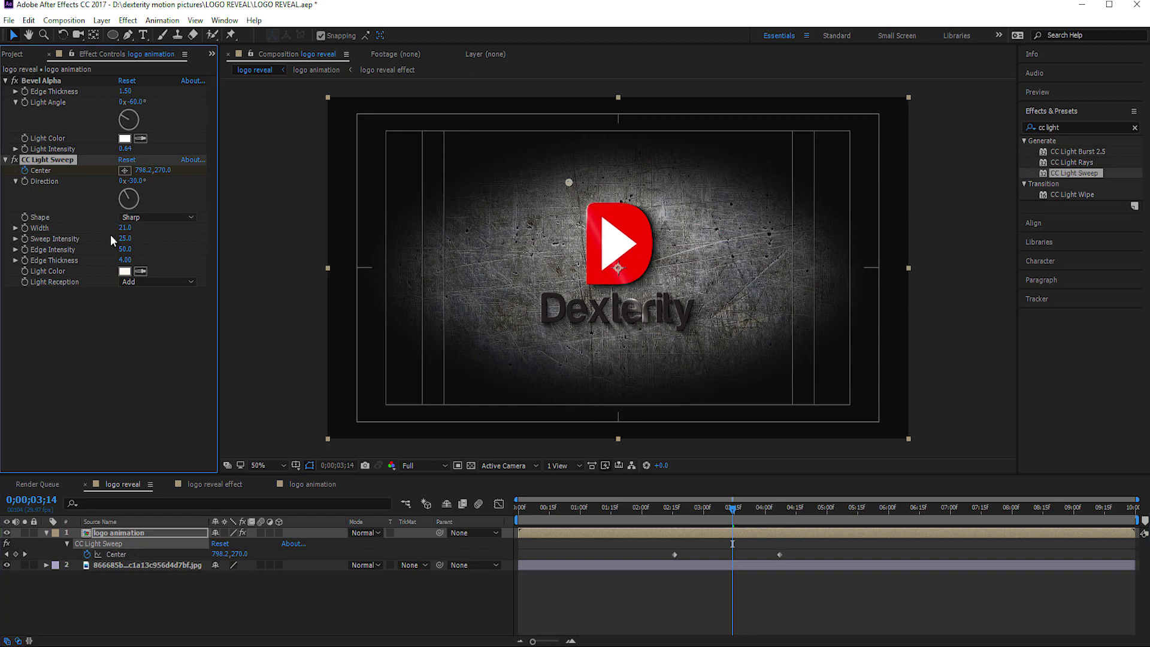
{"action": "left_click_drag", "start_coordinate": [126, 239], "coordinate": [125, 240]}
{"action": "left_click", "coordinate": [809, 615]}
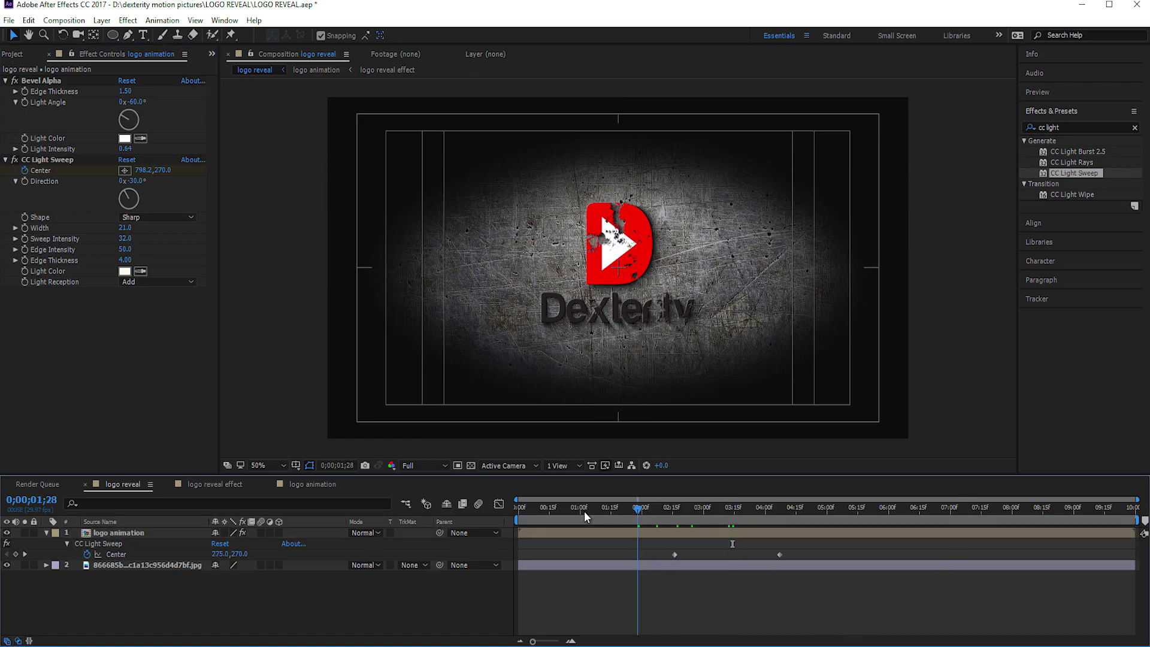
{"action": "key", "text": "space"}
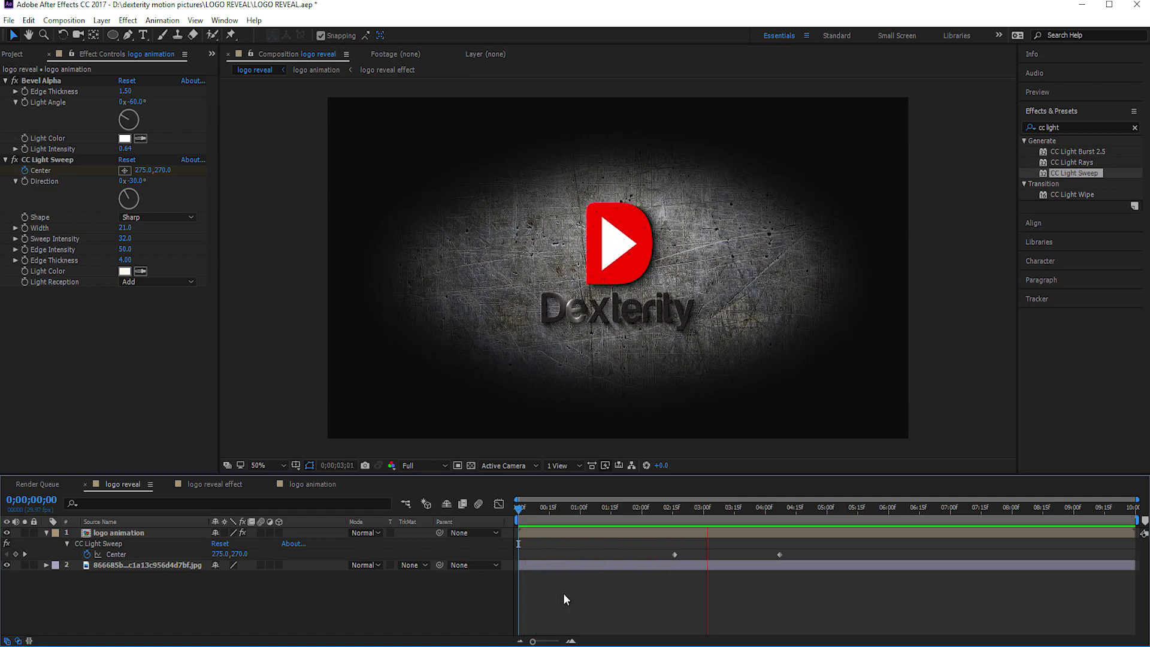
{"action": "left_click_drag", "start_coordinate": [696, 510], "coordinate": [572, 509]}
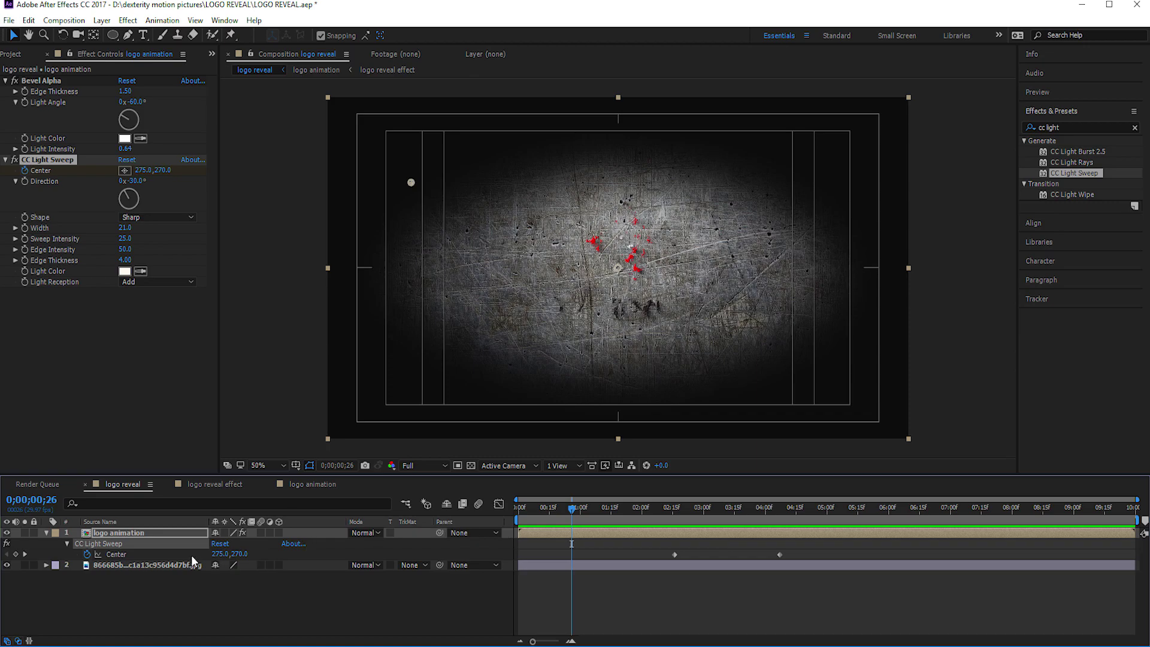
Inside the logo reveal effect precomp, select the fractal layer's Brightness and Evolution keyframes.
{"action": "double_click", "coordinate": [112, 533]}
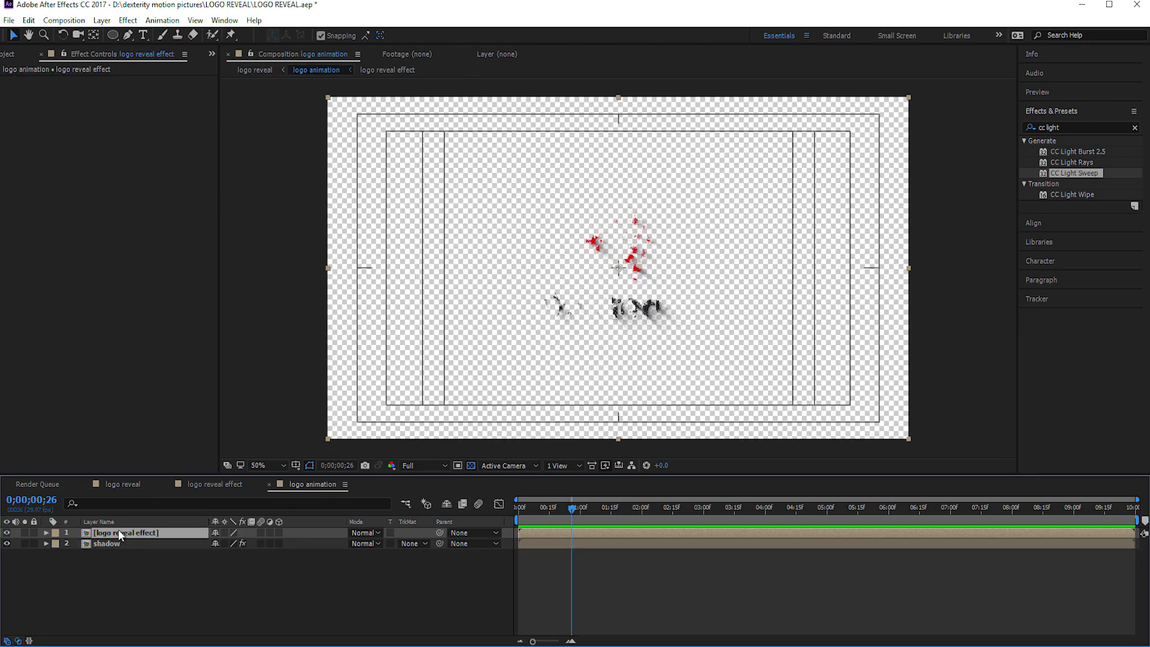
{"action": "double_click", "coordinate": [117, 532]}
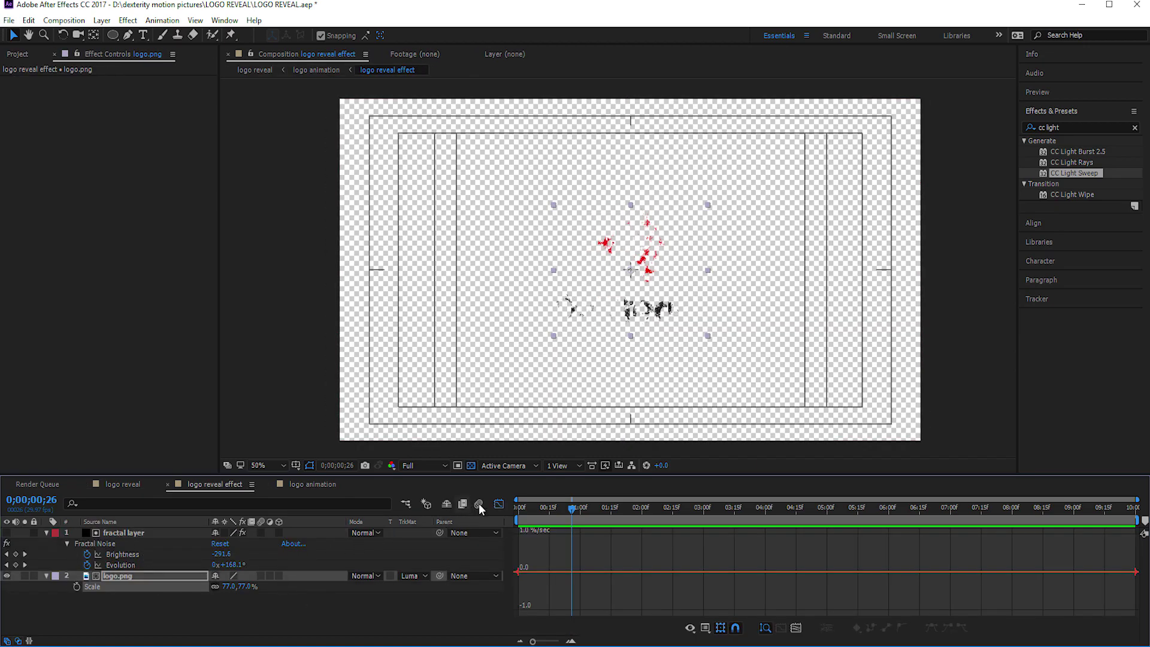
{"action": "left_click", "coordinate": [498, 501]}
{"action": "left_click", "coordinate": [159, 530]}
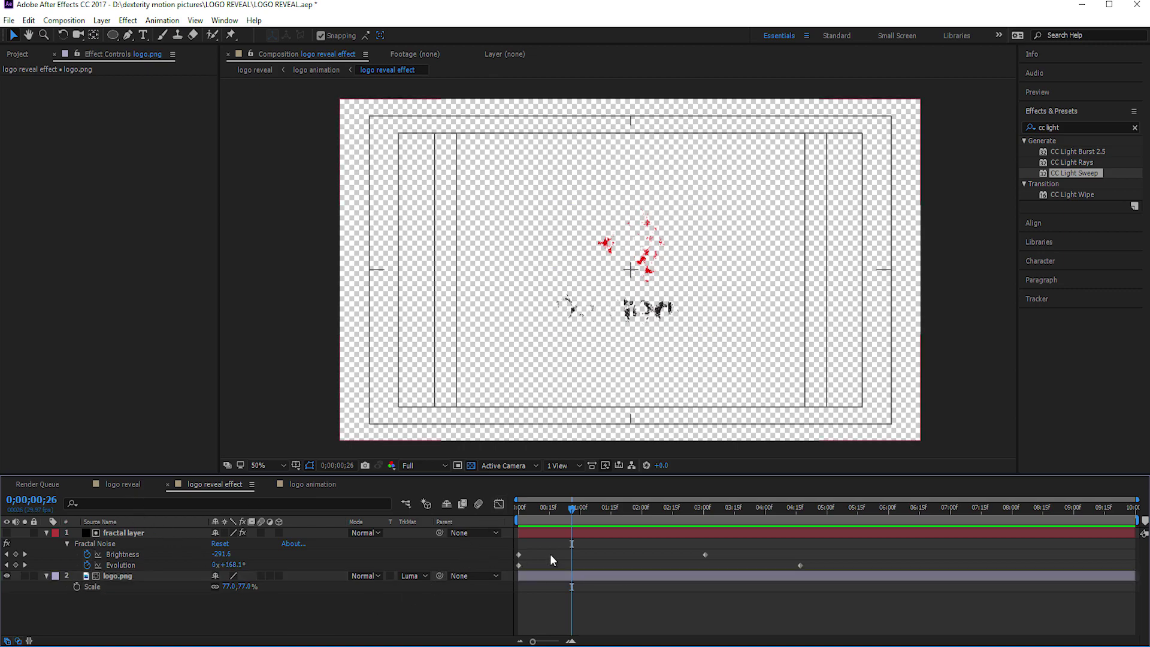
{"action": "key", "text": "u"}
{"action": "left_click", "coordinate": [662, 532]}
{"action": "key", "text": "u"}
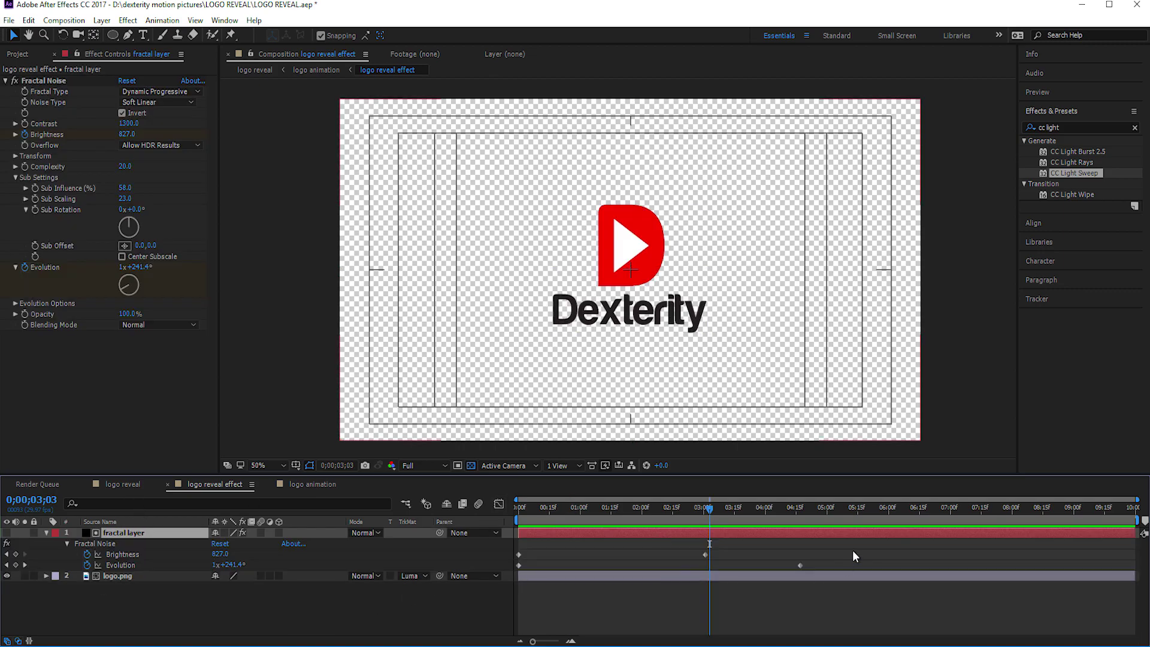
{"action": "left_click_drag", "start_coordinate": [852, 556], "coordinate": [502, 570]}
Apply Easy Ease to the selected keyframes via Keyframe Assistant.
{"action": "key", "text": "F9"}
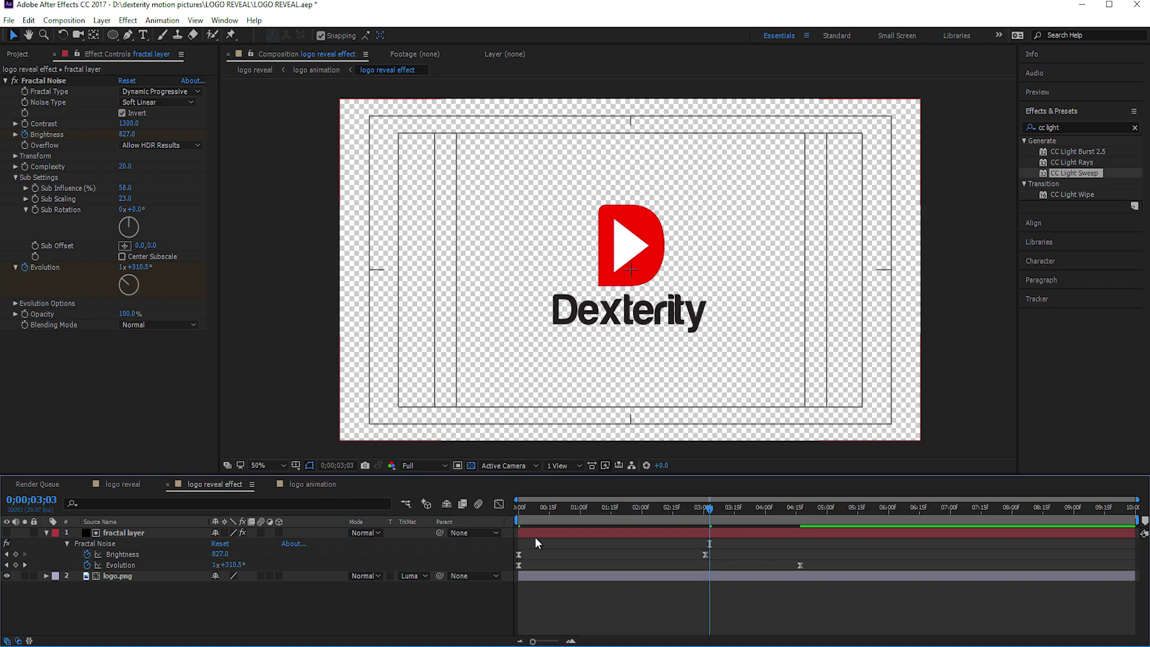
{"action": "key", "text": "ctrl+z"}
{"action": "right_click", "coordinate": [517, 561]}
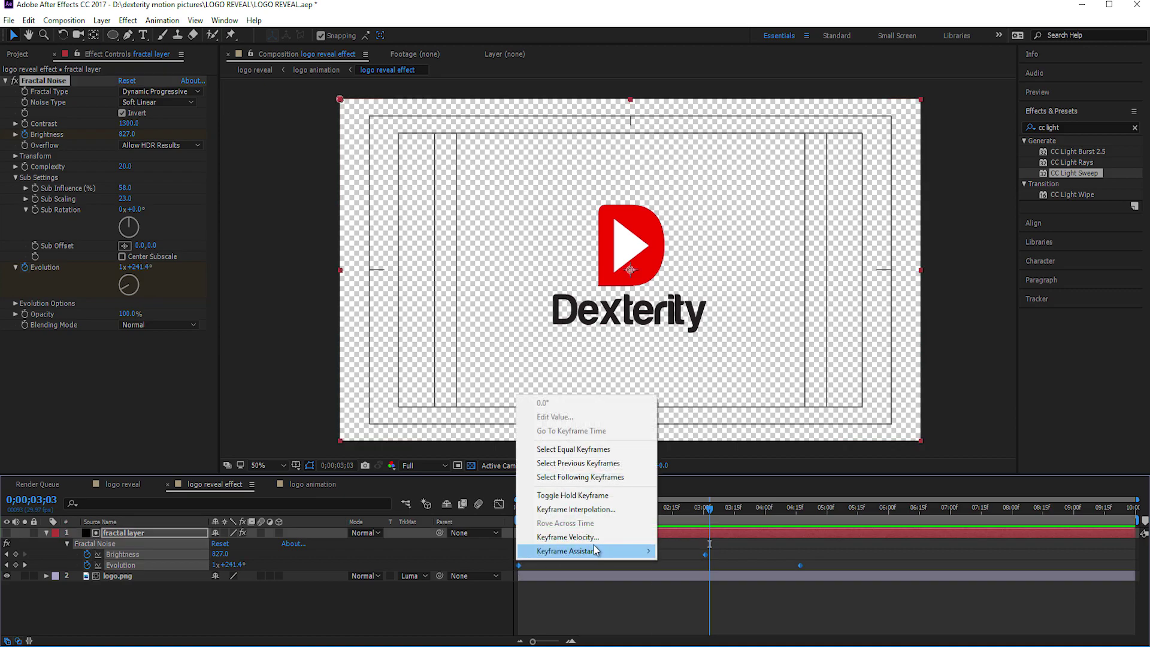
{"action": "mouse_move", "coordinate": [575, 551]}
{"action": "left_click", "coordinate": [714, 581]}
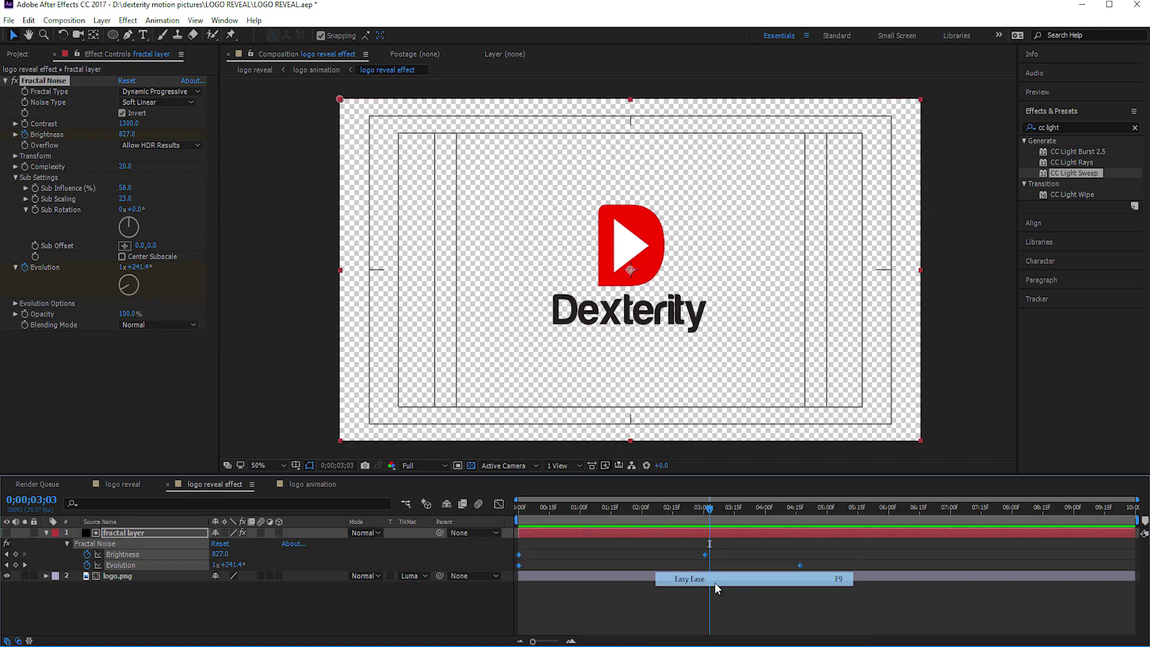
{"action": "left_click", "coordinate": [621, 612]}
Preview the eased fractal reveal and return to the logo reveal composition.
{"action": "key", "text": "Home"}
{"action": "key", "text": "space"}
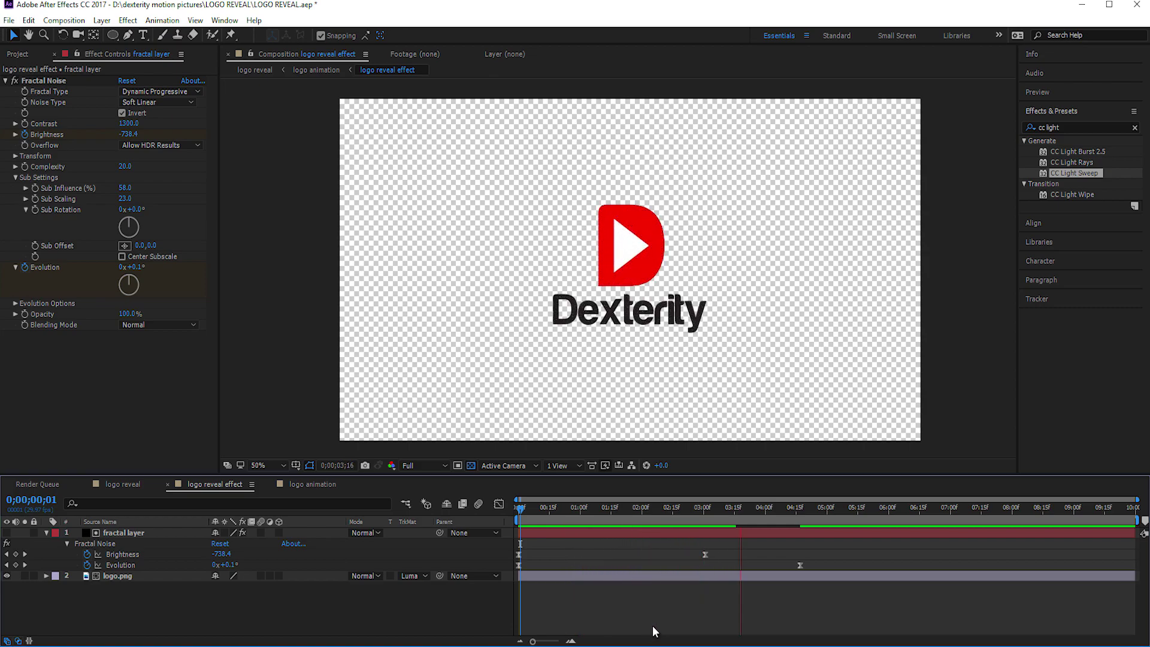
{"action": "key", "text": "space"}
{"action": "key", "text": "apostrophe"}
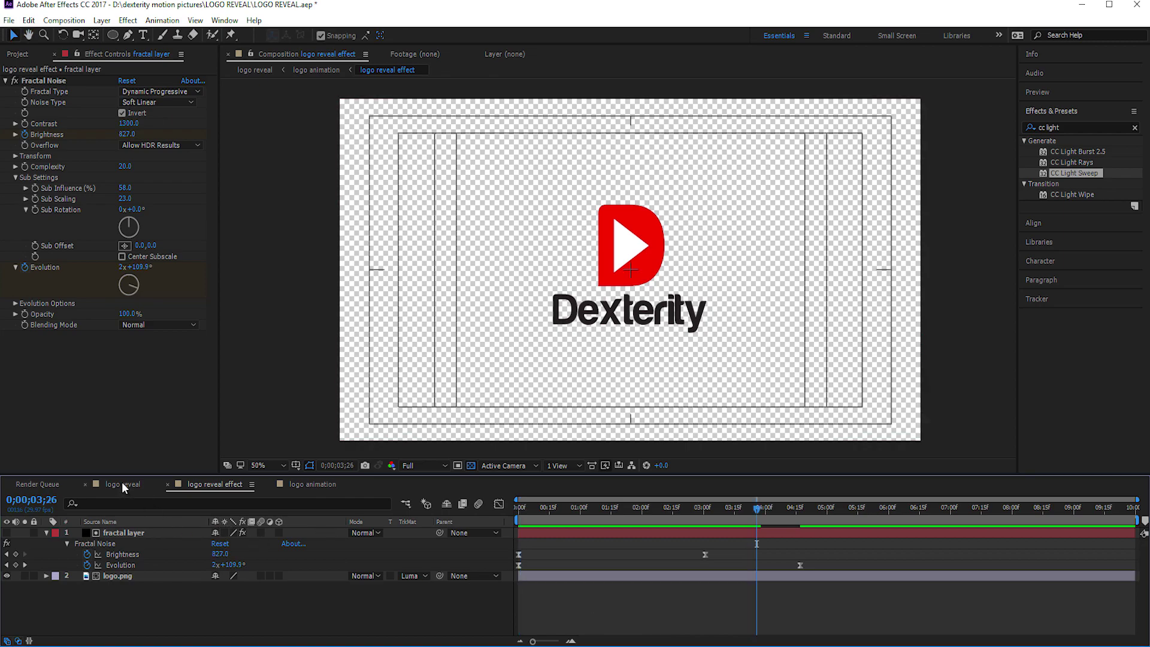
{"action": "left_click", "coordinate": [121, 484]}
{"action": "key", "text": "Home"}
Apply Curves to the scratched-metal background and lift the RGB curve to brighten it.
{"action": "key", "text": "apostrophe"}
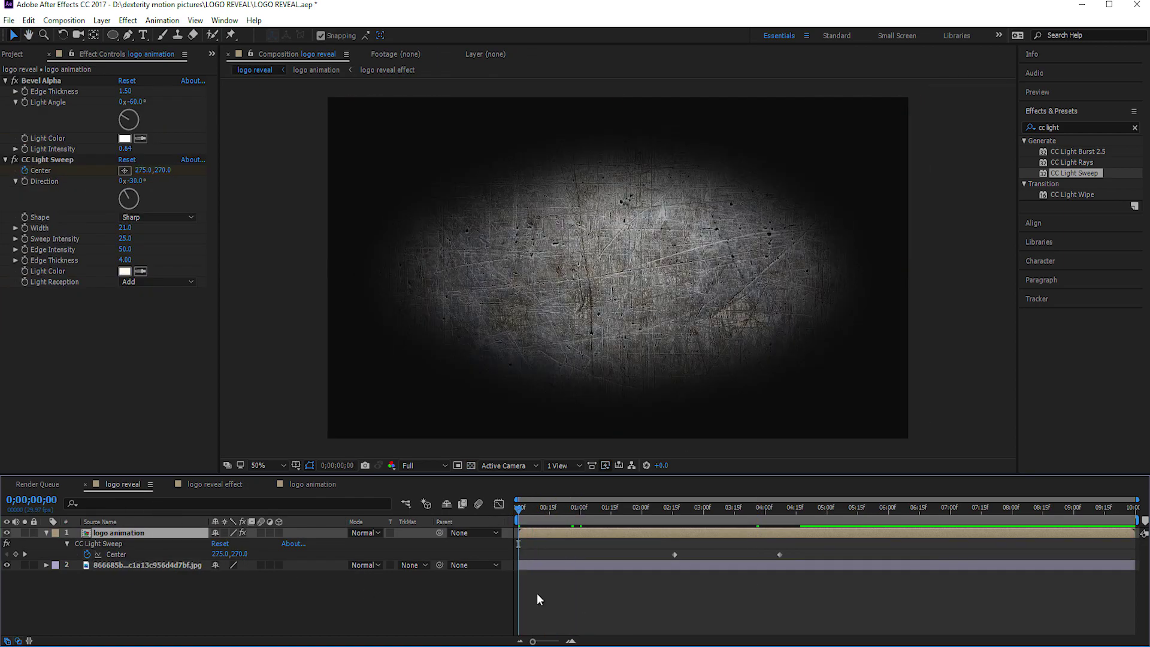
{"action": "key", "text": "space"}
{"action": "left_click", "coordinate": [645, 564]}
{"action": "left_click", "coordinate": [1086, 126]}
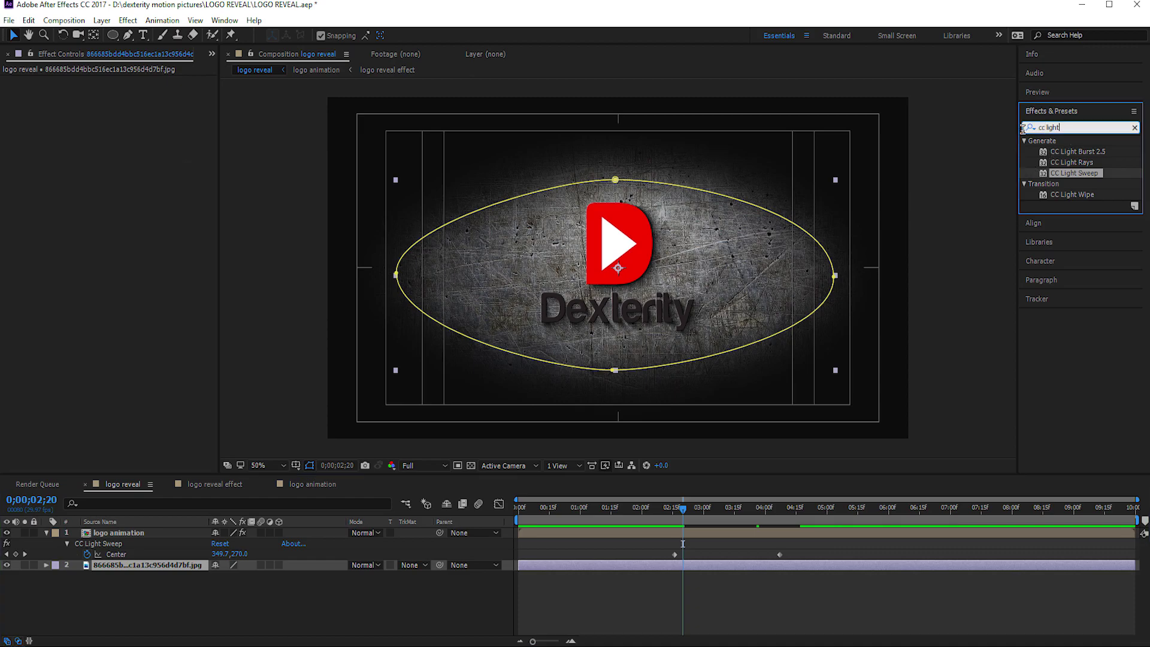
{"action": "type", "text": "cur"}
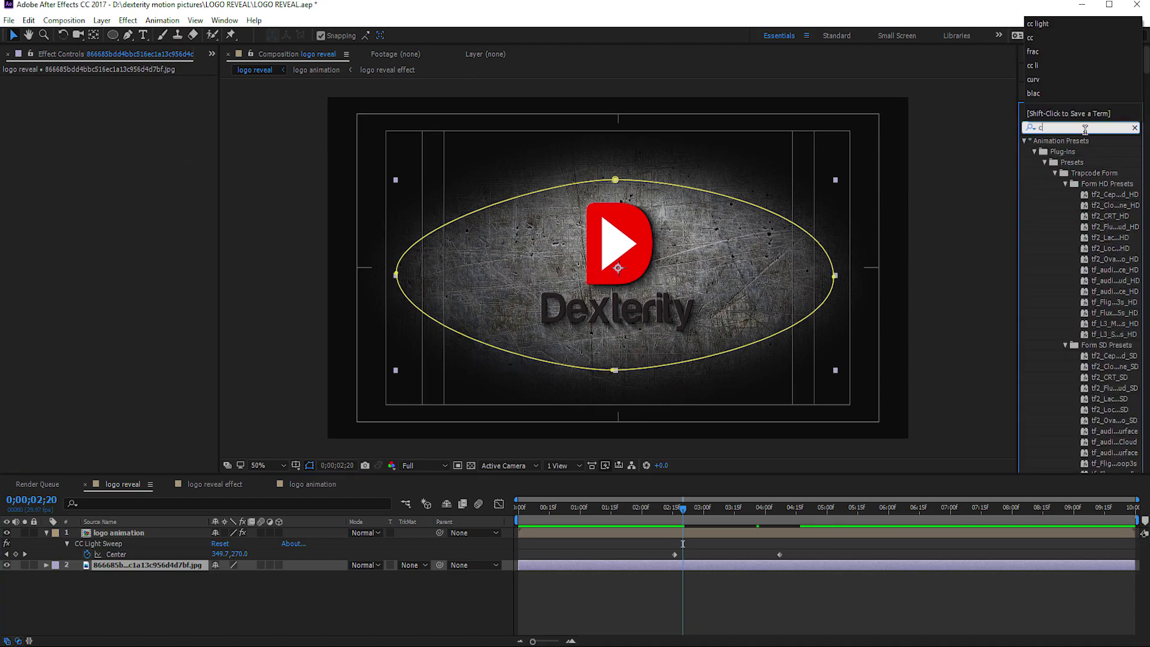
{"action": "left_click", "coordinate": [1061, 280]}
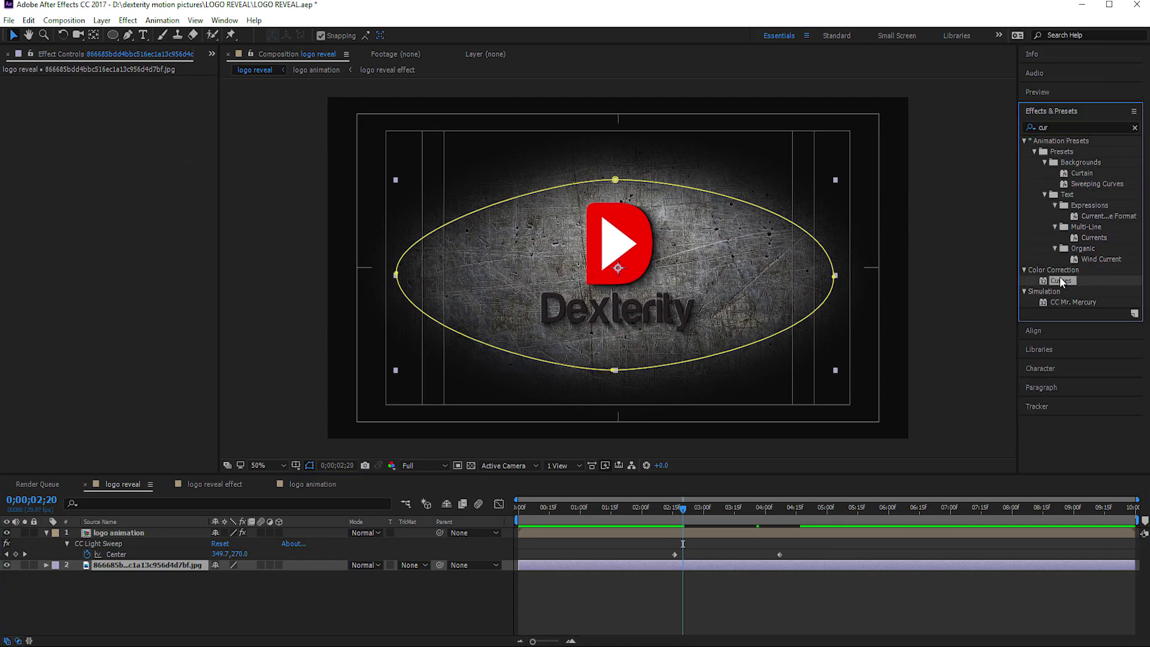
{"action": "left_click", "coordinate": [146, 581]}
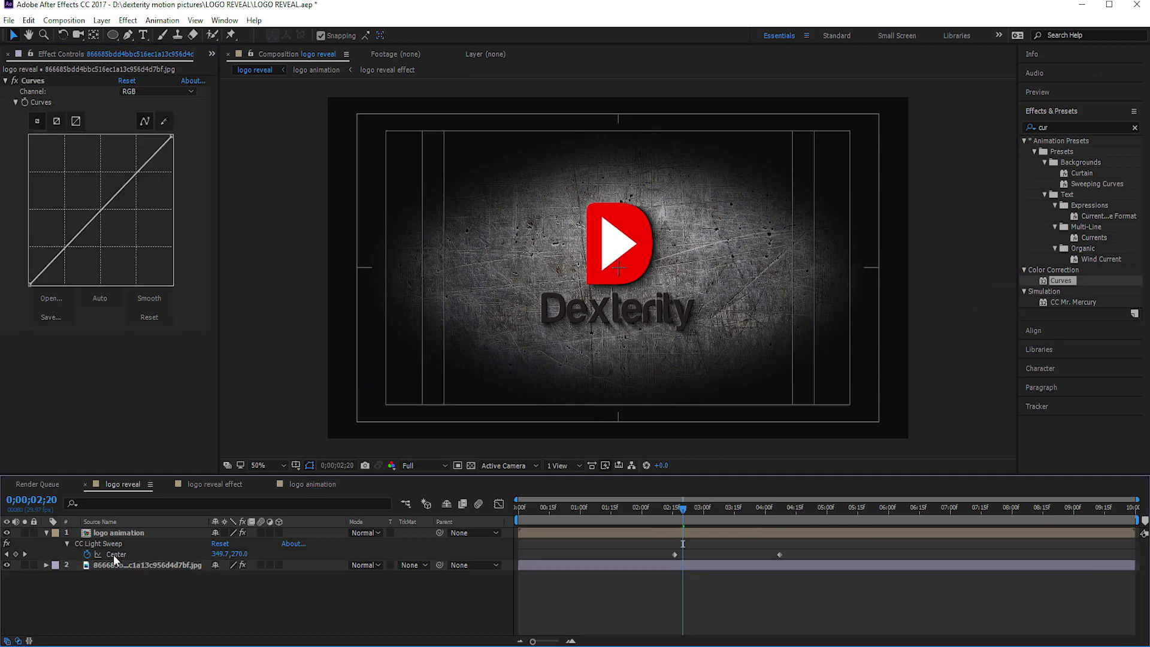
{"action": "left_click_drag", "start_coordinate": [57, 259], "coordinate": [53, 251]}
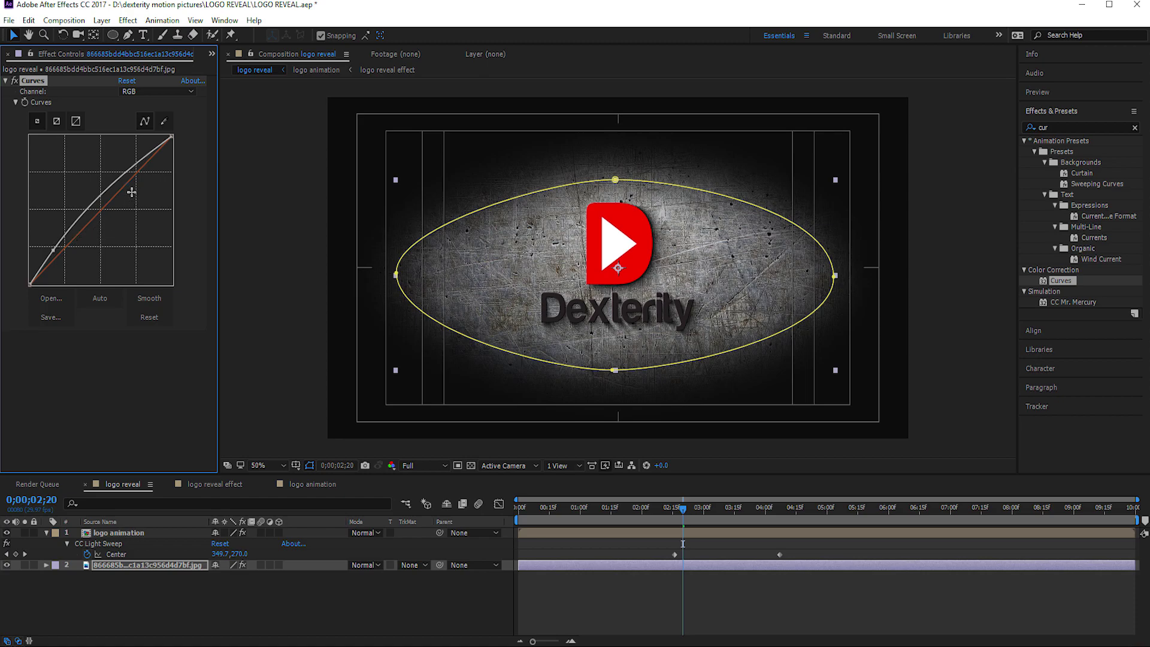
Preview the brightened result and select both layers in the comp.
{"action": "left_click", "coordinate": [178, 592]}
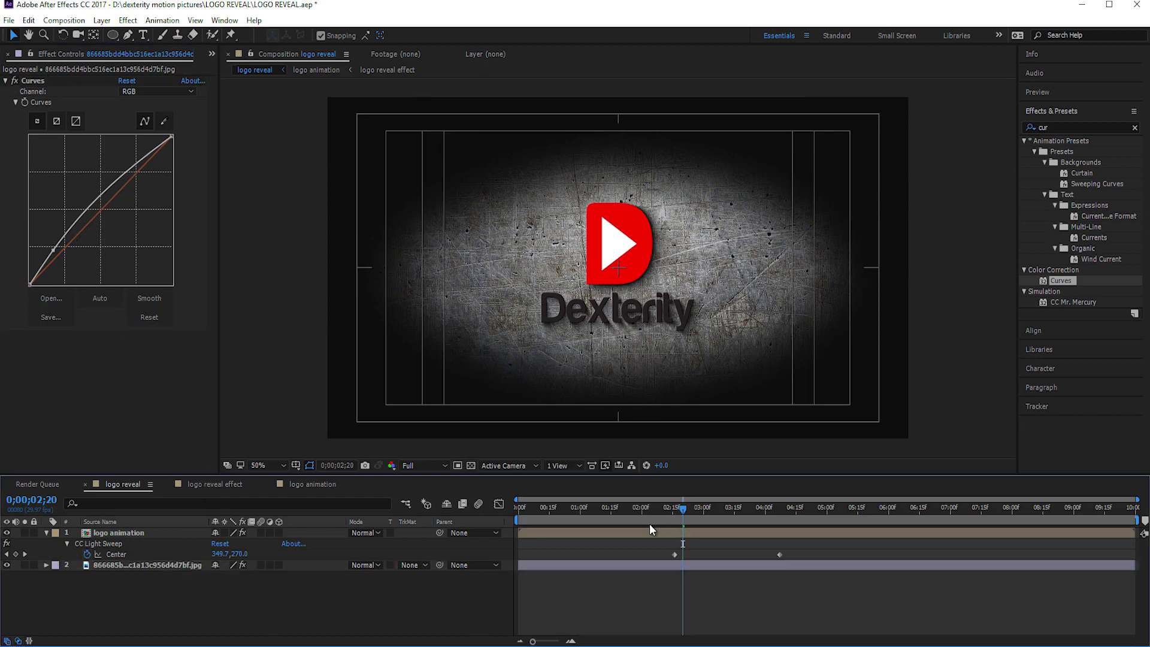
{"action": "left_click_drag", "start_coordinate": [682, 512], "coordinate": [531, 520]}
{"action": "key", "text": "space"}
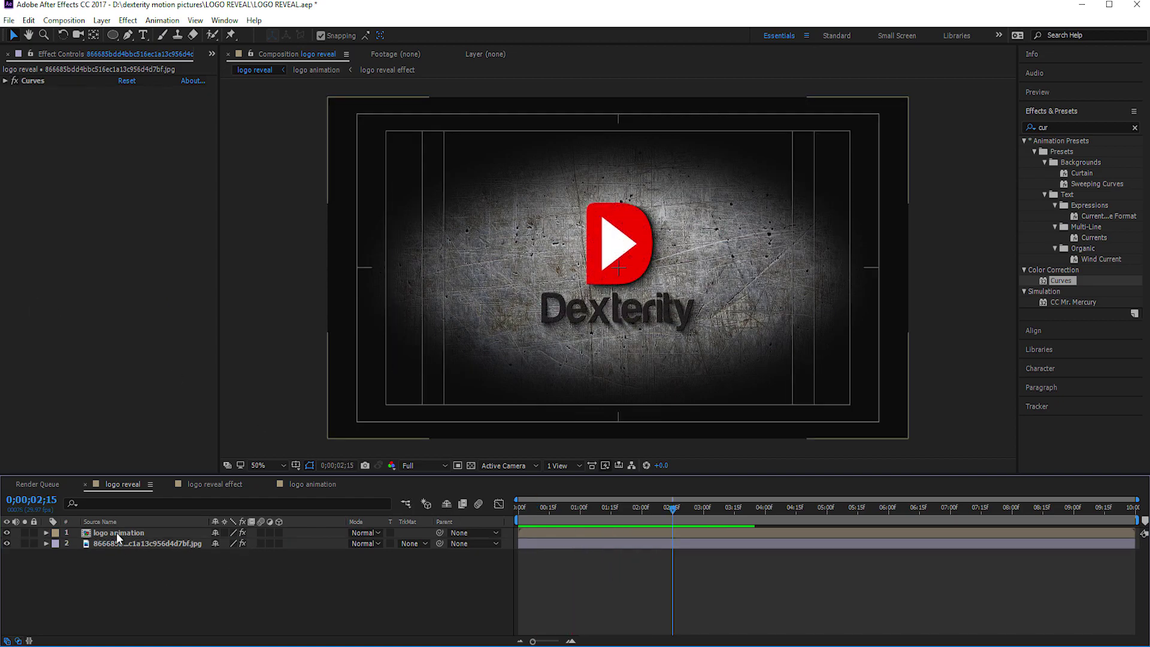
{"action": "left_click", "coordinate": [108, 532]}
{"action": "left_click", "coordinate": [119, 545]}
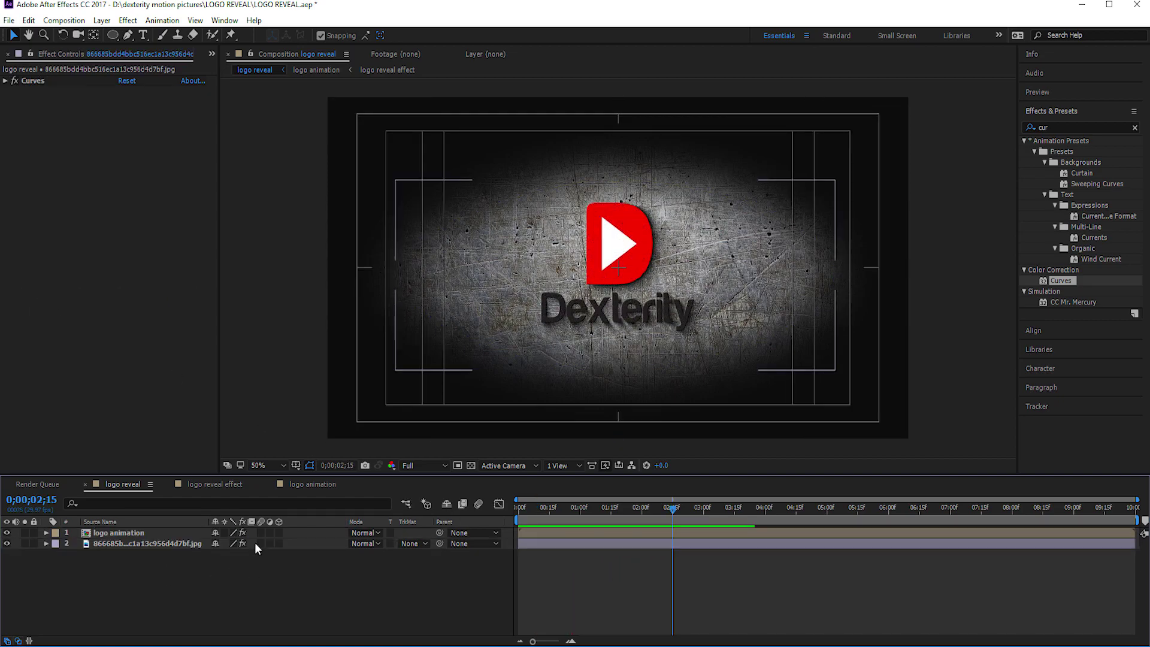
Make both layers 3D and collapse the background layer's properties.
{"action": "left_click", "coordinate": [278, 532]}
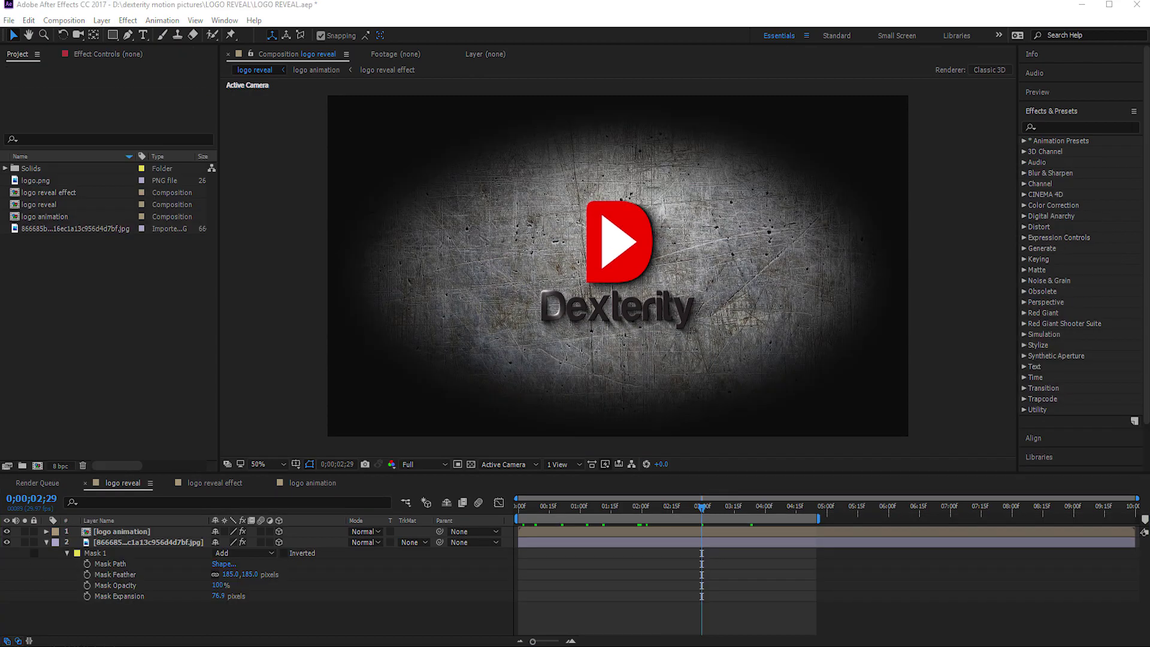
{"action": "left_click", "coordinate": [34, 545]}
{"action": "left_click", "coordinate": [45, 542]}
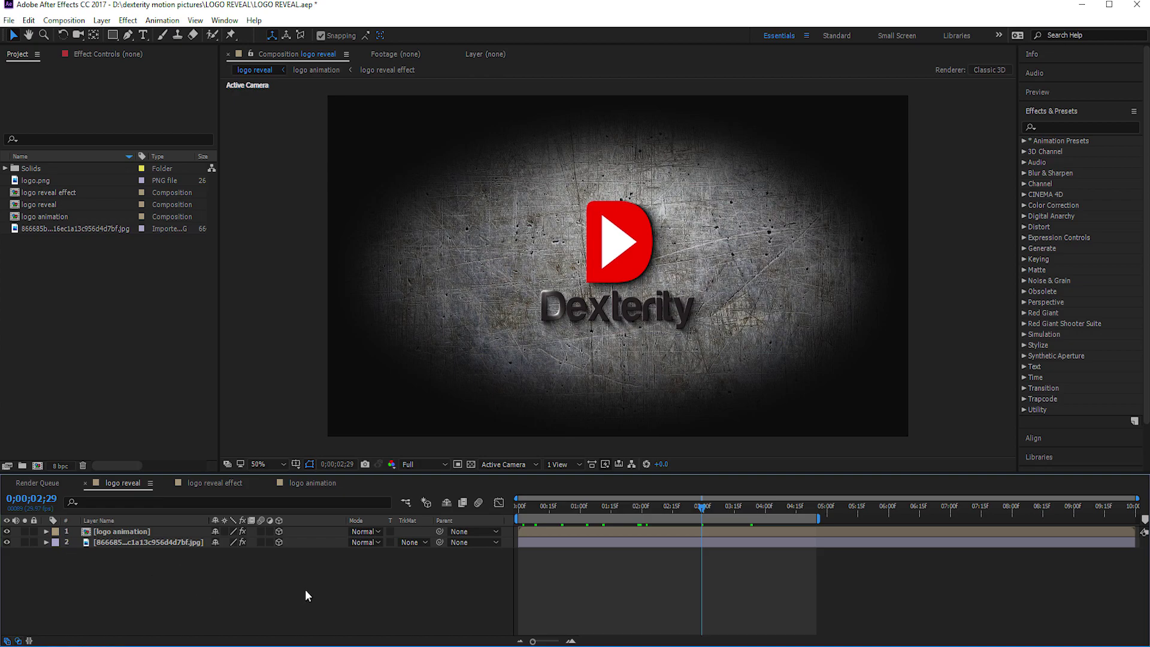
{"action": "left_click", "coordinate": [381, 543]}
{"action": "left_click", "coordinate": [284, 576]}
Add a new two-node Camera 1 with a 35 mm focal length.
{"action": "right_click", "coordinate": [275, 580]}
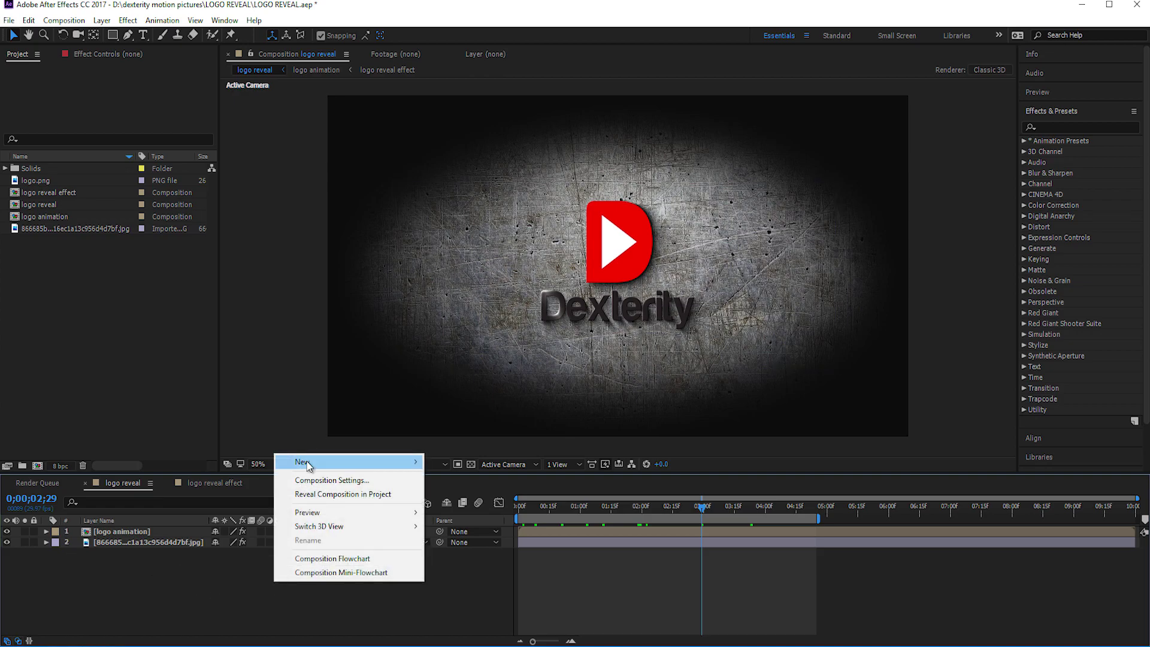
{"action": "mouse_move", "coordinate": [301, 462]}
{"action": "left_click", "coordinate": [464, 521]}
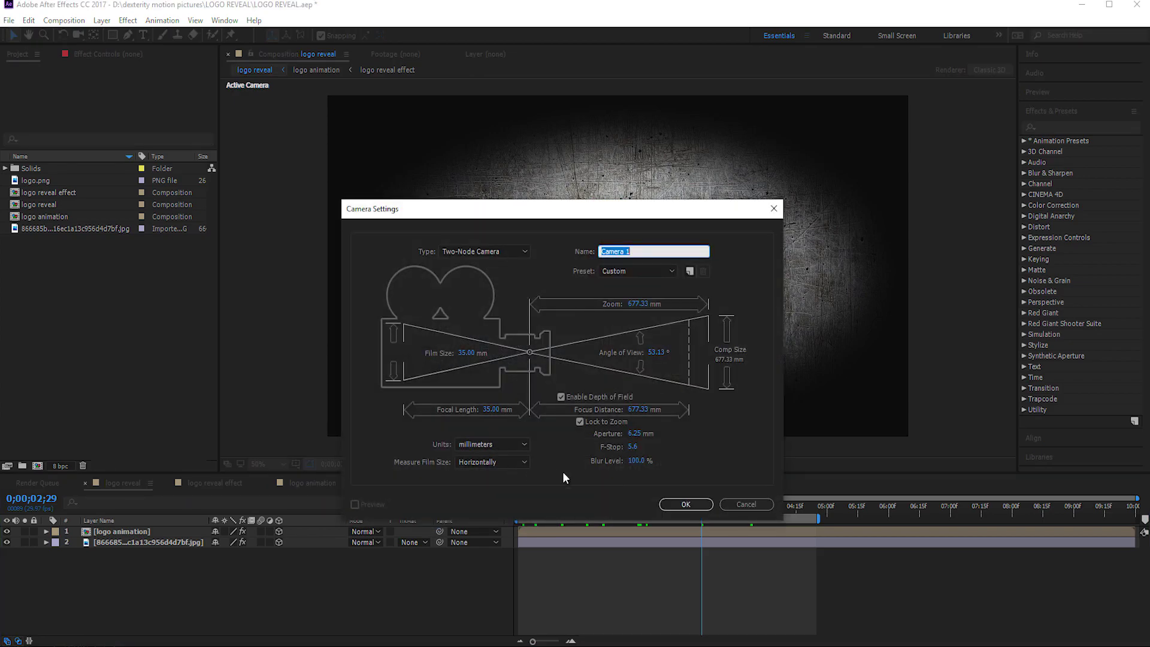
{"action": "left_click", "coordinate": [493, 410]}
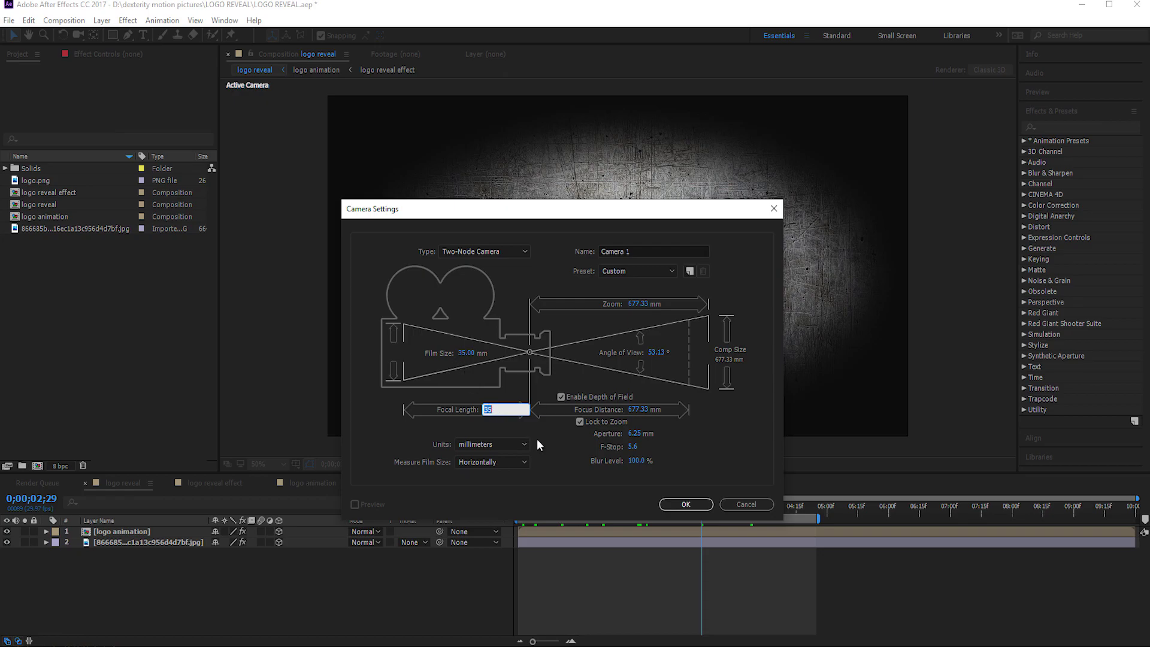
{"action": "key", "text": "Return"}
{"action": "left_click", "coordinate": [522, 252]}
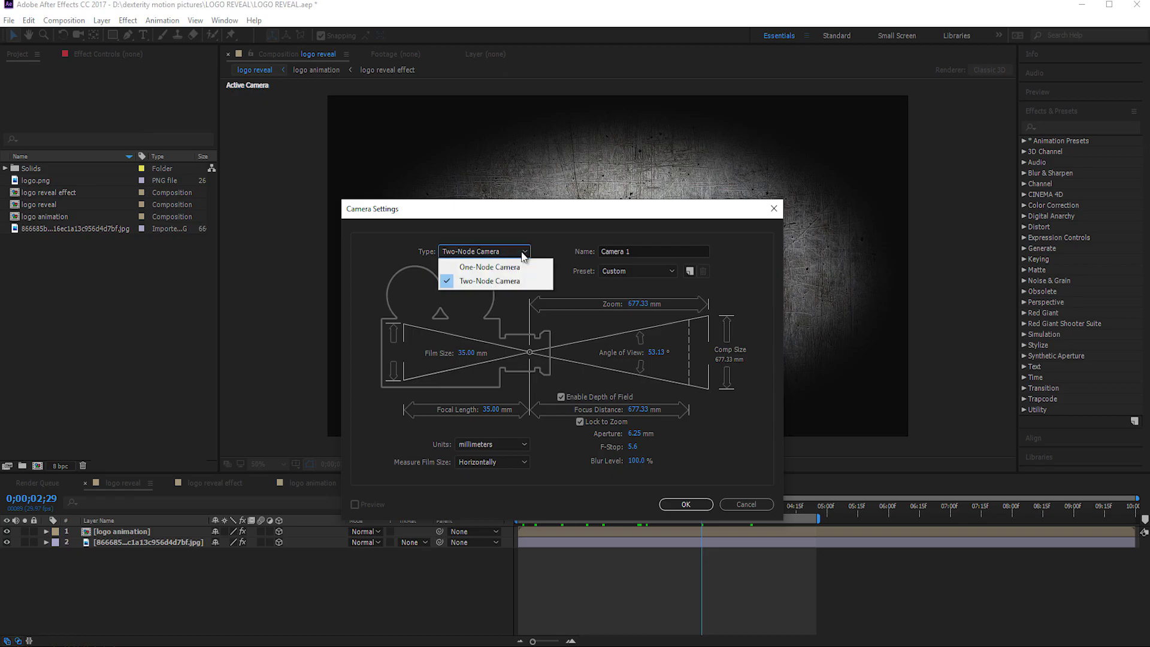
{"action": "left_click", "coordinate": [685, 504]}
{"action": "left_click", "coordinate": [126, 599]}
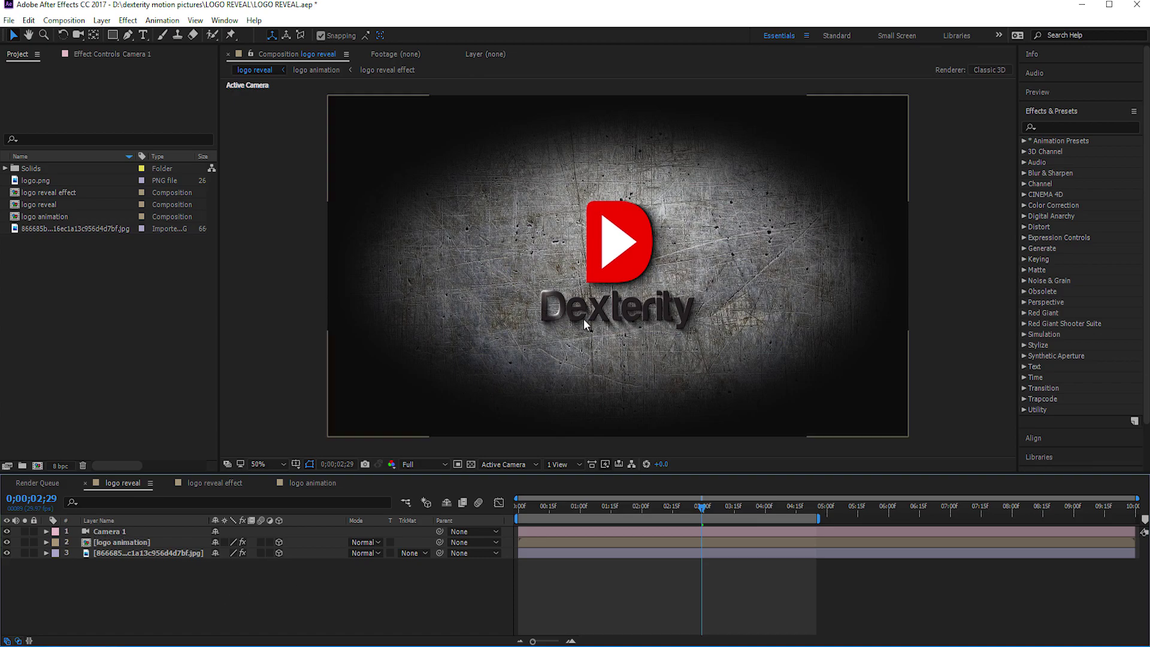
With the Camera tool active, keyframe Camera 1's Position at frame 0 (z -1920).
{"action": "key", "text": "c"}
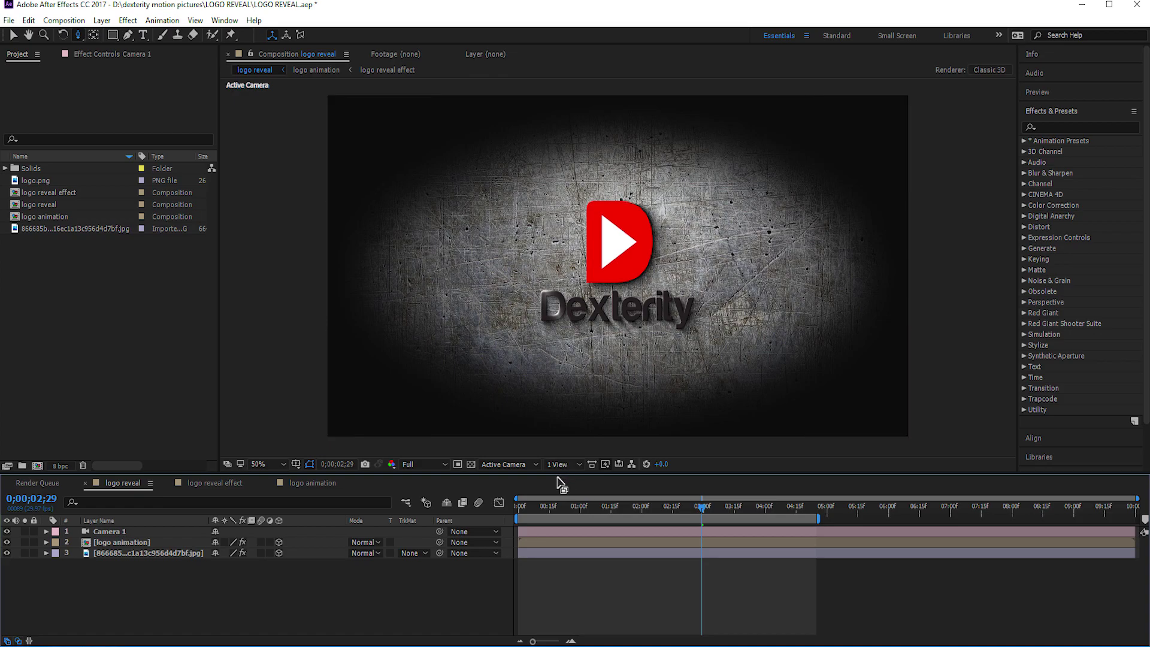
{"action": "left_click", "coordinate": [518, 508]}
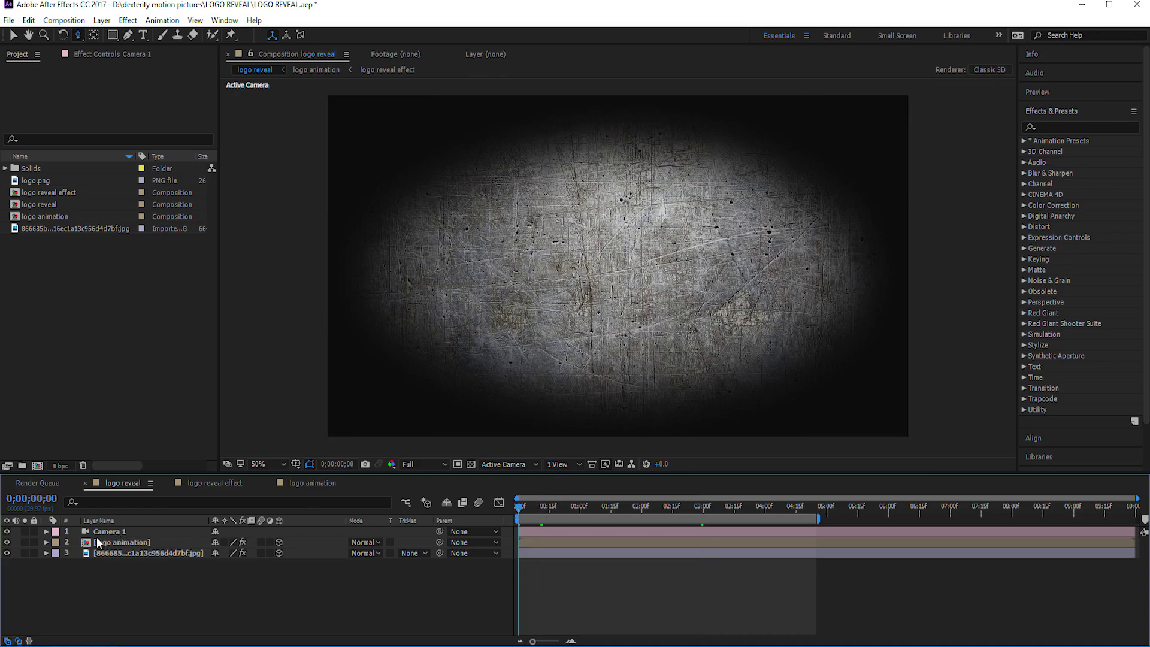
{"action": "key", "text": "ctrl+a"}
{"action": "key", "text": "p"}
{"action": "left_click", "coordinate": [78, 542]}
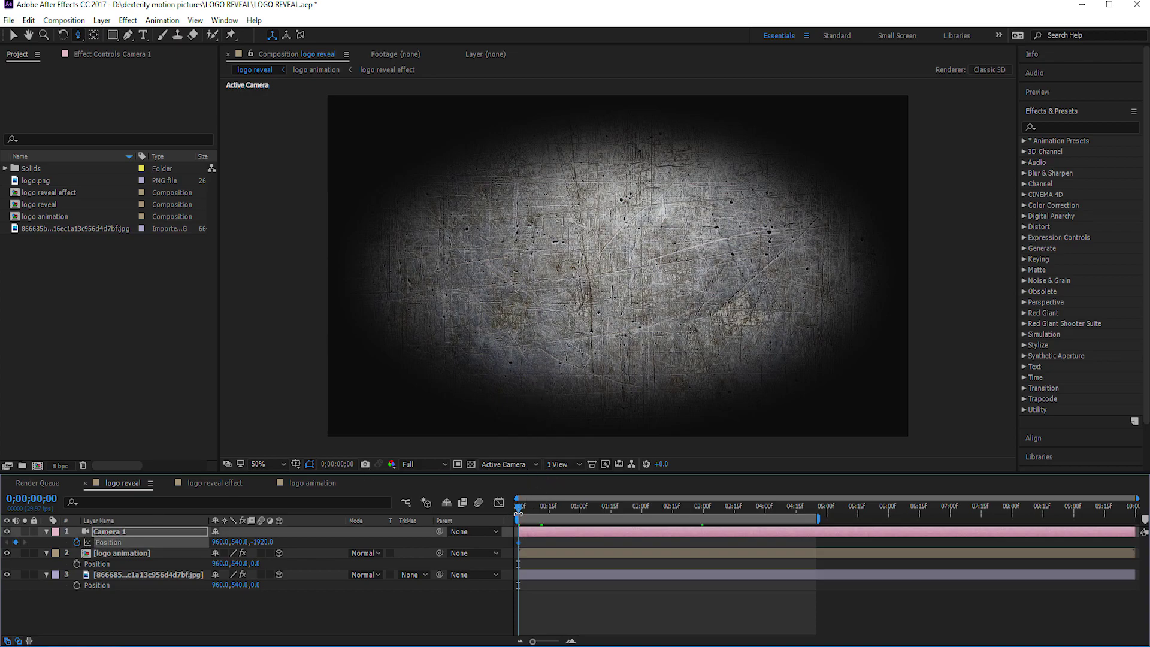
Near 4;24 dolly the camera in to about z -1668 and preview the push-in.
{"action": "left_click_drag", "start_coordinate": [520, 513], "coordinate": [700, 525]}
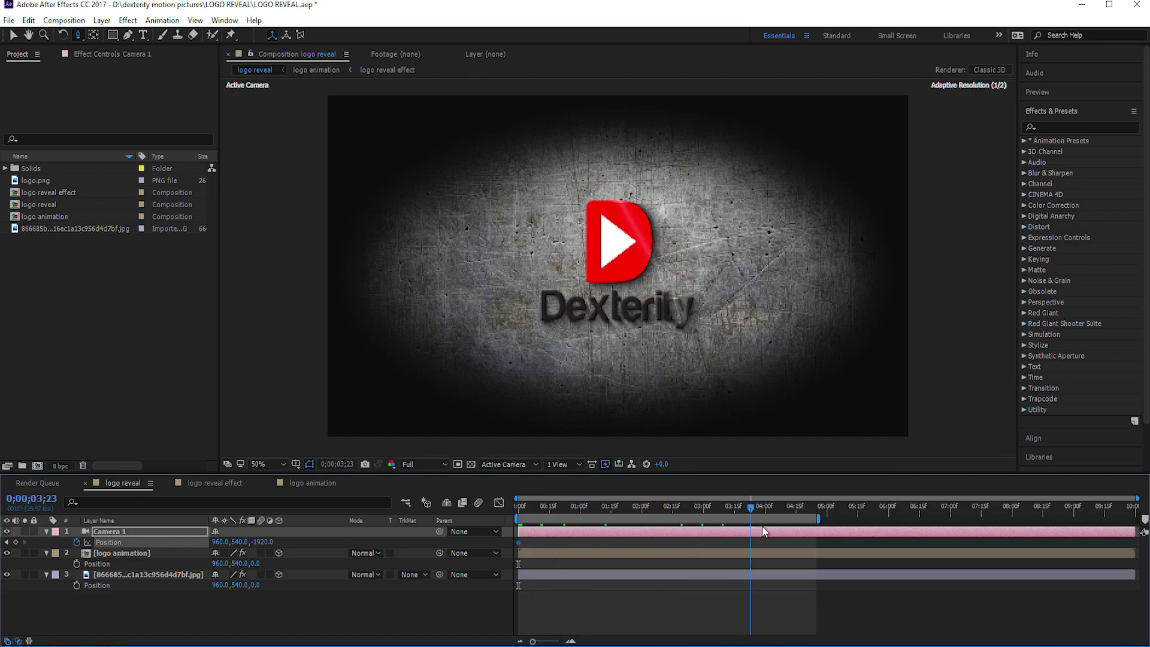
{"action": "left_click_drag", "start_coordinate": [700, 520], "coordinate": [815, 529]}
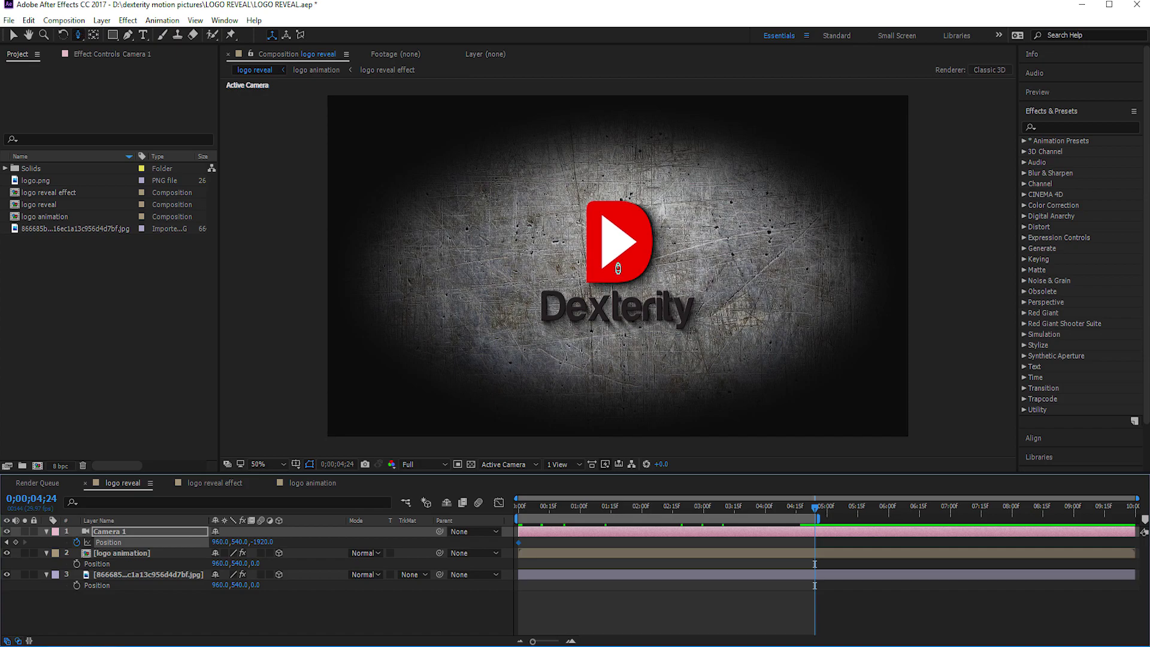
{"action": "left_click_drag", "start_coordinate": [618, 266], "coordinate": [634, 247]}
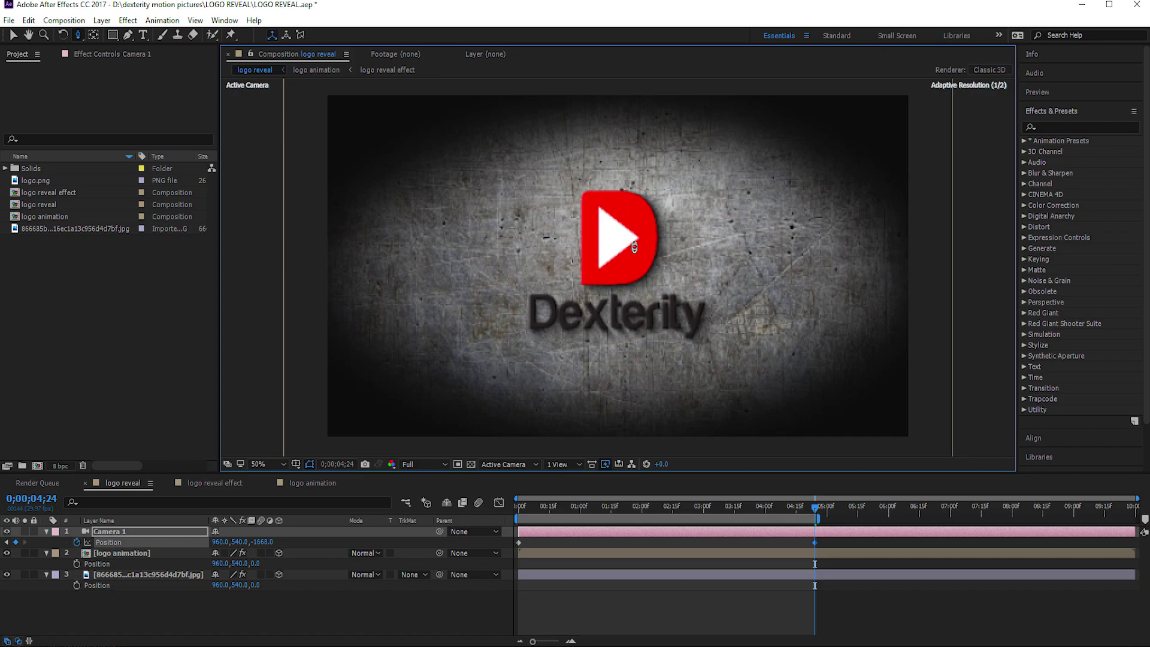
{"action": "left_click_drag", "start_coordinate": [818, 505], "coordinate": [490, 504]}
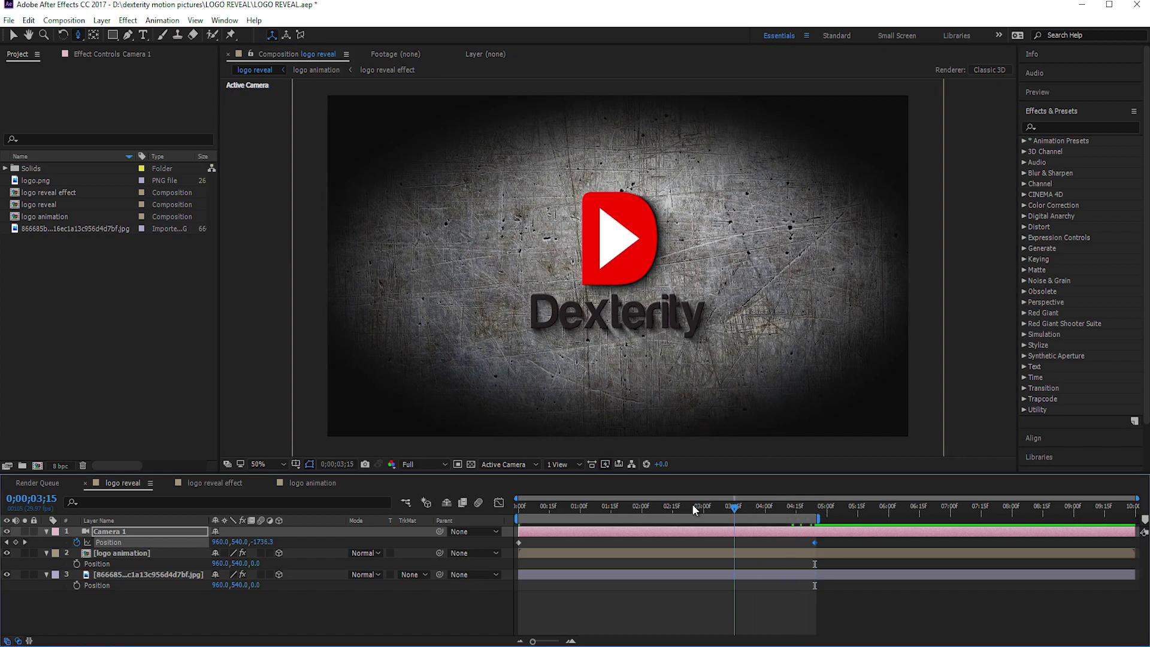
{"action": "key", "text": "space"}
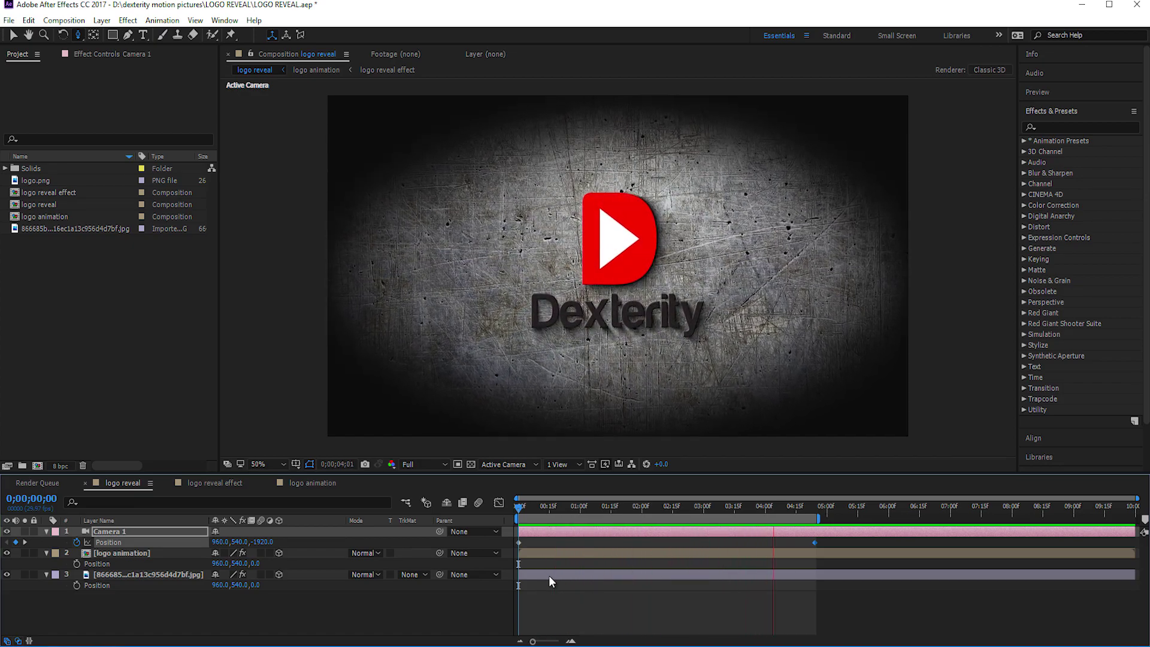
{"action": "left_click_drag", "start_coordinate": [795, 507], "coordinate": [535, 518]}
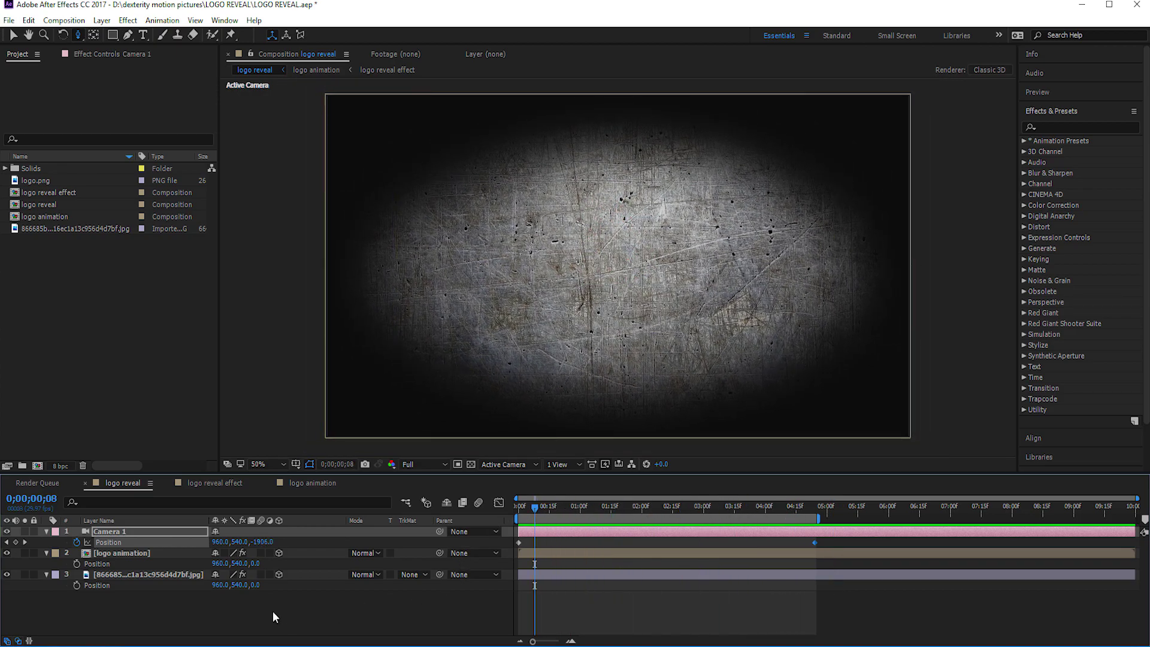
{"action": "left_click", "coordinate": [187, 621]}
Keyframe the background's Mask Expansion at frame 0, shrunk to about -298 pixels.
{"action": "left_click", "coordinate": [113, 555]}
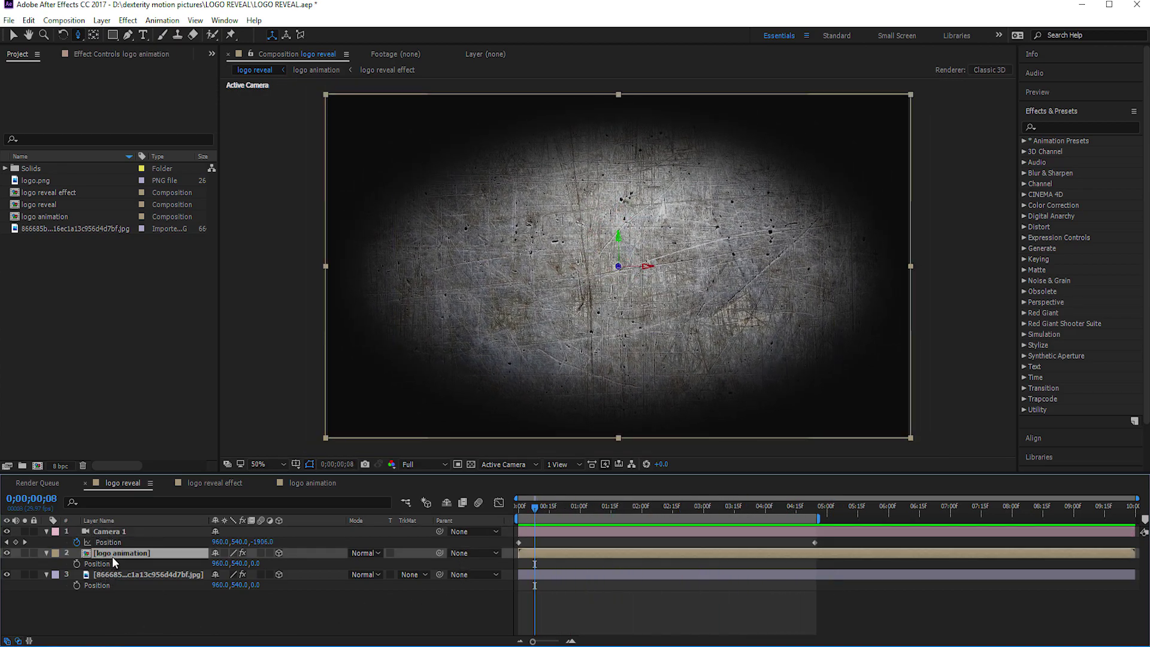
{"action": "left_click", "coordinate": [110, 571]}
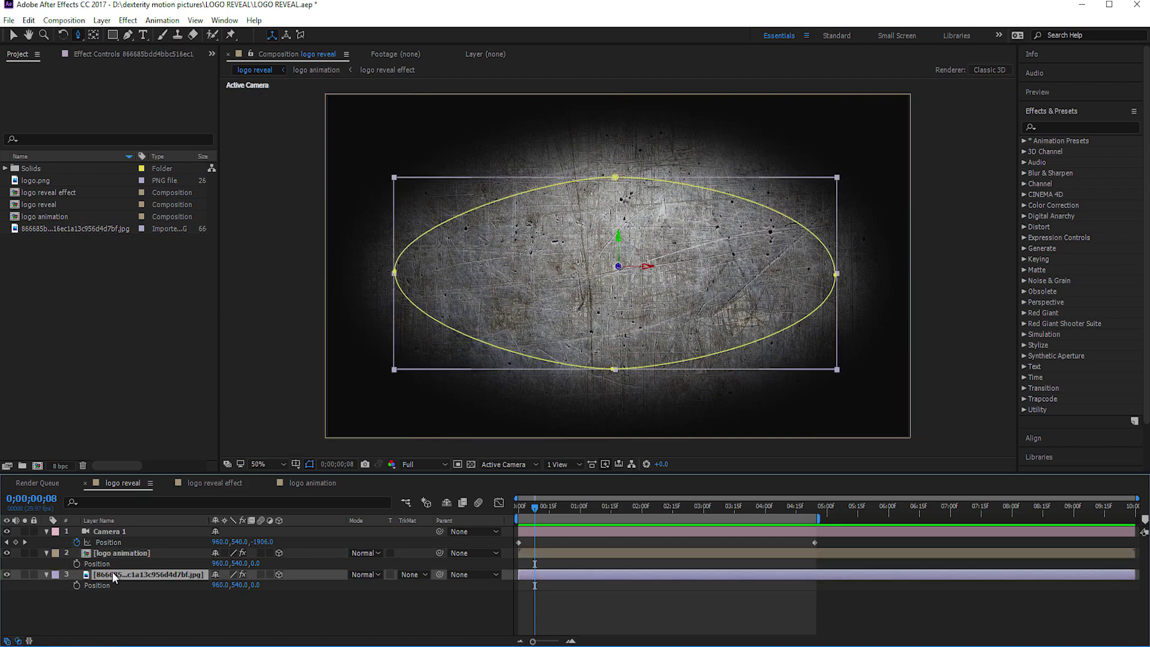
{"action": "key", "text": "m"}
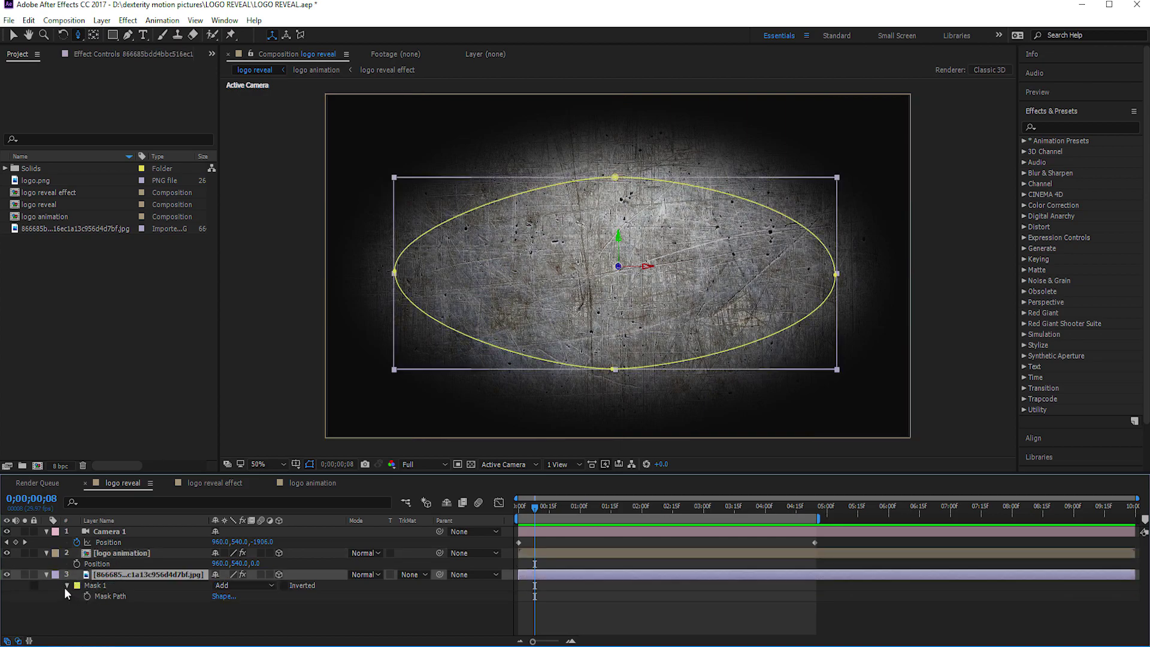
{"action": "left_click", "coordinate": [66, 584]}
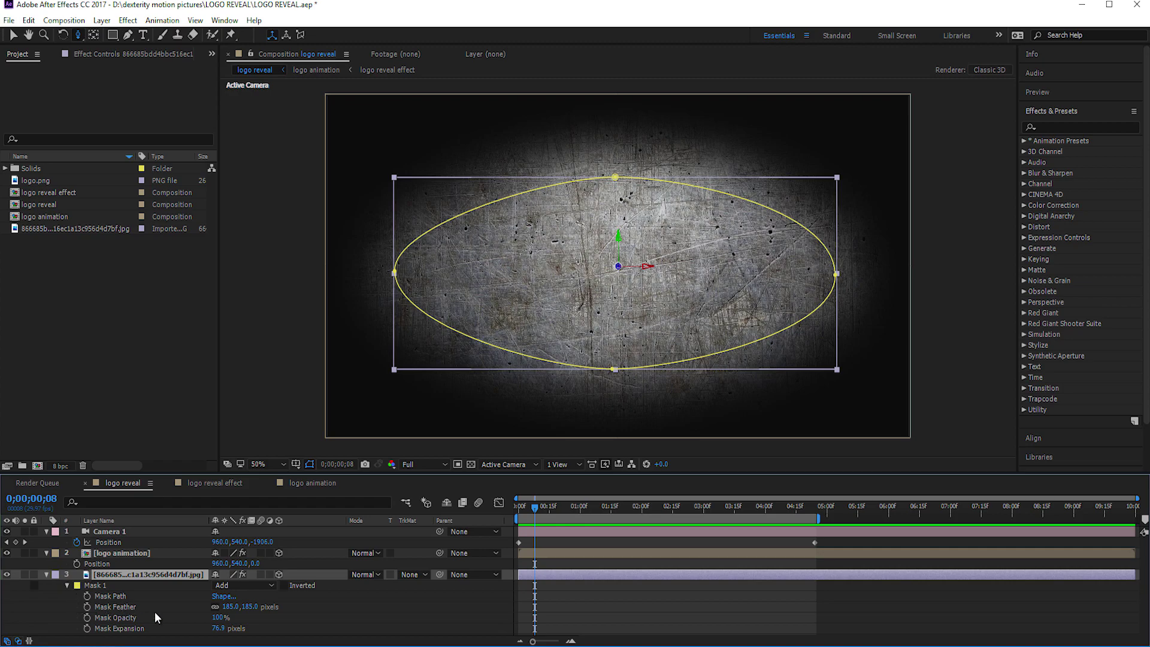
{"action": "left_click_drag", "start_coordinate": [532, 503], "coordinate": [519, 504]}
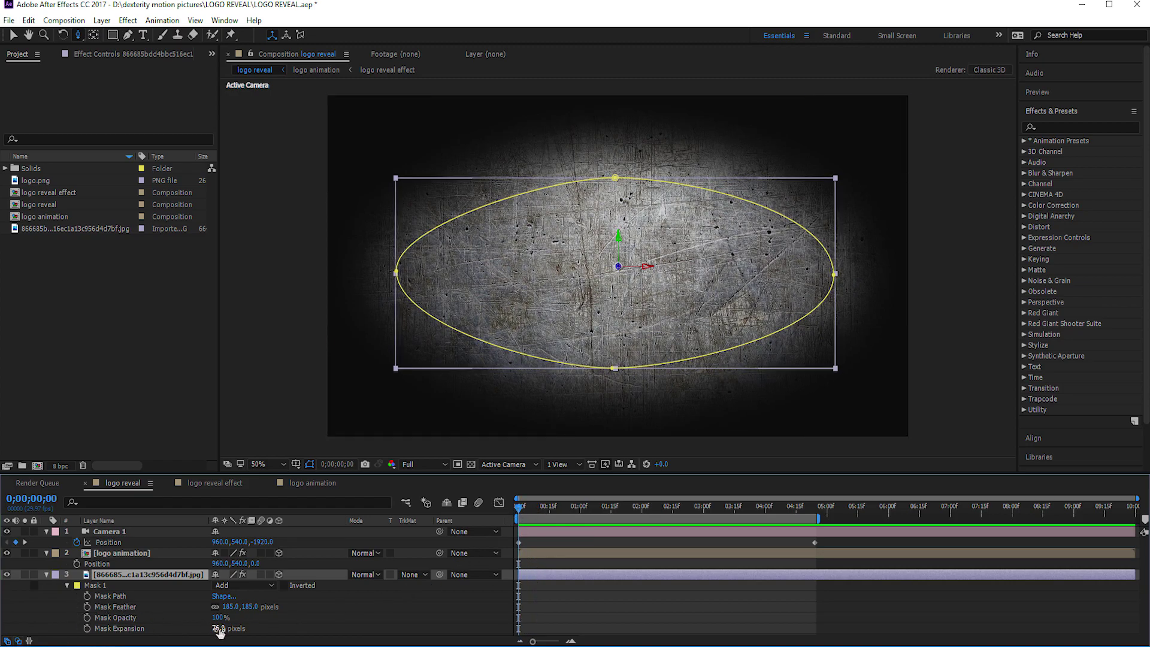
{"action": "left_click", "coordinate": [86, 627]}
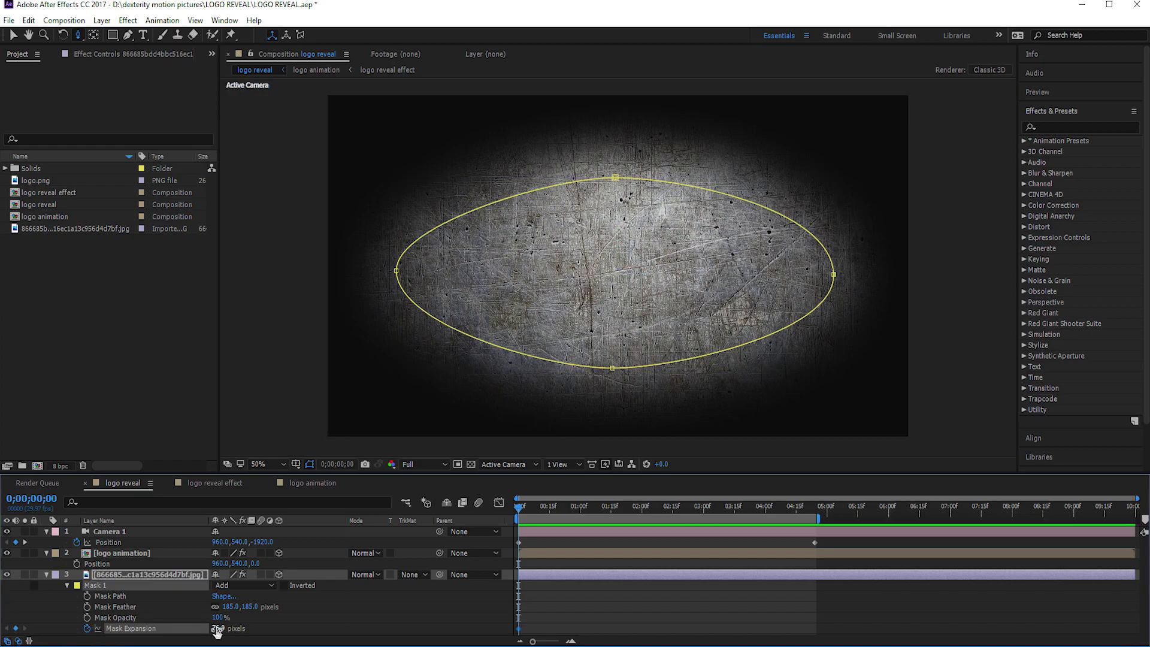
{"action": "left_click_drag", "start_coordinate": [220, 627], "coordinate": [126, 628]}
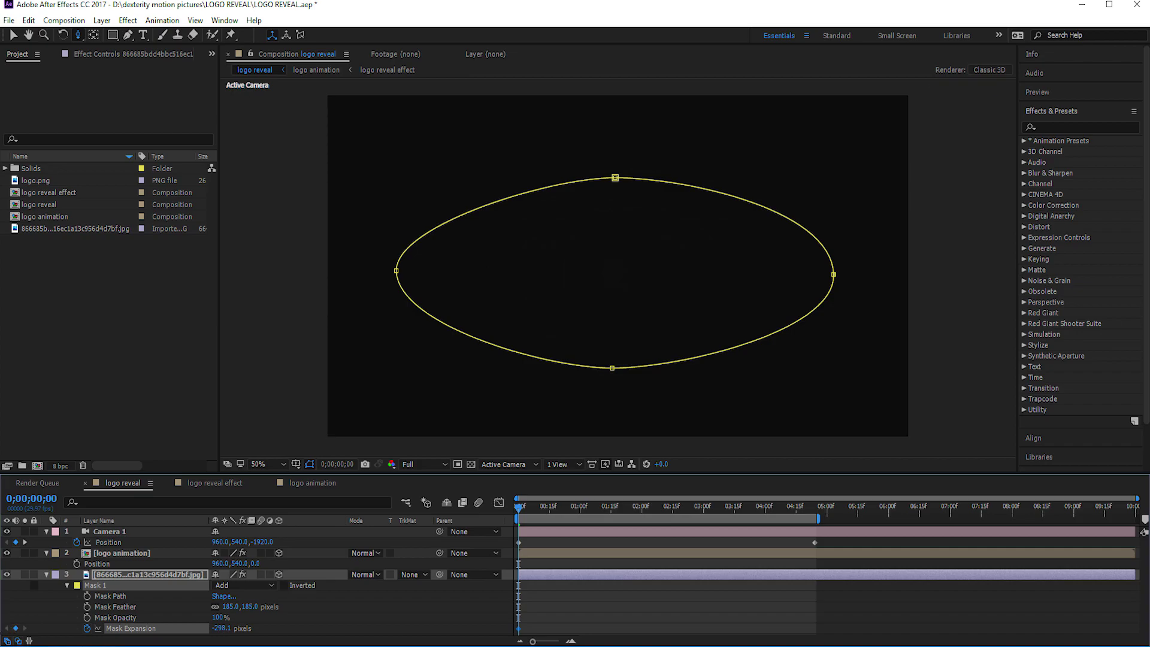
Around 2;18 raise Mask Expansion to reveal texture around the logo.
{"action": "left_click_drag", "start_coordinate": [518, 504], "coordinate": [603, 512]}
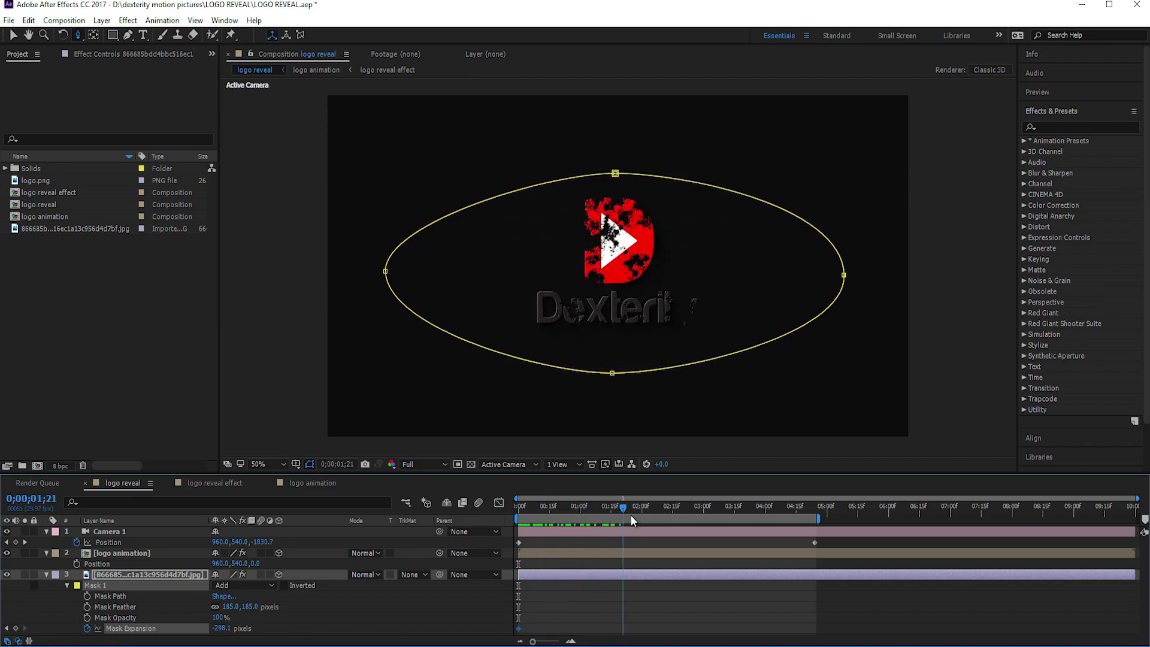
{"action": "left_click_drag", "start_coordinate": [604, 512], "coordinate": [678, 516]}
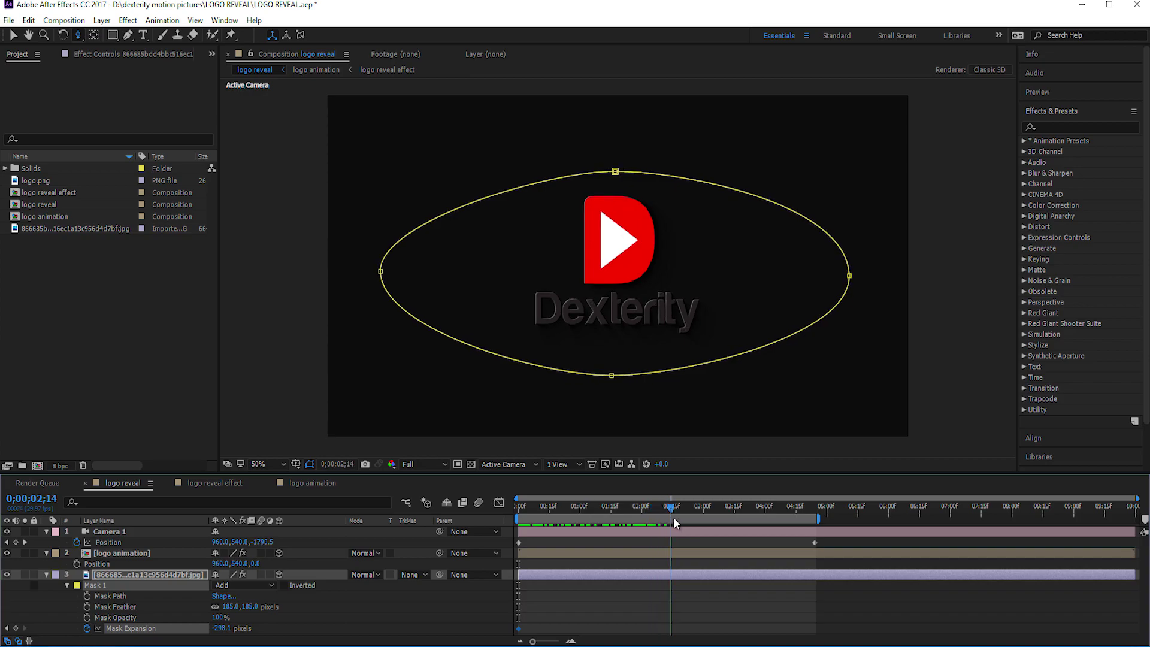
{"action": "left_click_drag", "start_coordinate": [227, 627], "coordinate": [319, 613]}
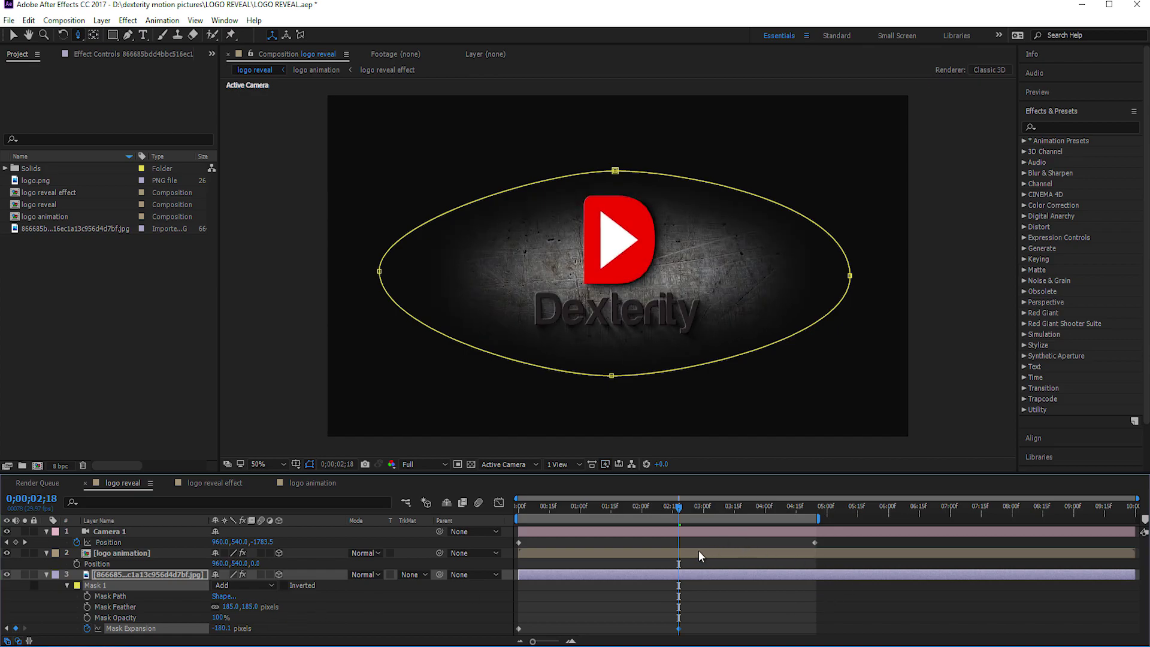
Return to the start and preview the mask reveal.
{"action": "left_click_drag", "start_coordinate": [682, 502], "coordinate": [517, 537]}
{"action": "left_click", "coordinate": [777, 617]}
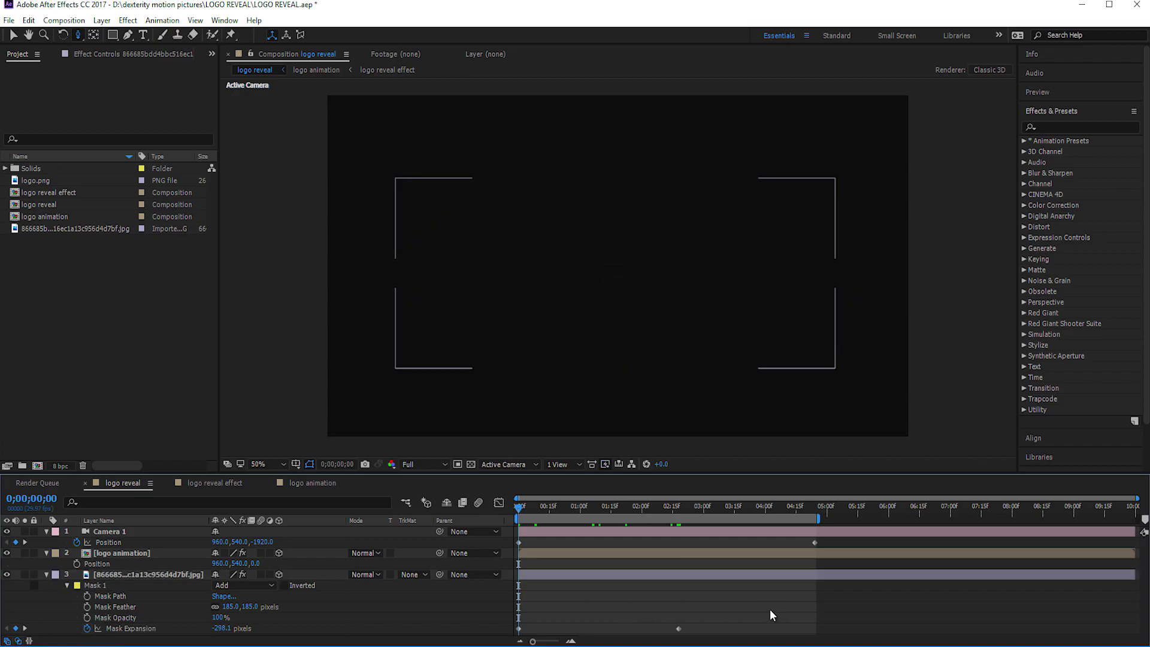
{"action": "key", "text": "space"}
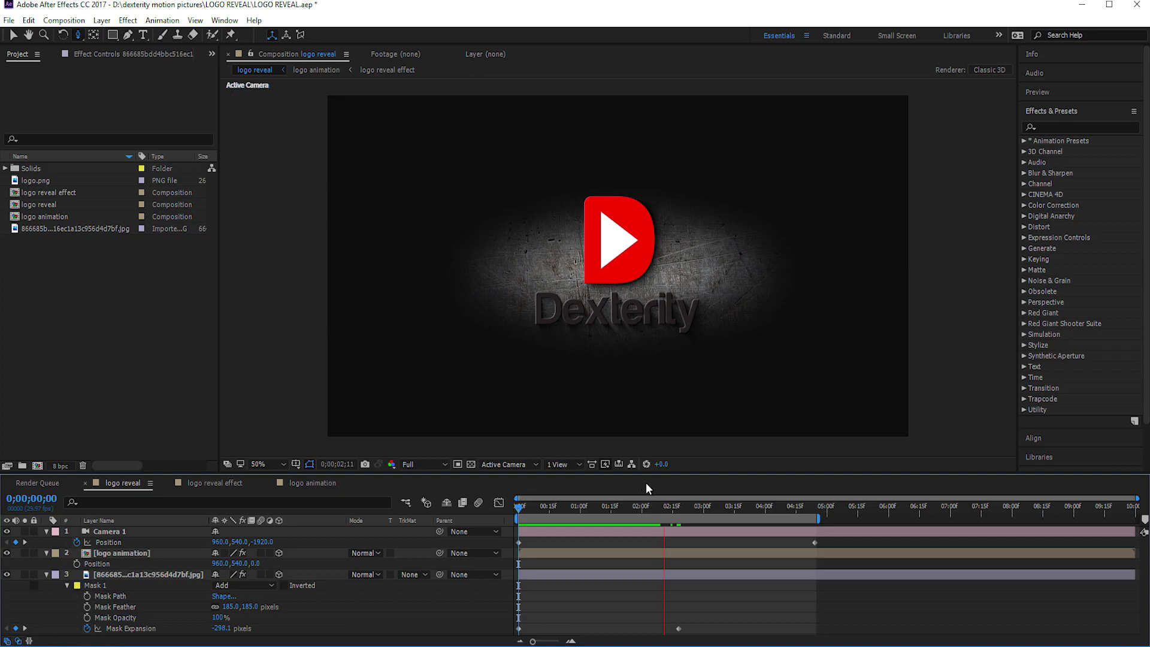
{"action": "key", "text": "space"}
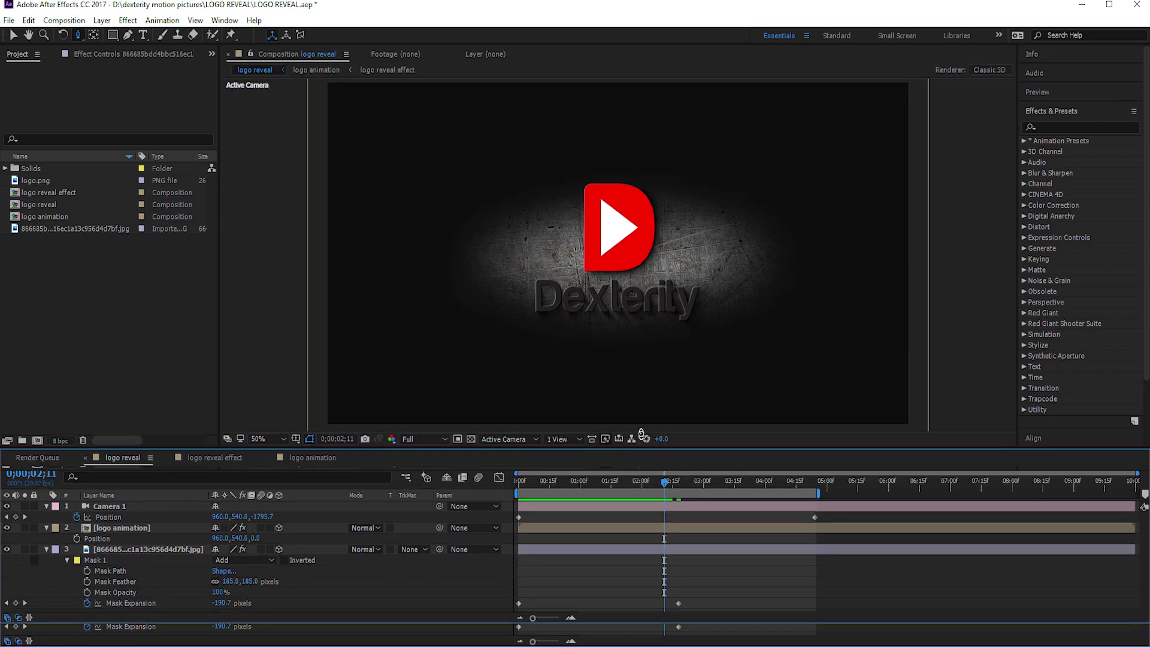